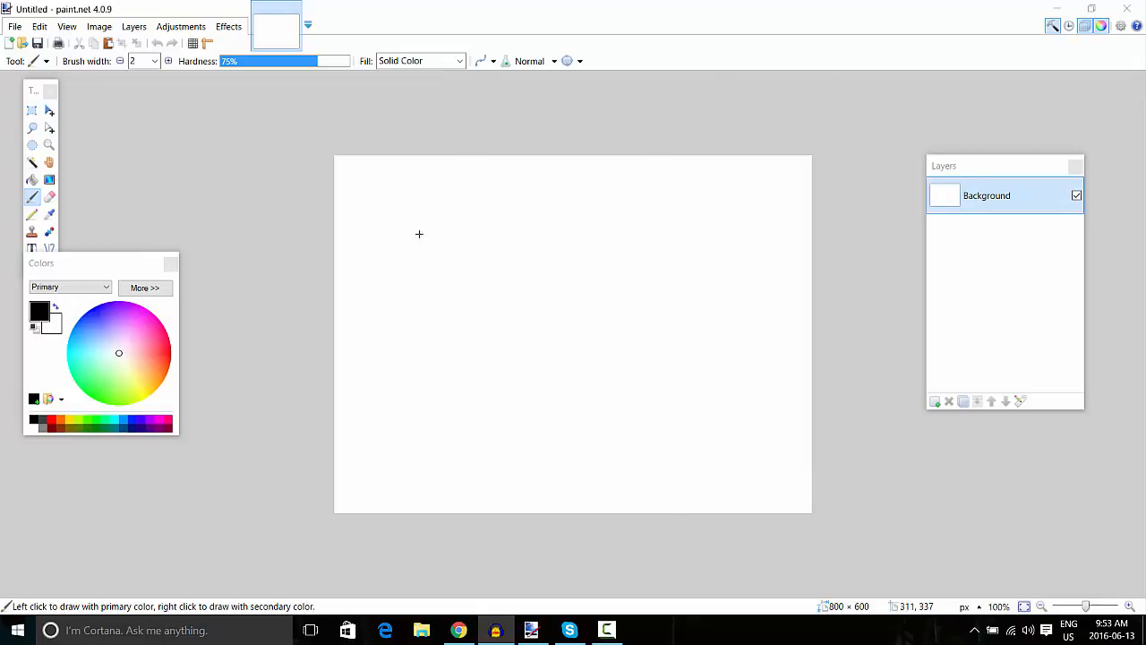
Move the Colors window down clear of the Tools window, and briefly show and close the History window
left_click_drag(140, 269, 140, 330)
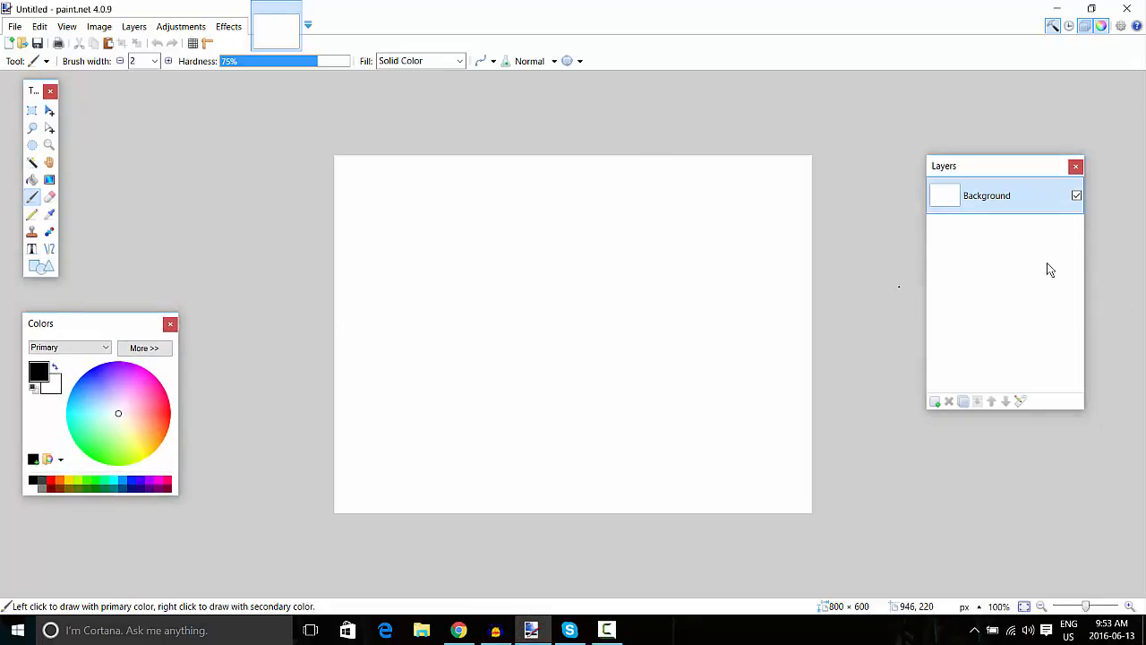
left_click(1069, 26)
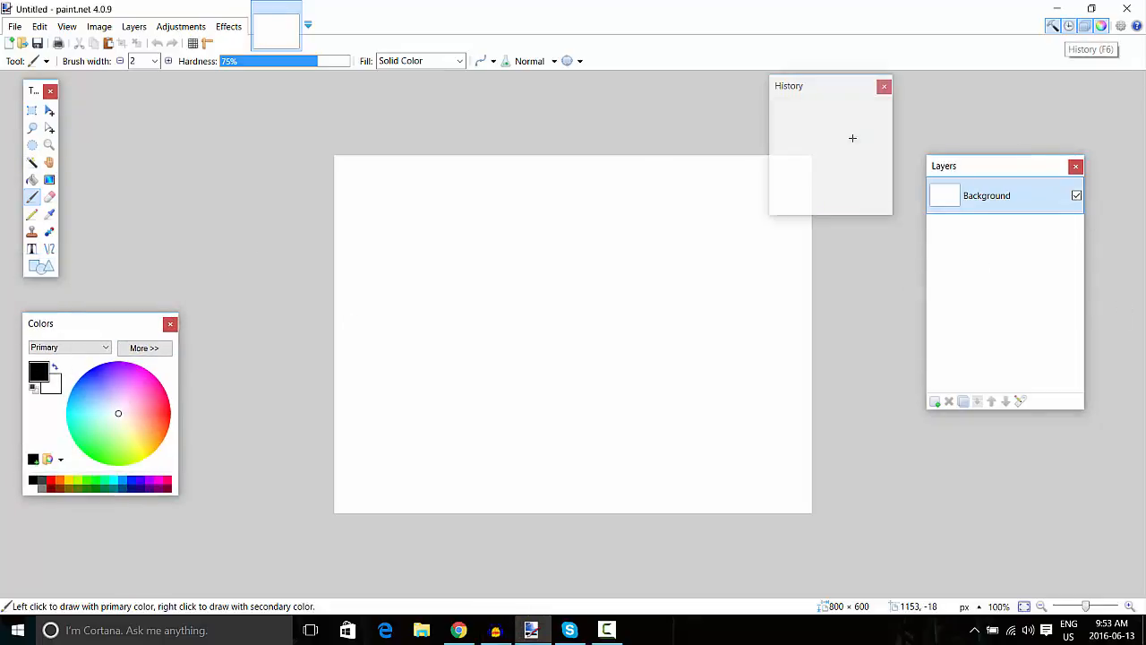
left_click(884, 87)
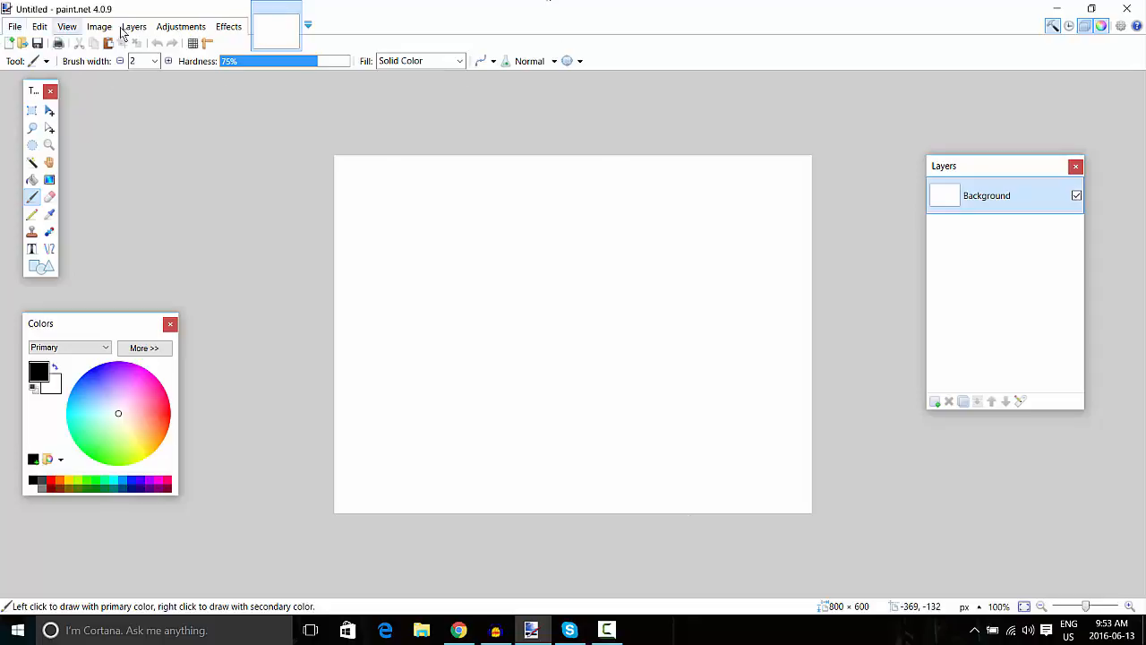
Create a new blank image 1280 pixels wide and 720 pixels high
left_click(14, 26)
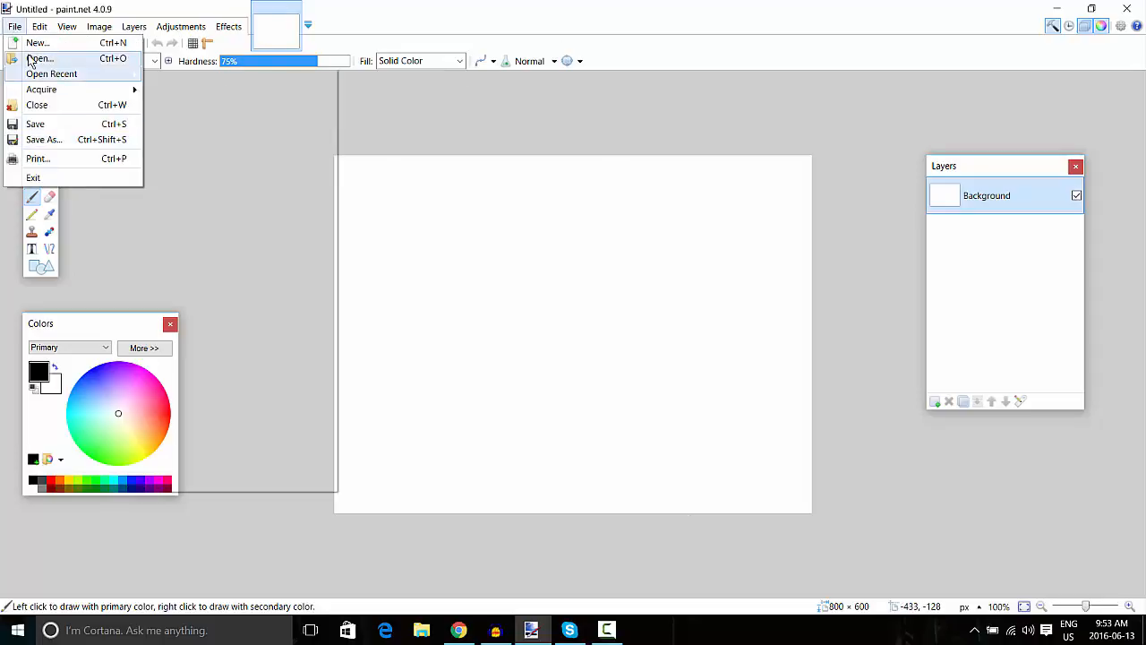
left_click(38, 43)
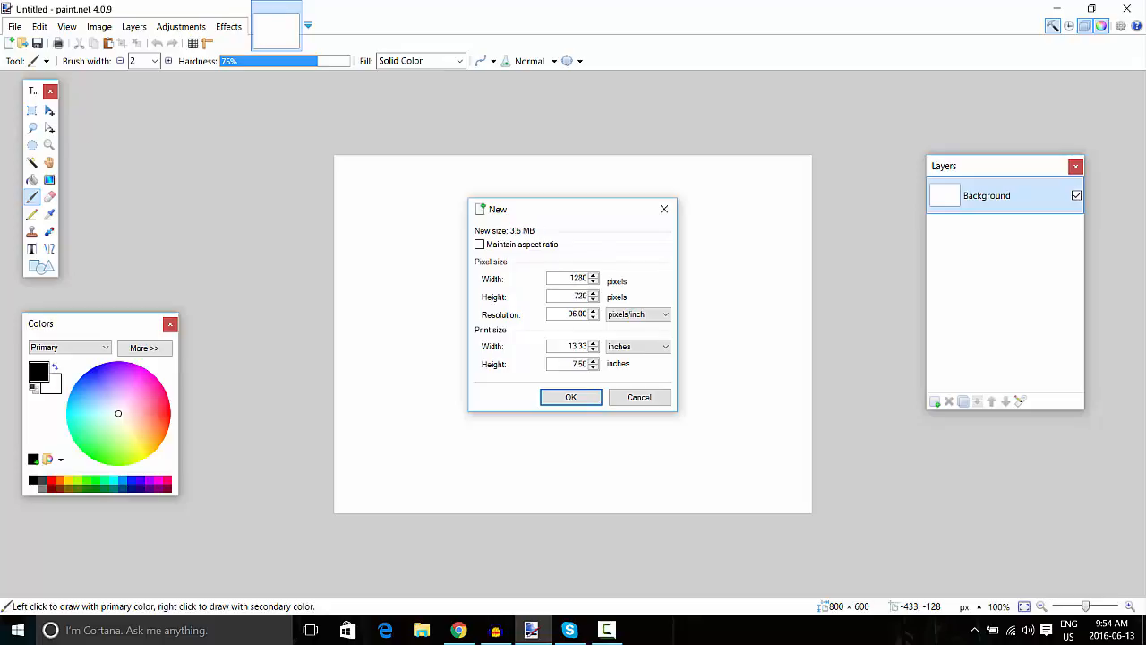
key("Return")
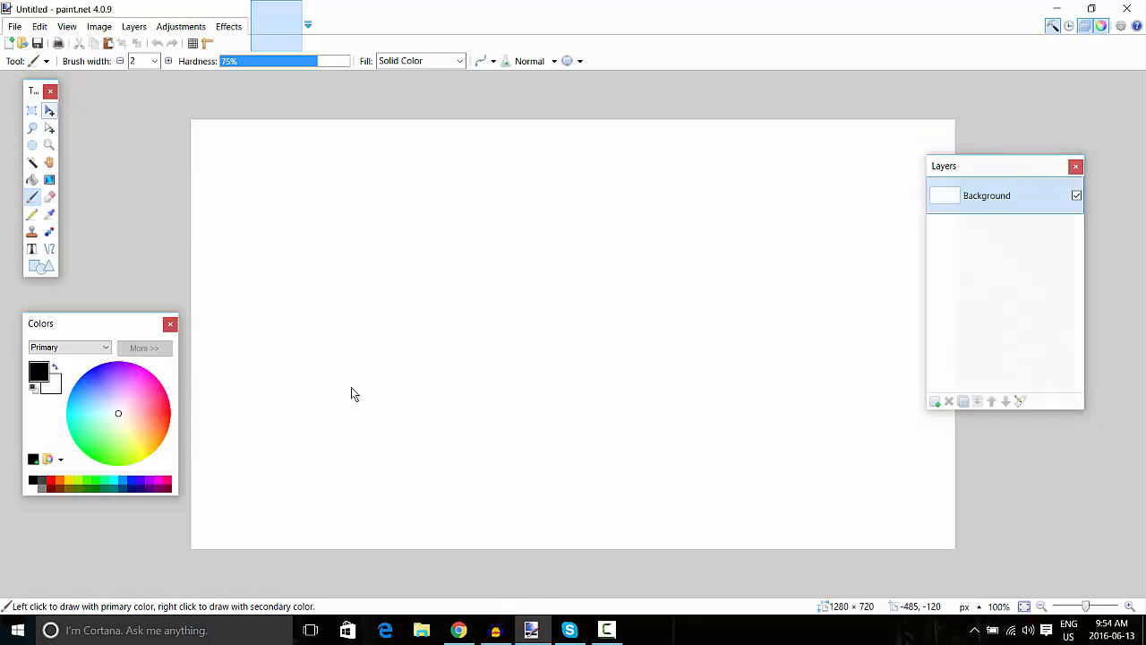
scroll(551, 281, "down", 3)
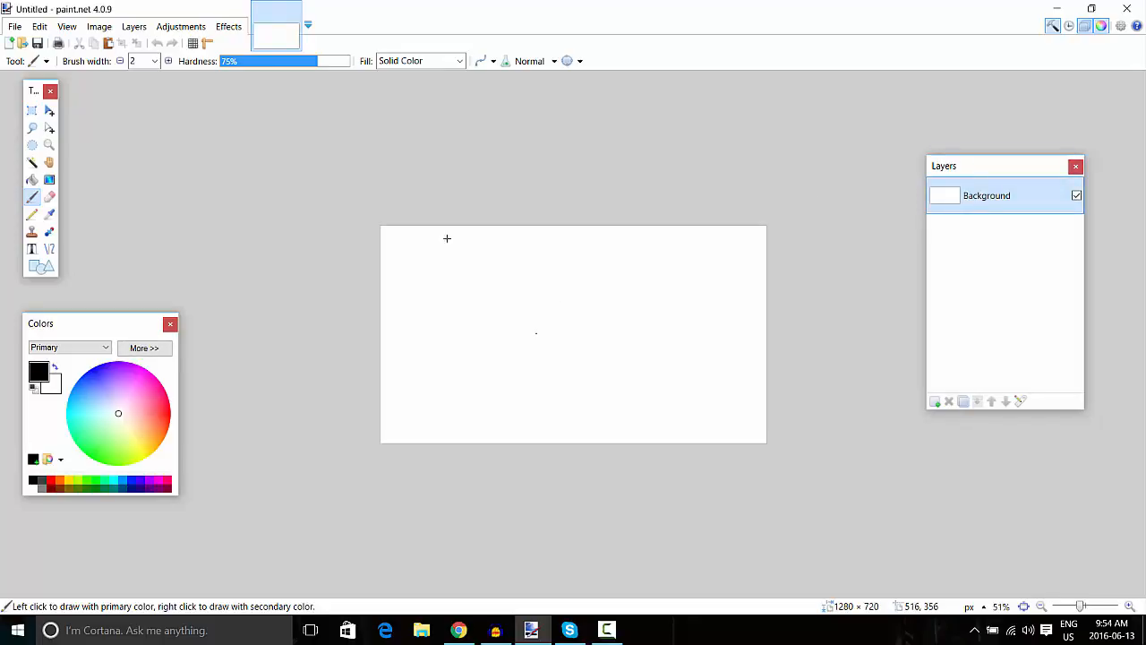
Bring the brushed metal picture from the VIDEO Stuff folder in File Explorer into the image as a new layer
left_click(32, 111)
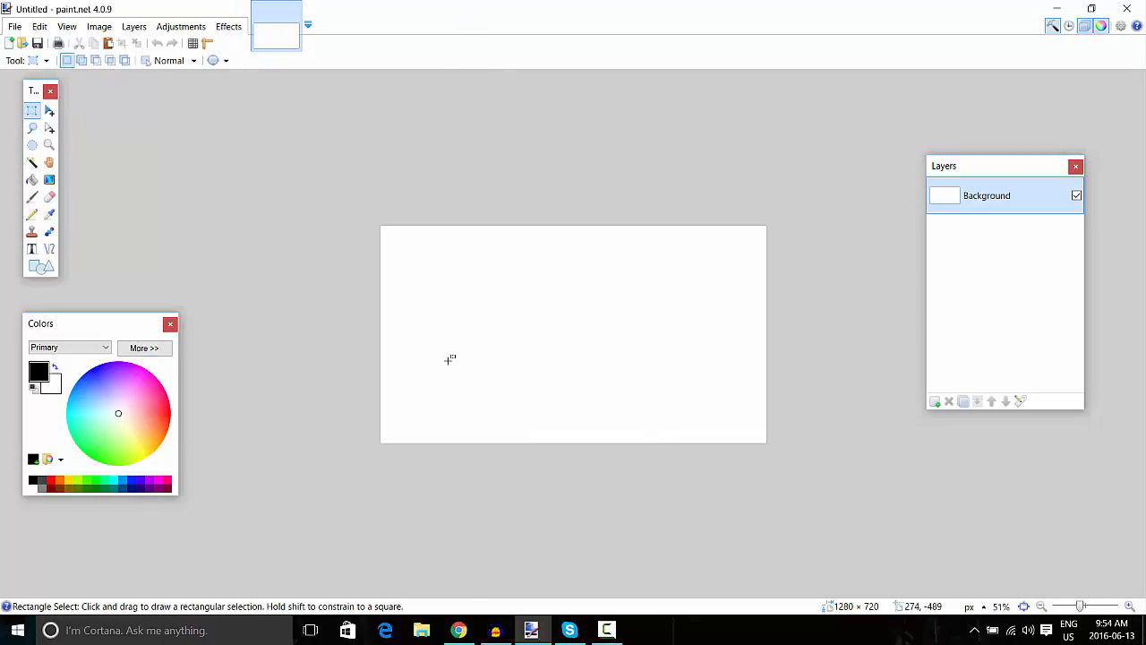
mouse_move(472, 624)
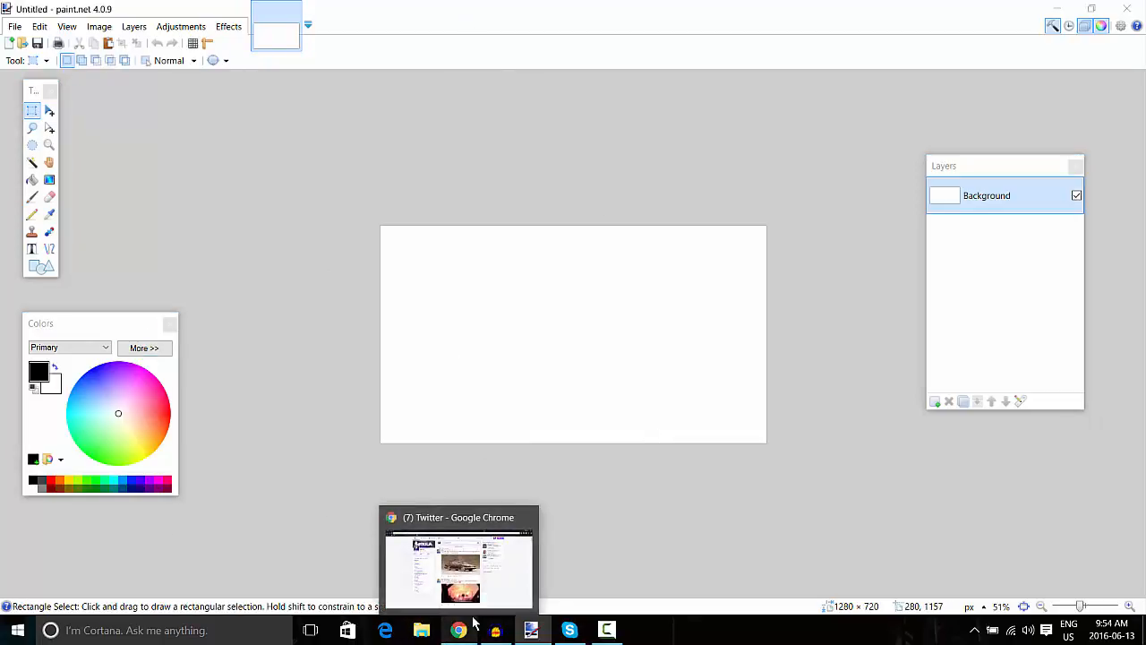
left_click(421, 630)
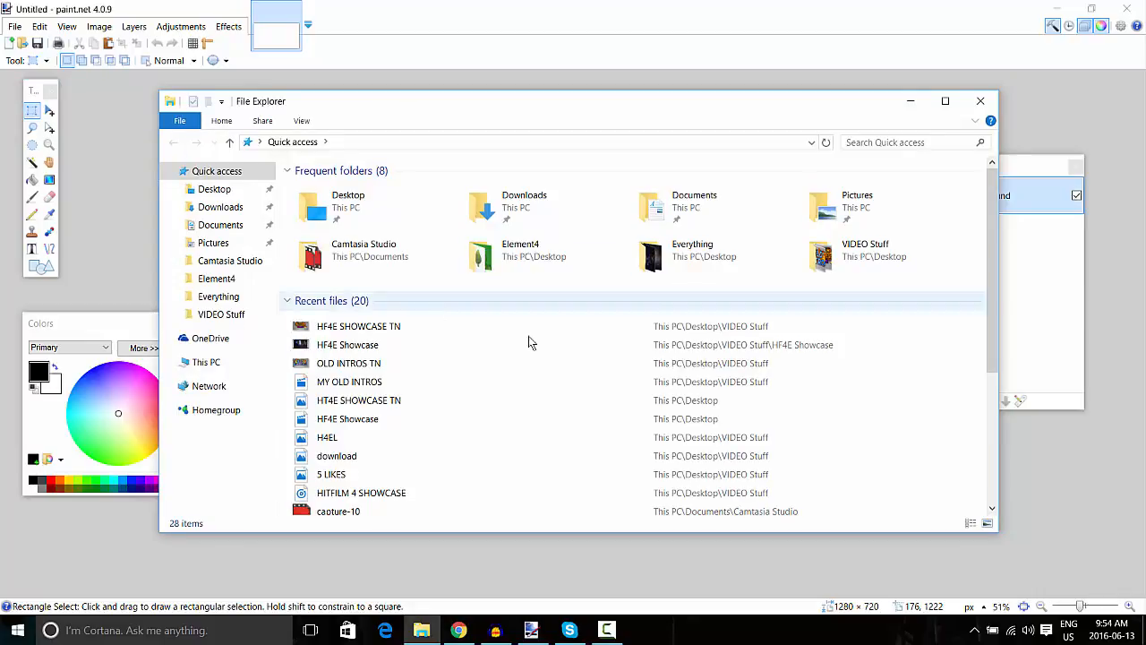
double_click(538, 253)
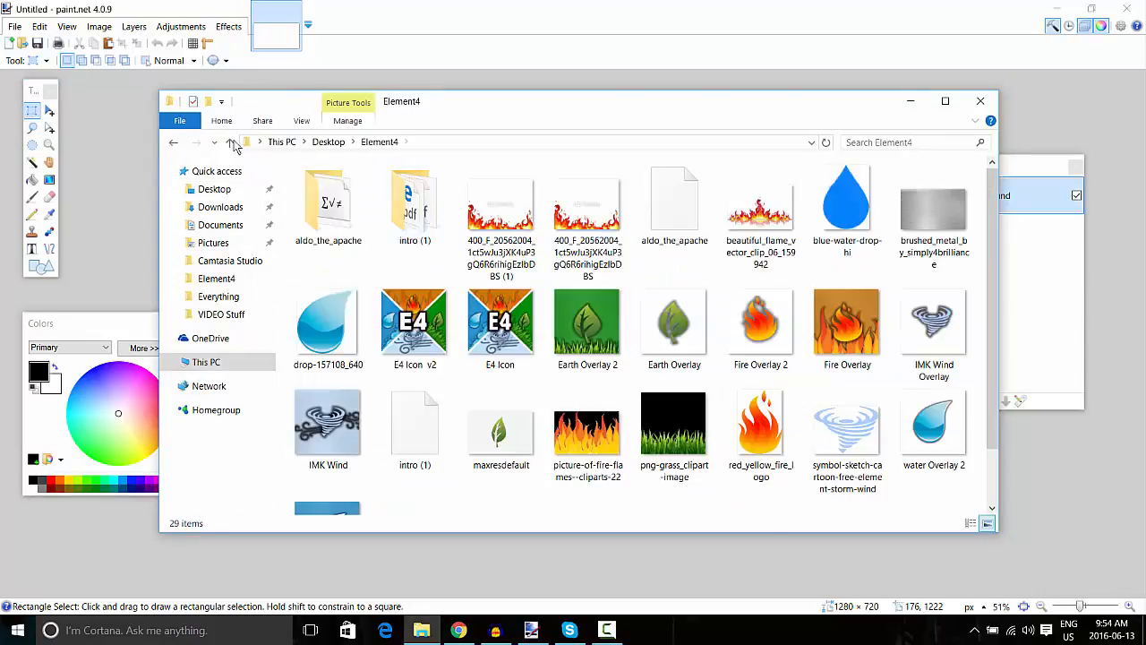
left_click(174, 142)
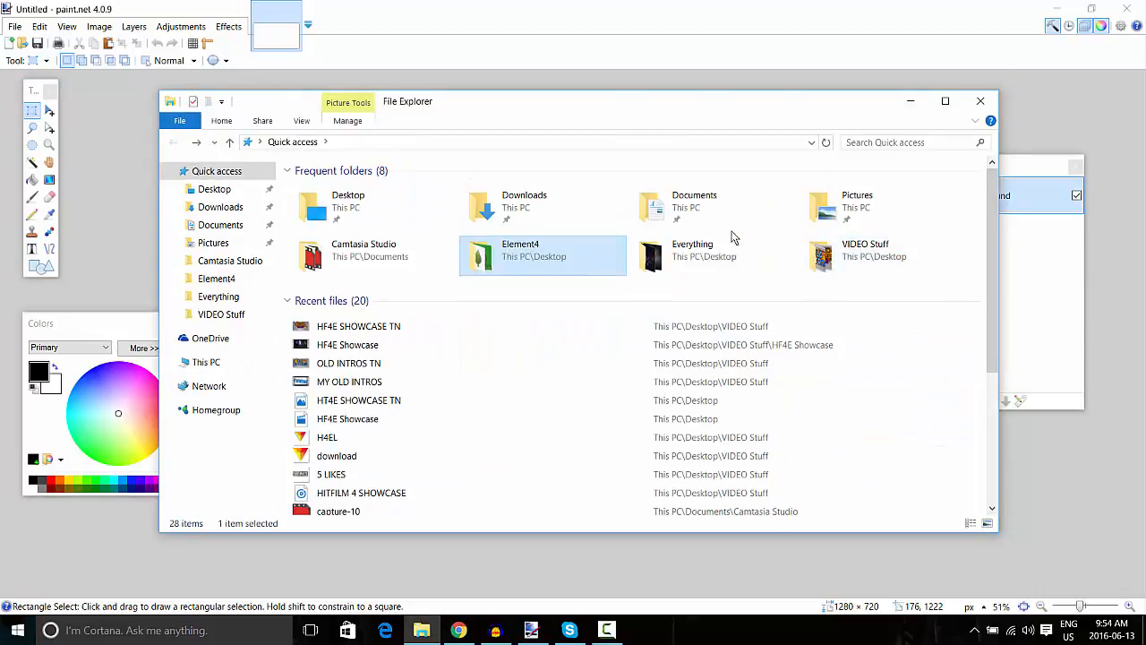
double_click(851, 260)
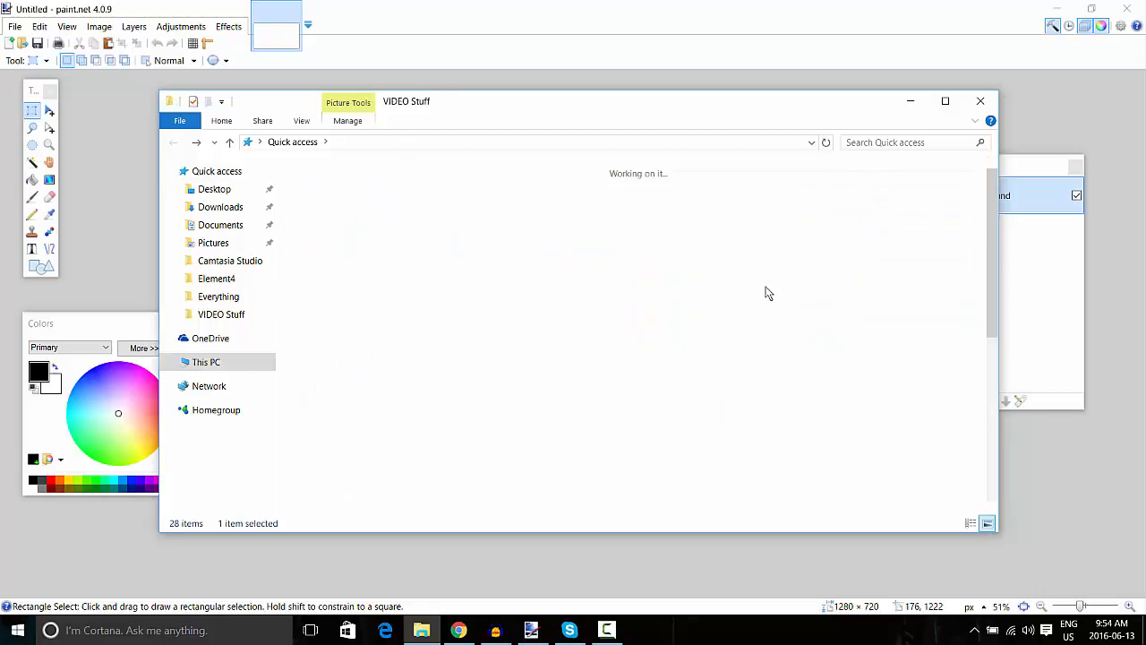
scroll(752, 295, "down", 5)
scroll(727, 296, "up", 5)
mouse_move(594, 317)
left_mouse_down()
mouse_move(802, 281)
mouse_move(1044, 493)
mouse_move(803, 372)
left_mouse_up()
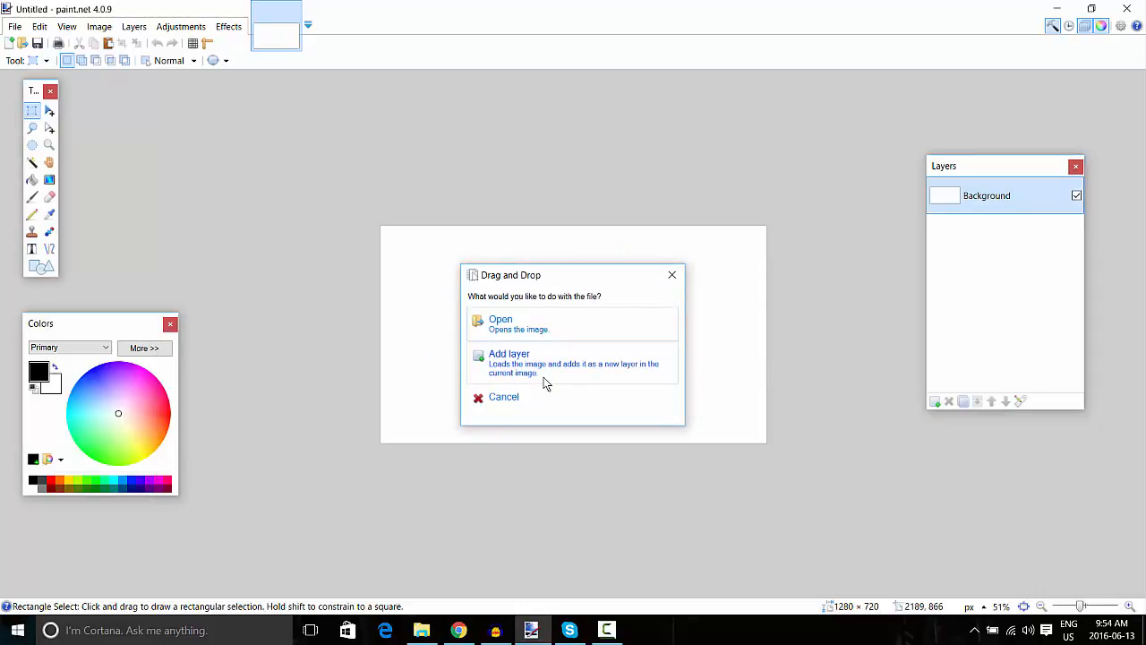
left_click(571, 367)
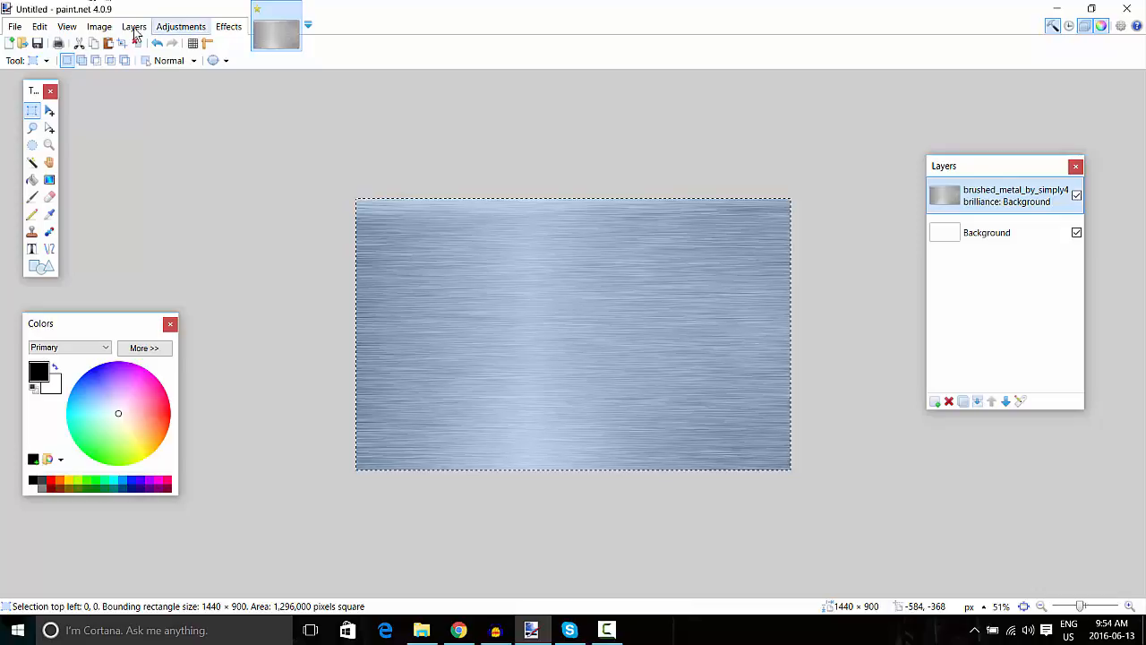
Resize the canvas to 1280 × 720 pixels with the anchor at Top Left
left_click(100, 26)
left_click(129, 73)
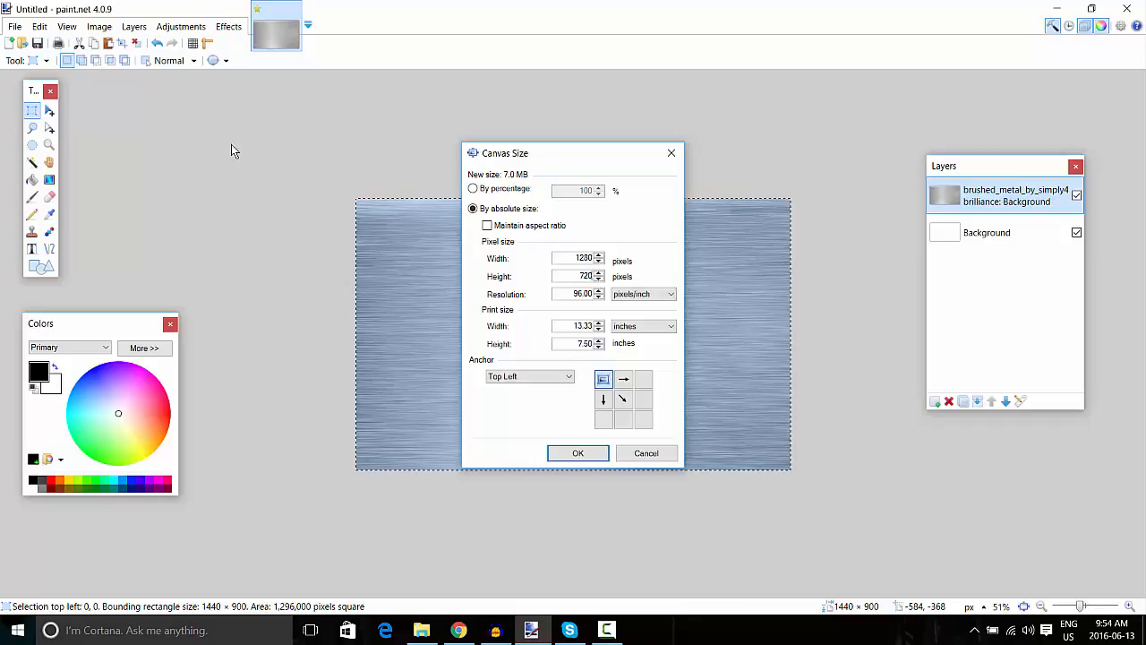
key("Return")
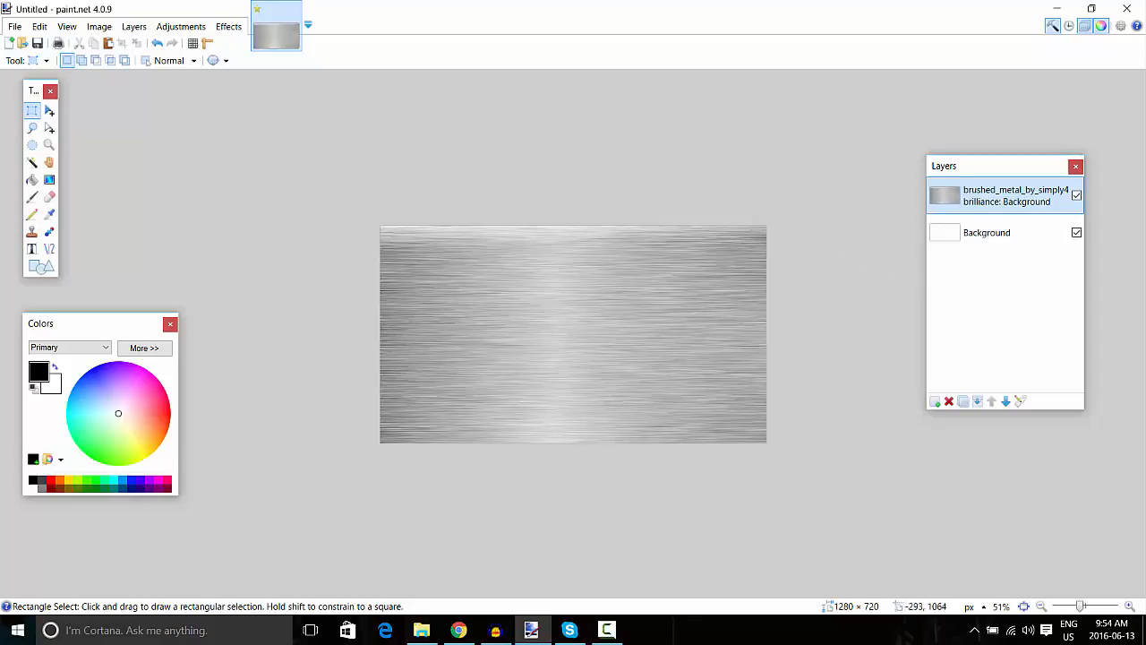
Move the white Background layer above the brushed metal layer and fill it with solid black
mouse_move(960, 236)
left_mouse_down()
mouse_move(949, 170)
mouse_move(952, 183)
left_mouse_up()
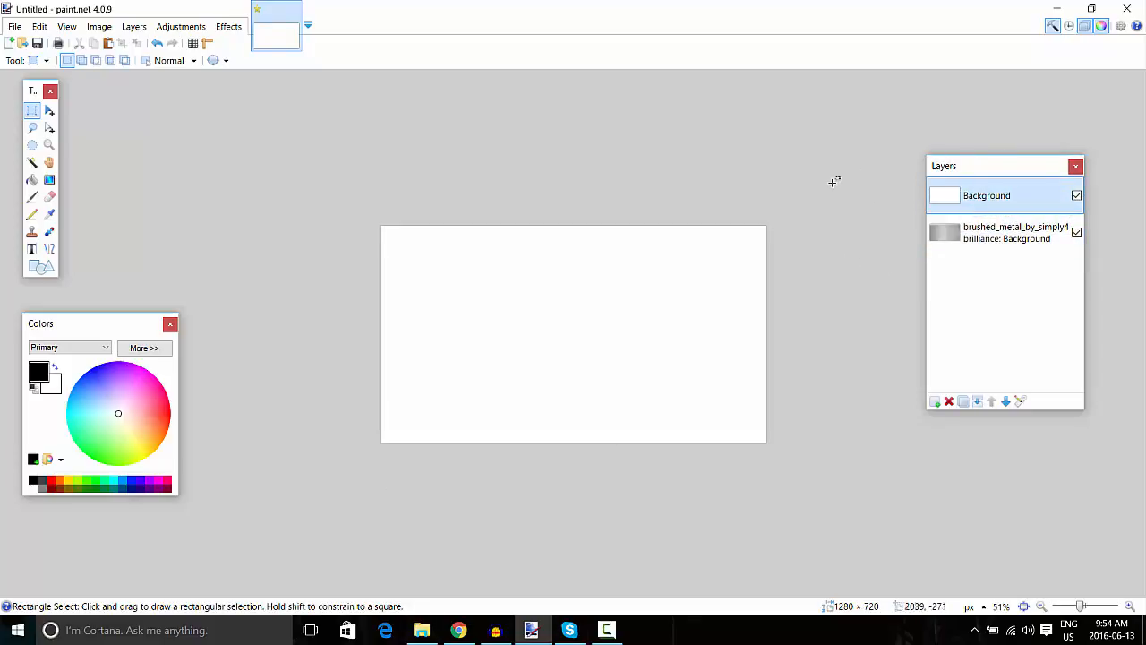
left_click(33, 179)
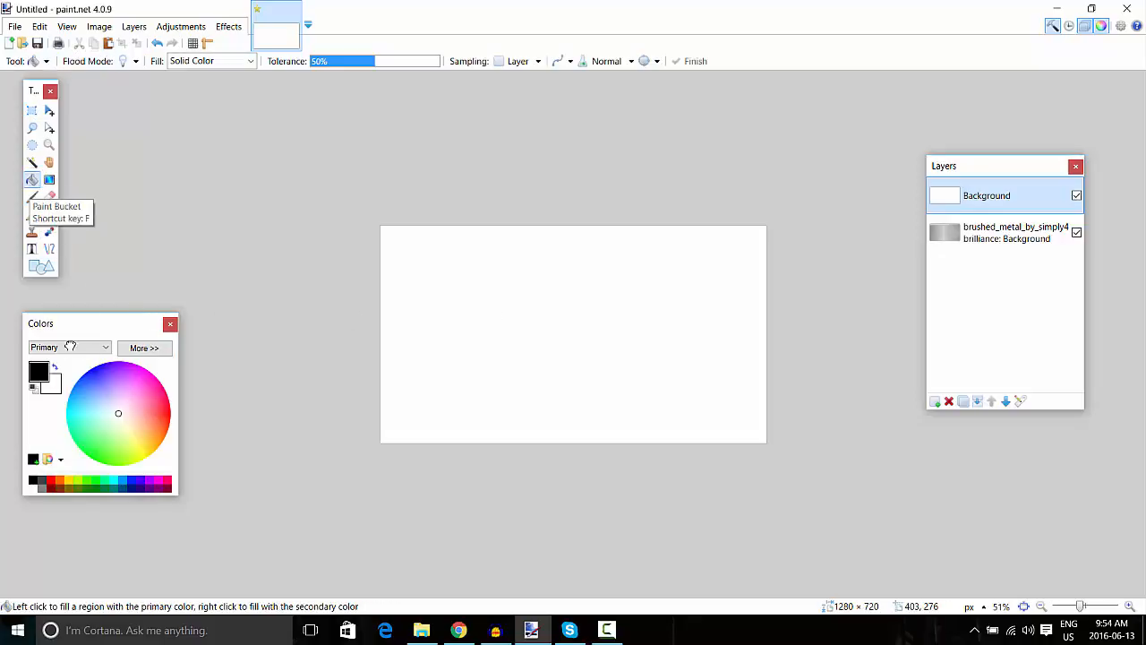
left_click(529, 321)
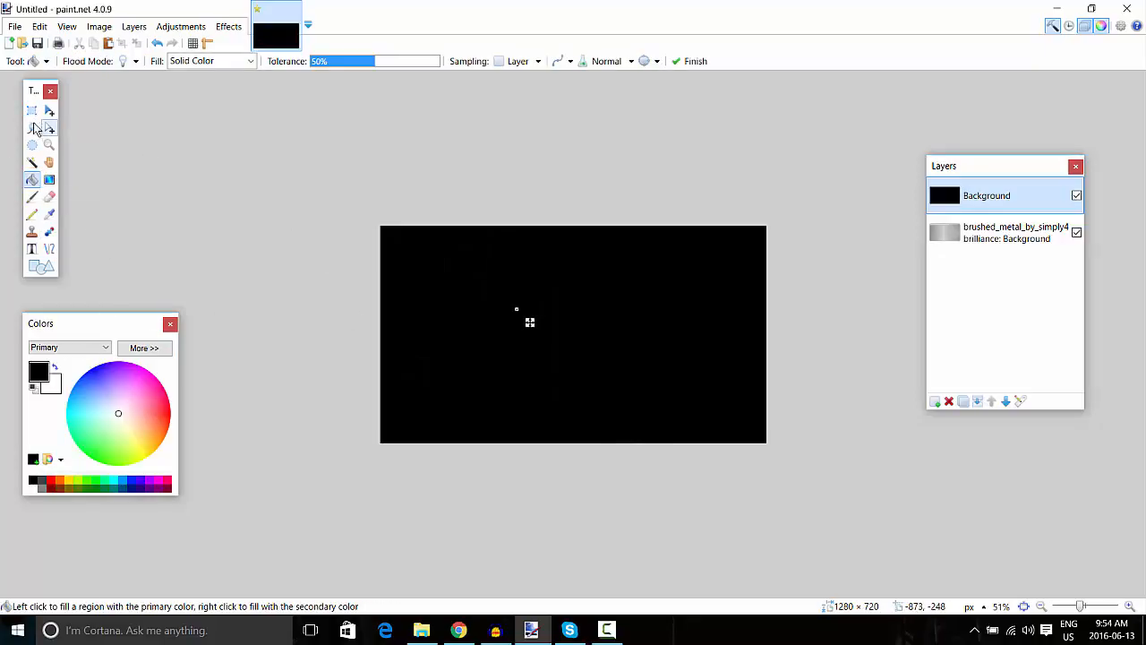
Shrink the black layer's pixels to about 1196 × 642 pixels, leaving an even brushed metal border on all sides
left_click(50, 110)
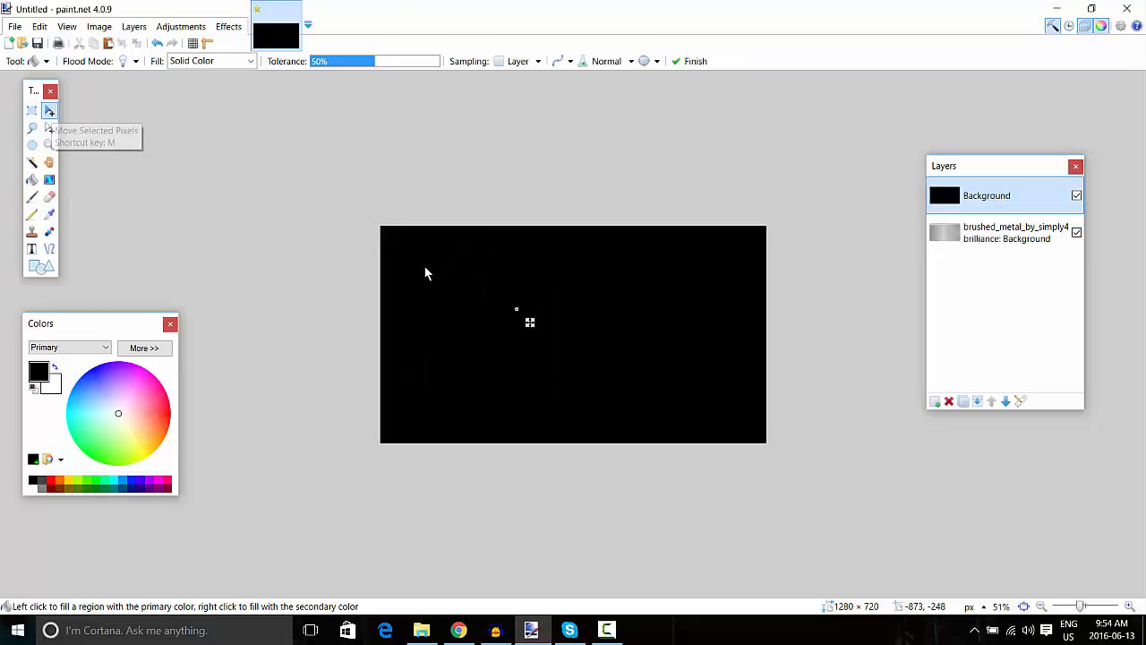
left_click(384, 228)
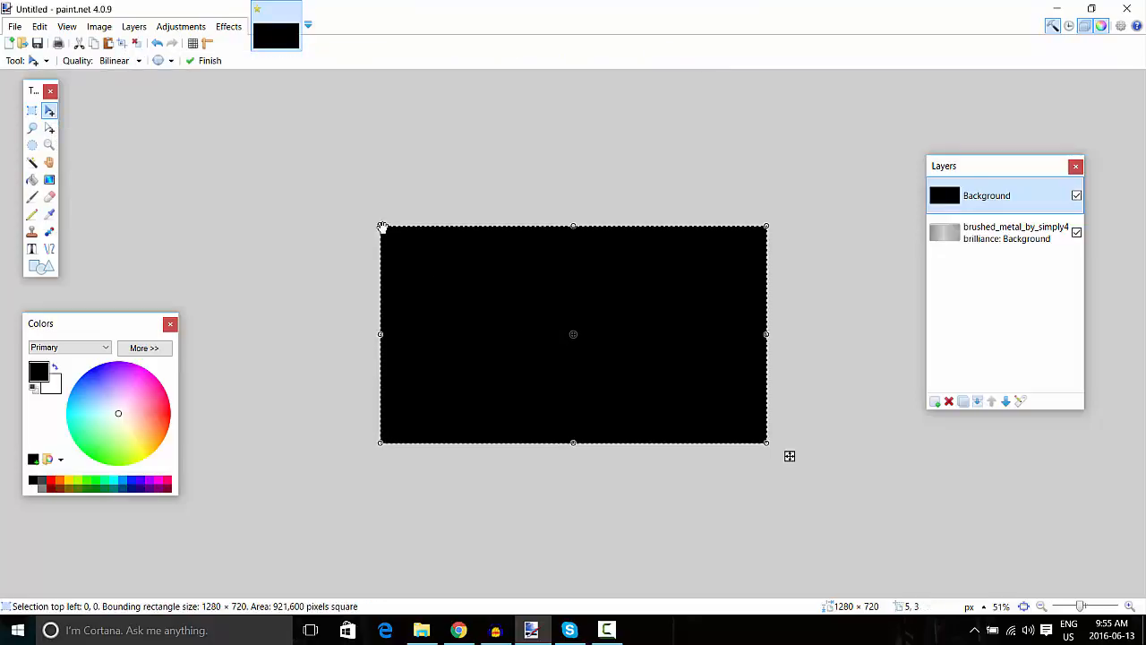
mouse_move(383, 227)
left_mouse_down()
mouse_move(405, 245)
mouse_move(392, 236)
left_mouse_up()
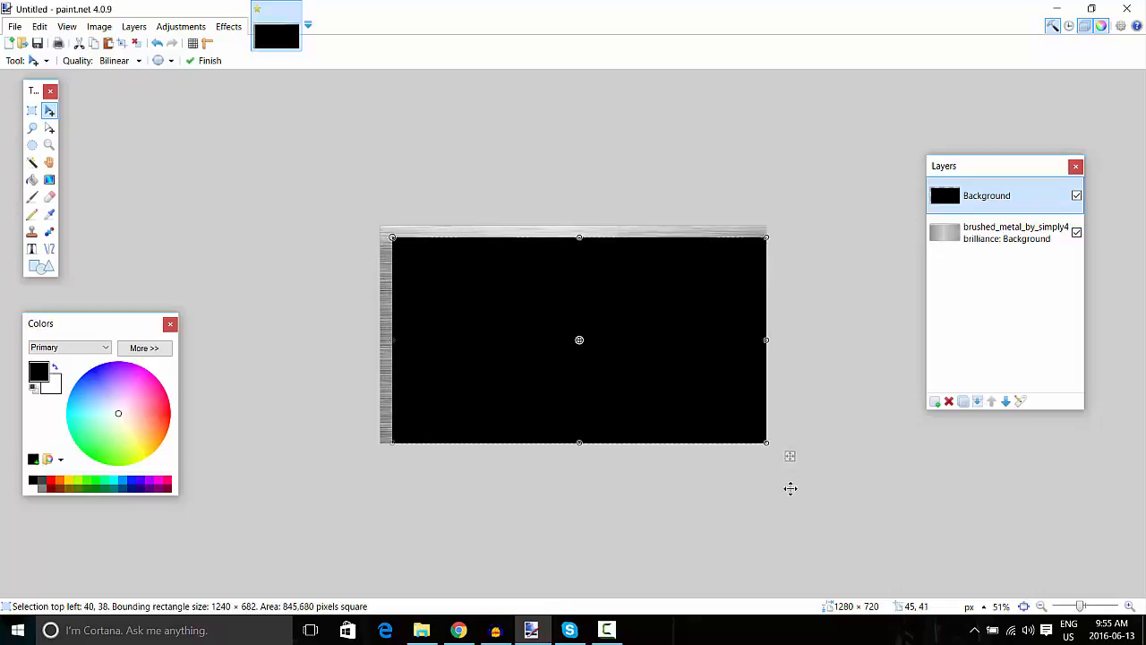
left_click_drag(766, 442, 758, 435)
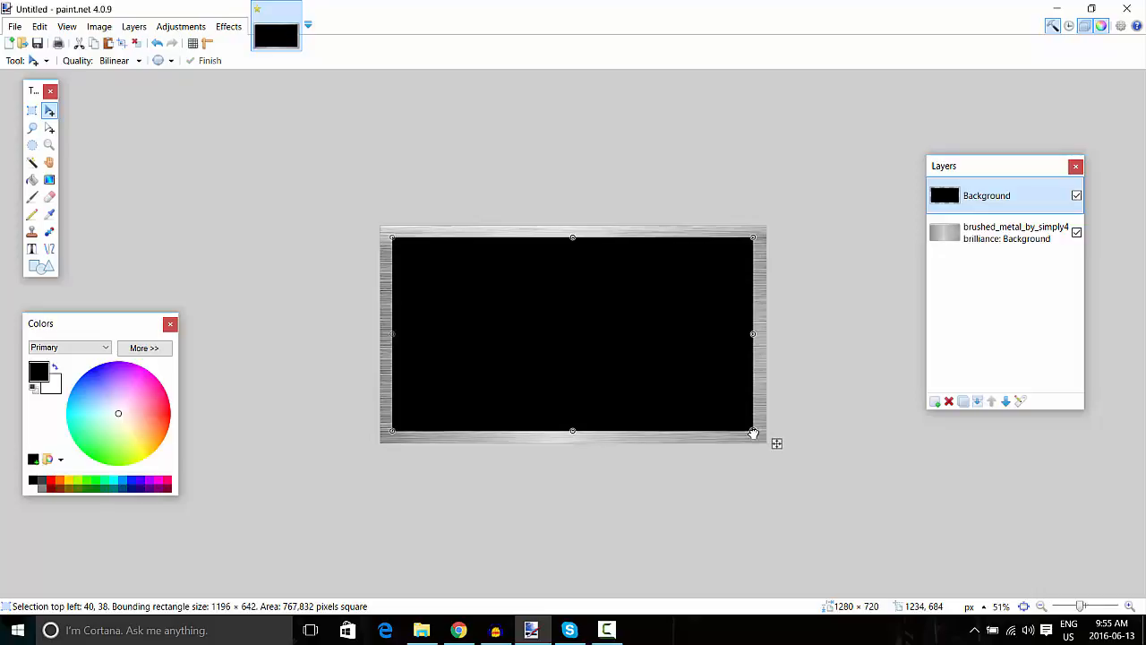
Set the black Background layer's opacity to 45 and clear the selection around it
double_click(984, 188)
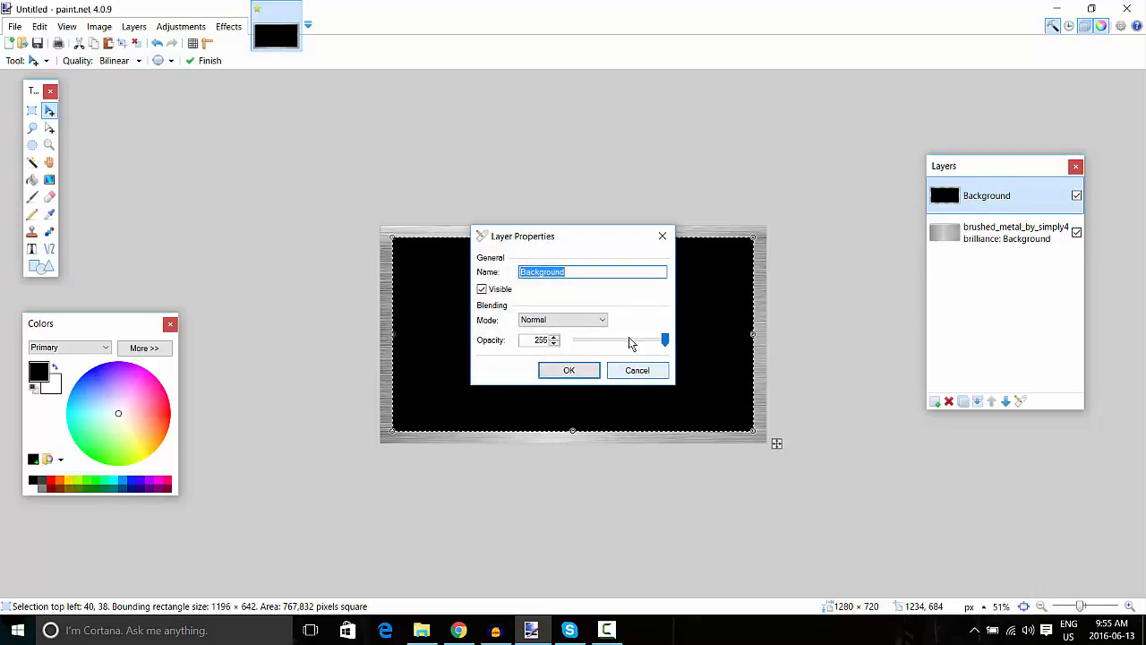
mouse_move(664, 339)
left_mouse_down()
mouse_move(601, 340)
mouse_move(592, 355)
left_mouse_up()
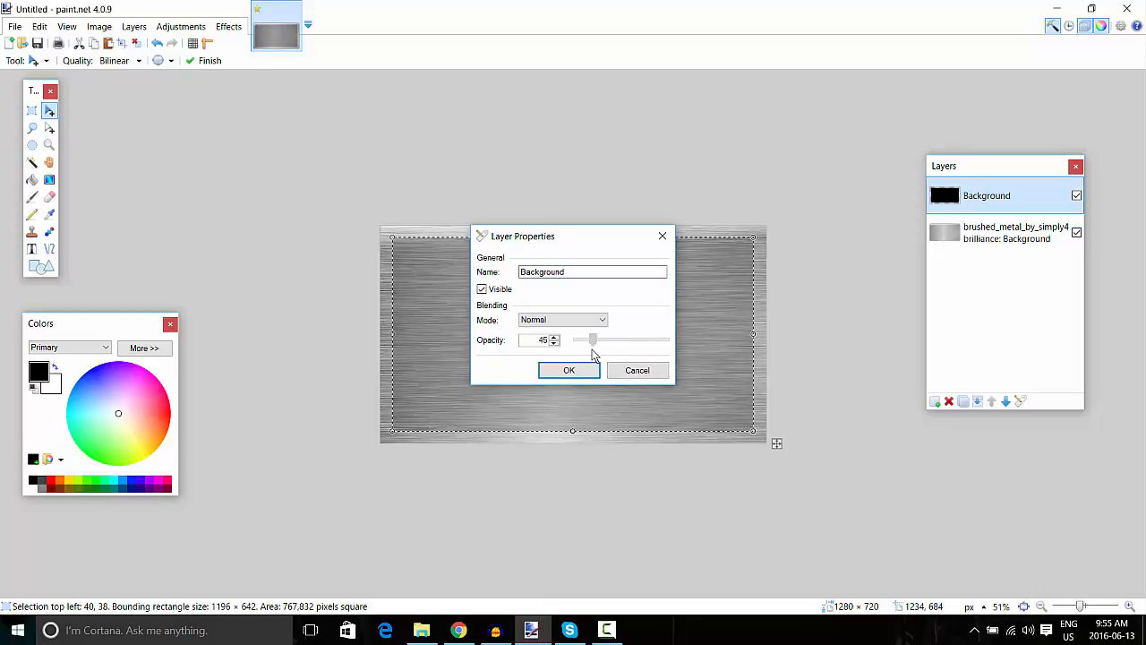
left_click(580, 376)
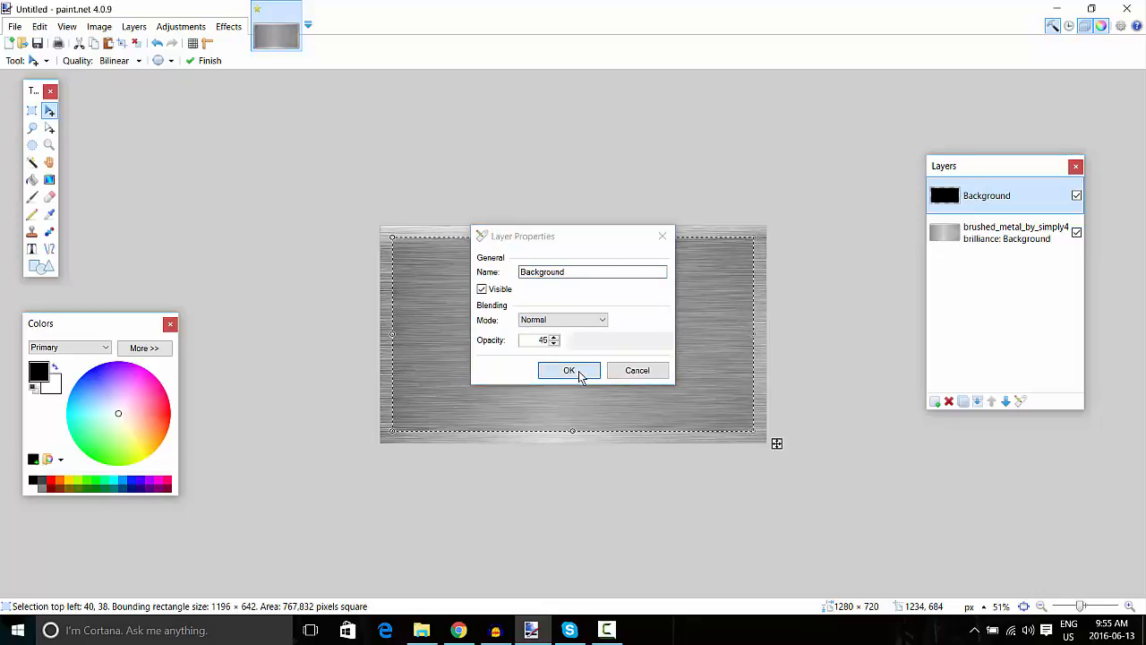
left_click(31, 128)
left_click(606, 417)
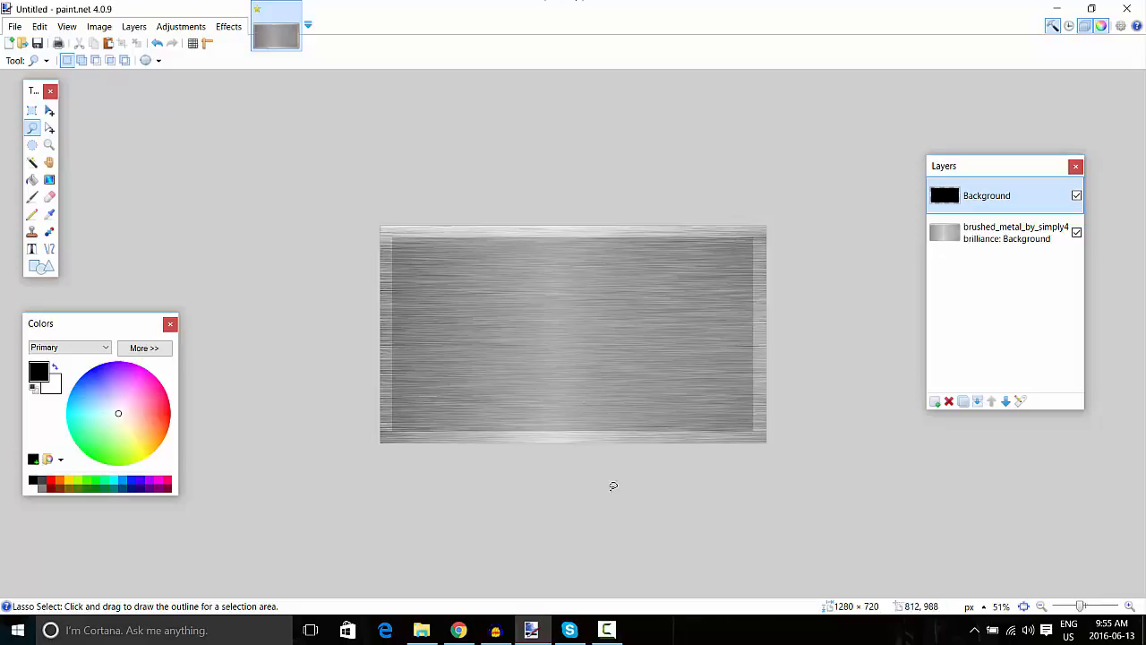
Add a new layer on top and place a text insertion point in the left part of the darkened panel
left_click(935, 401)
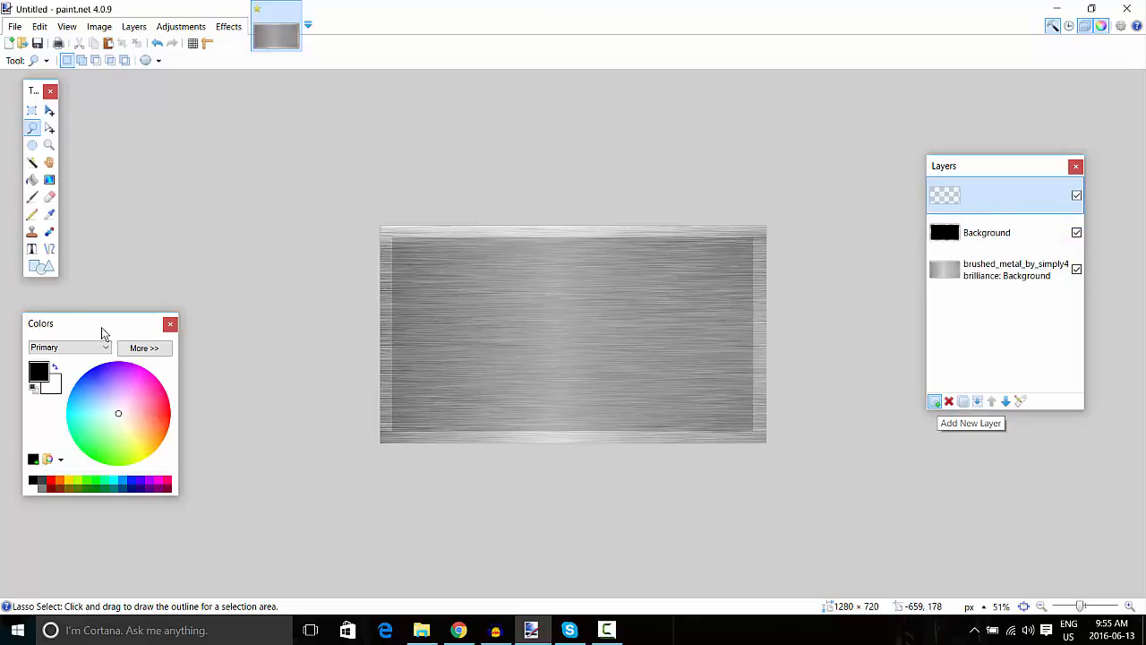
left_click(31, 249)
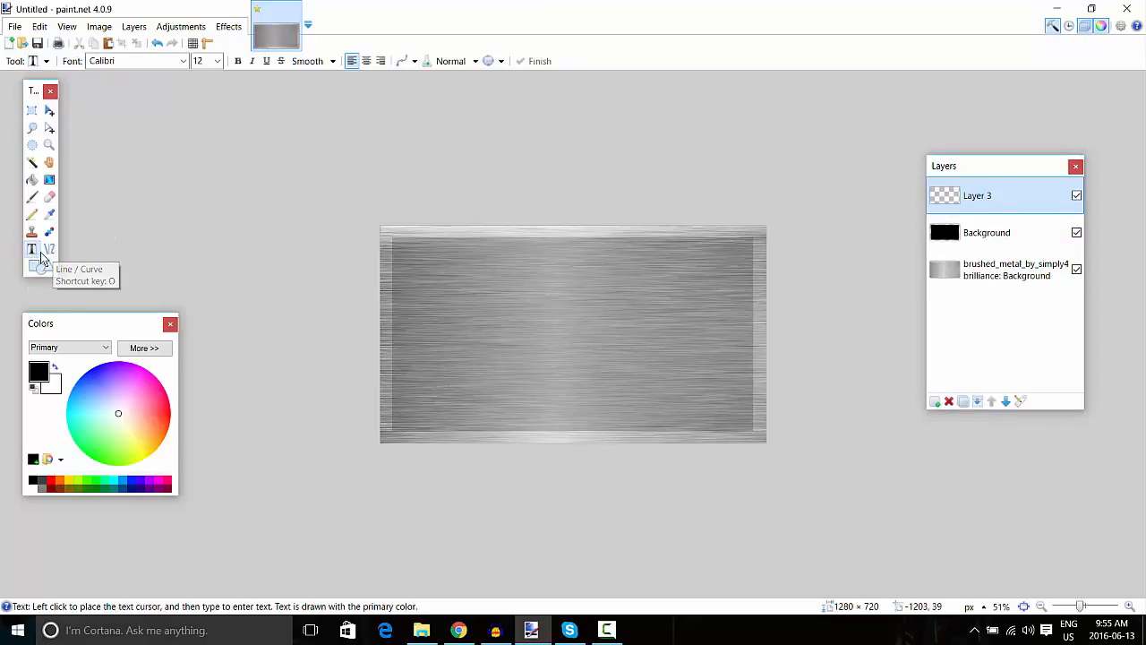
left_click(434, 308)
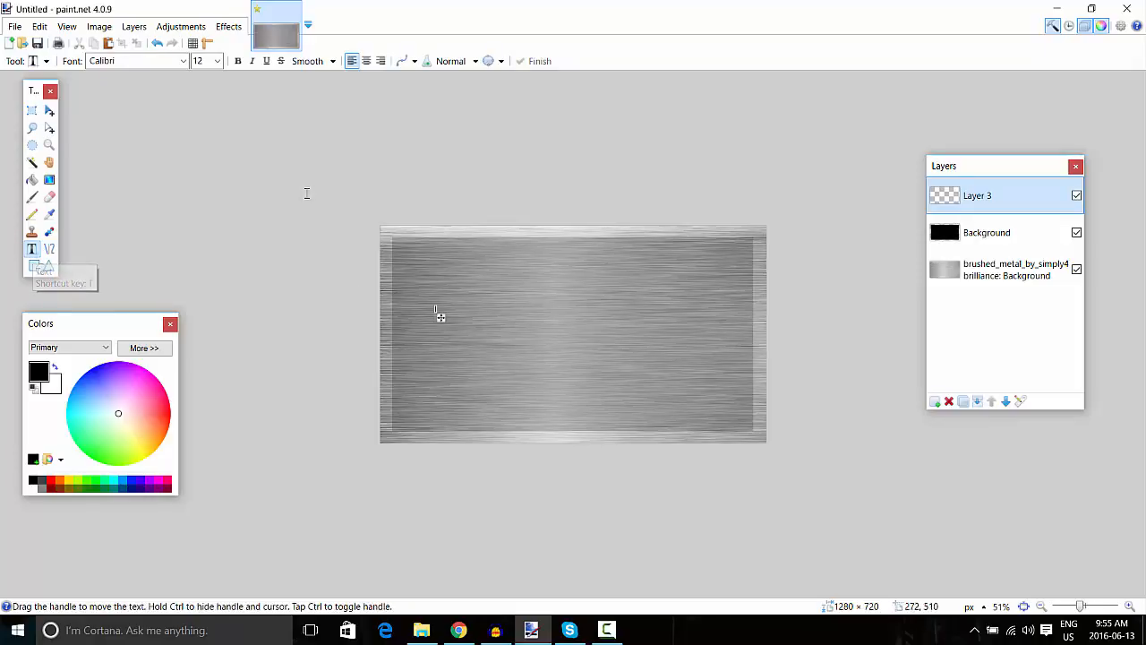
Set the text's font size to 144
left_click(216, 61)
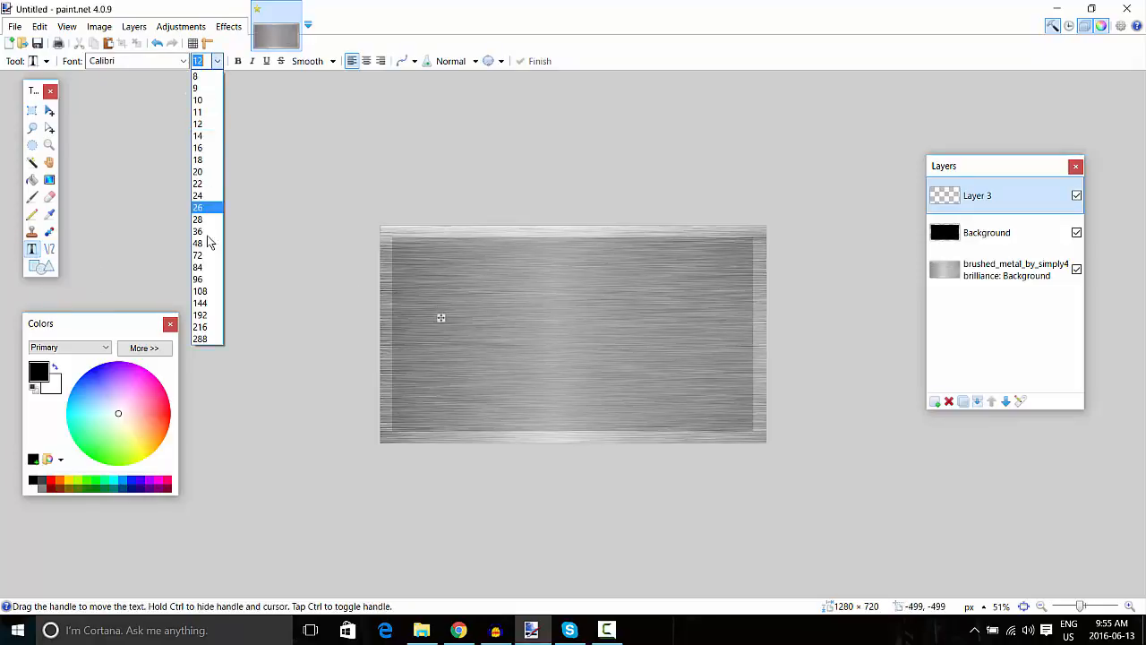
left_click(209, 291)
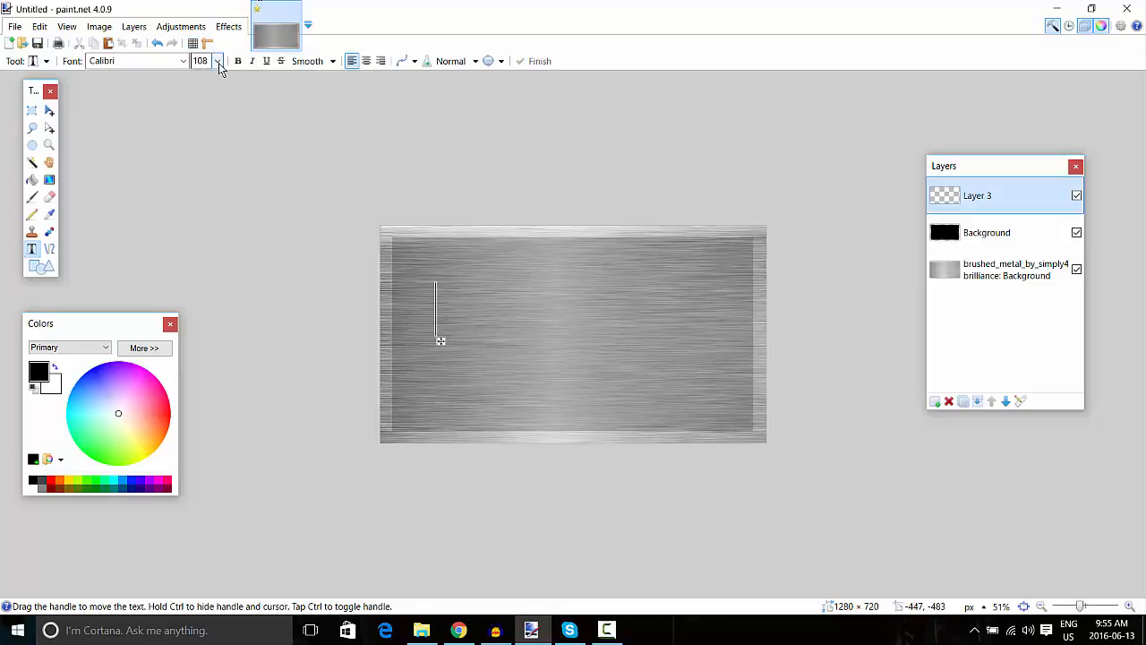
left_click(219, 63)
left_click(199, 293)
left_click(217, 63)
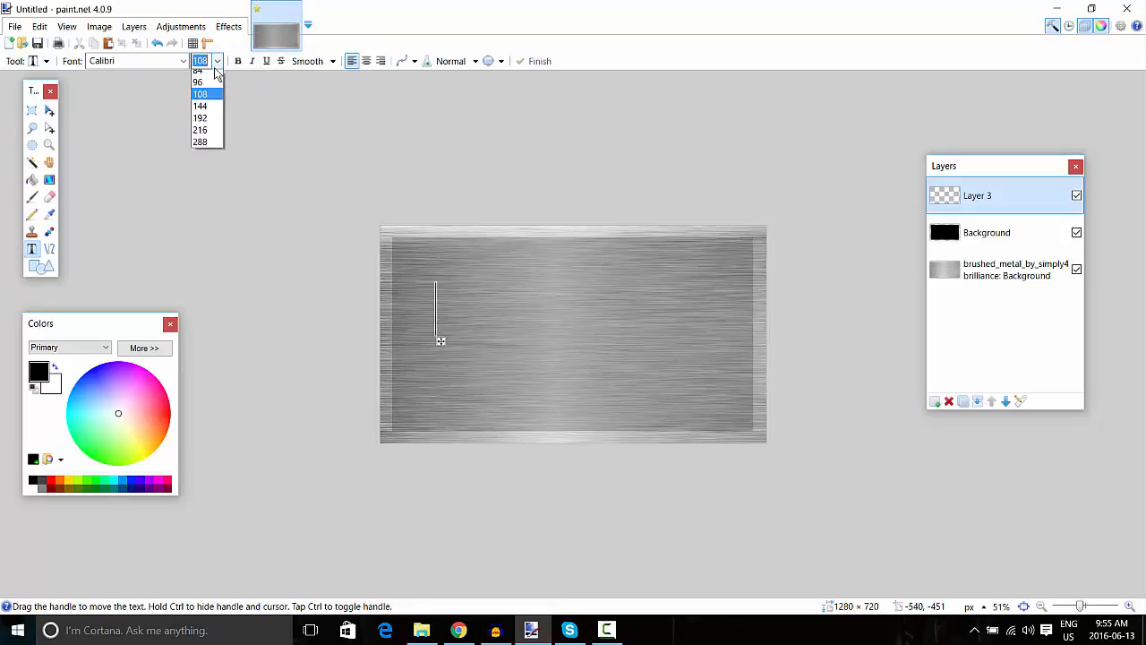
left_click(206, 304)
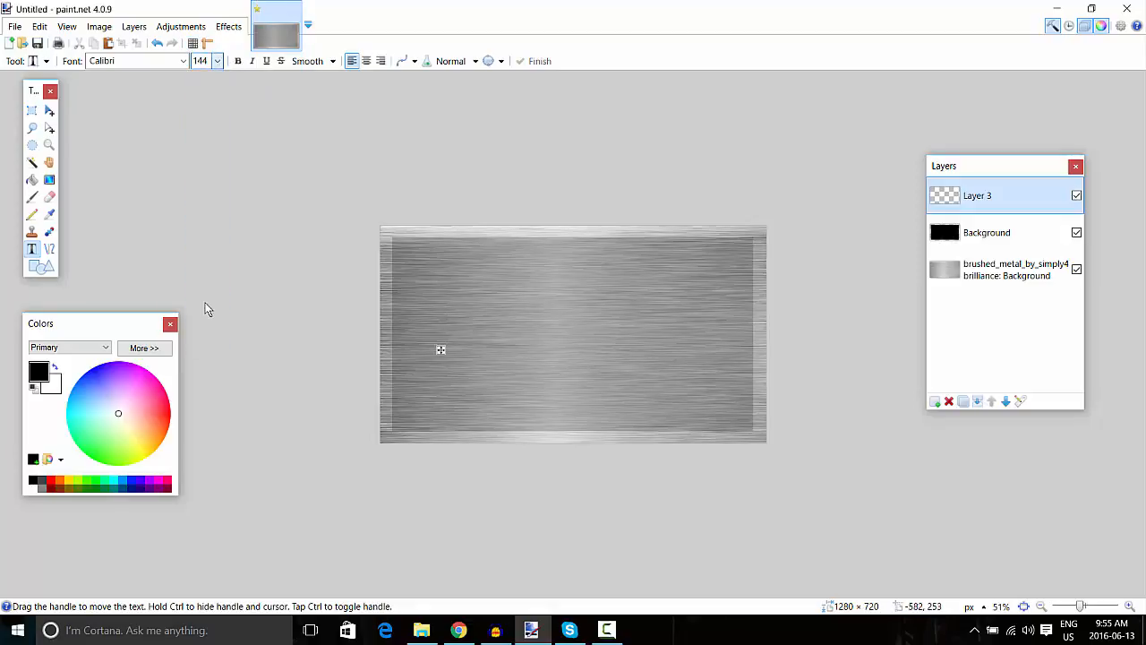
Set the text's font to Aldo the Apache
left_click(183, 61)
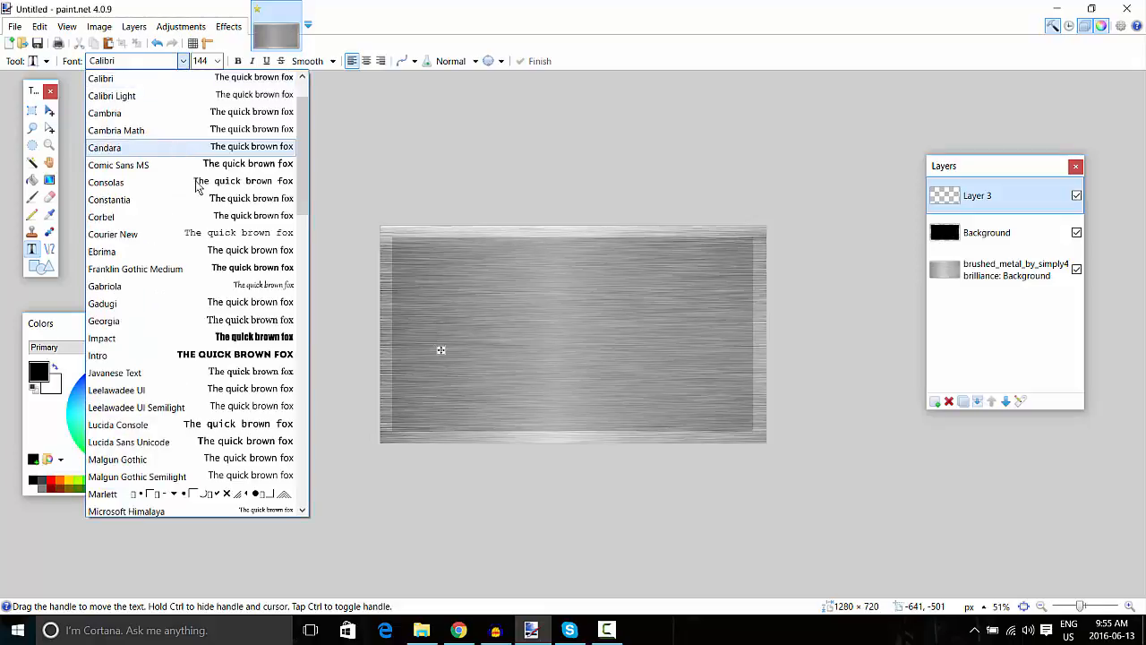
scroll(197, 185, "down", 1)
scroll(214, 260, "up", 2)
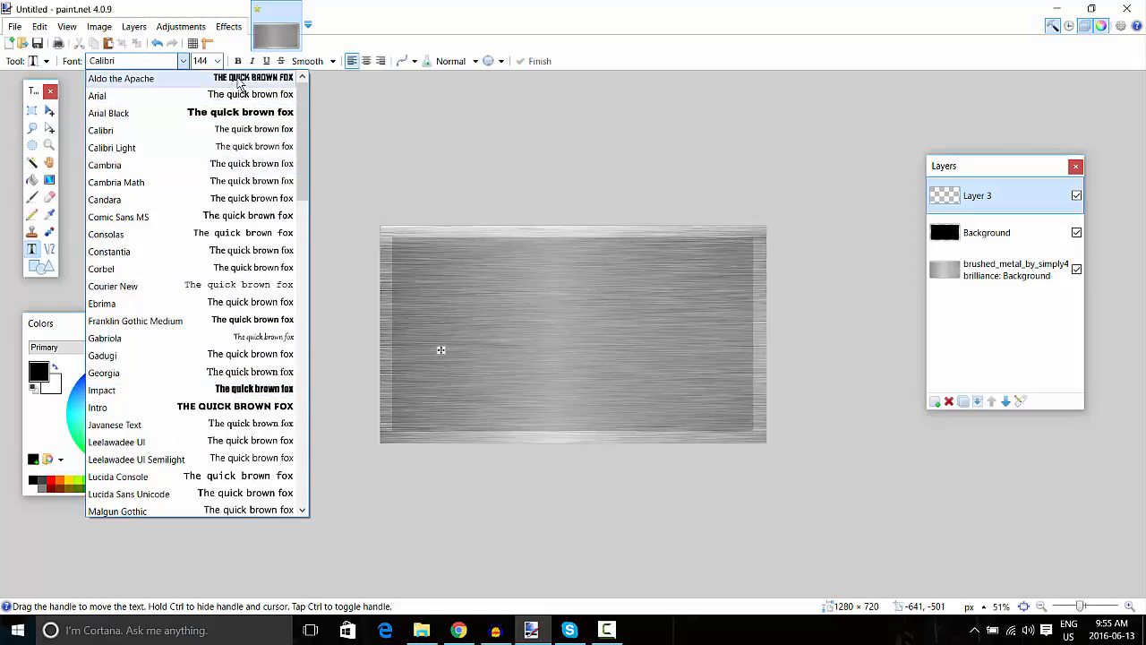
left_click(240, 81)
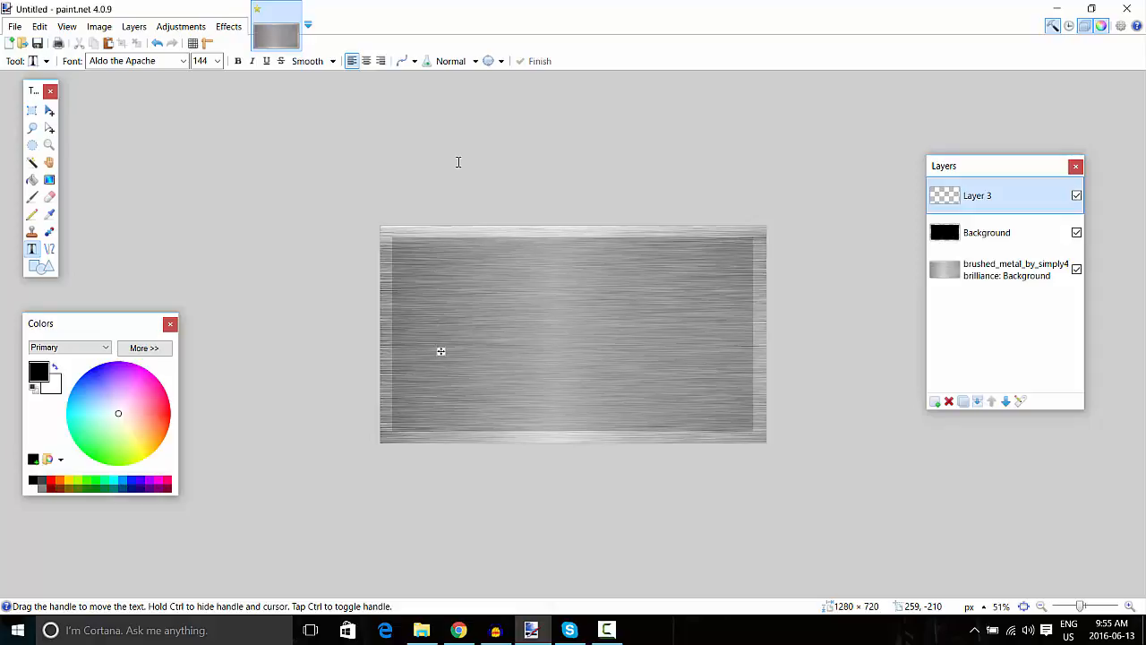
Enter the text THUMBNAIL with TUTORIAL on a second line beneath it
type("THU")
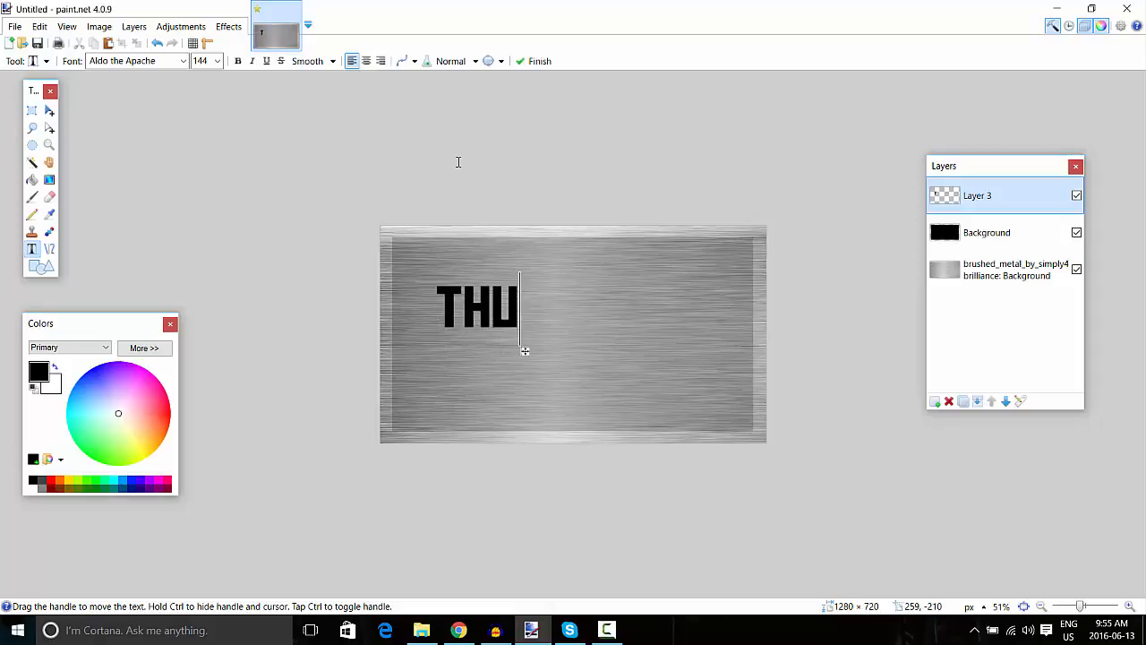
type("MBNAIL")
key("BackSpace")
key("BackSpace")
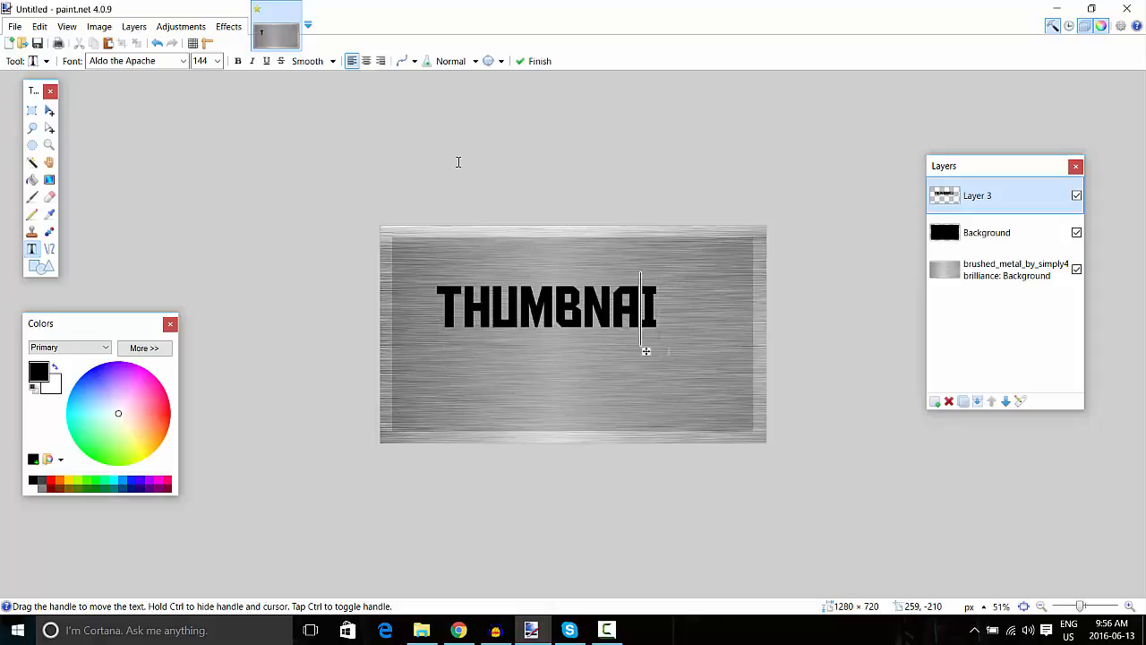
type("IL")
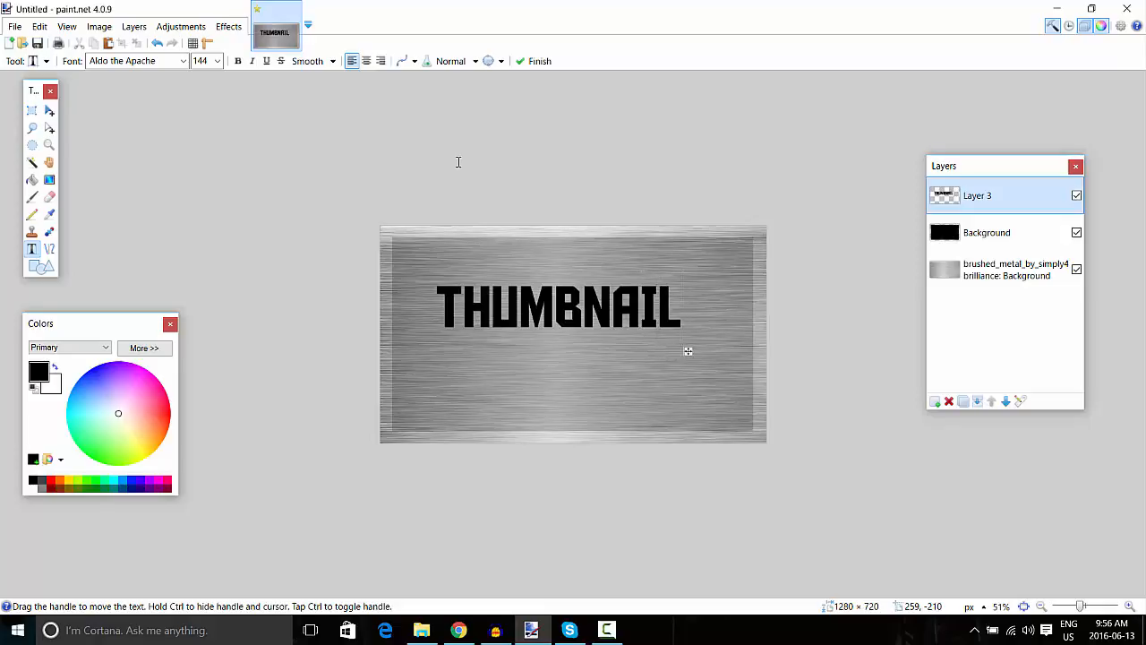
key("Return")
type("TUTORIALS")
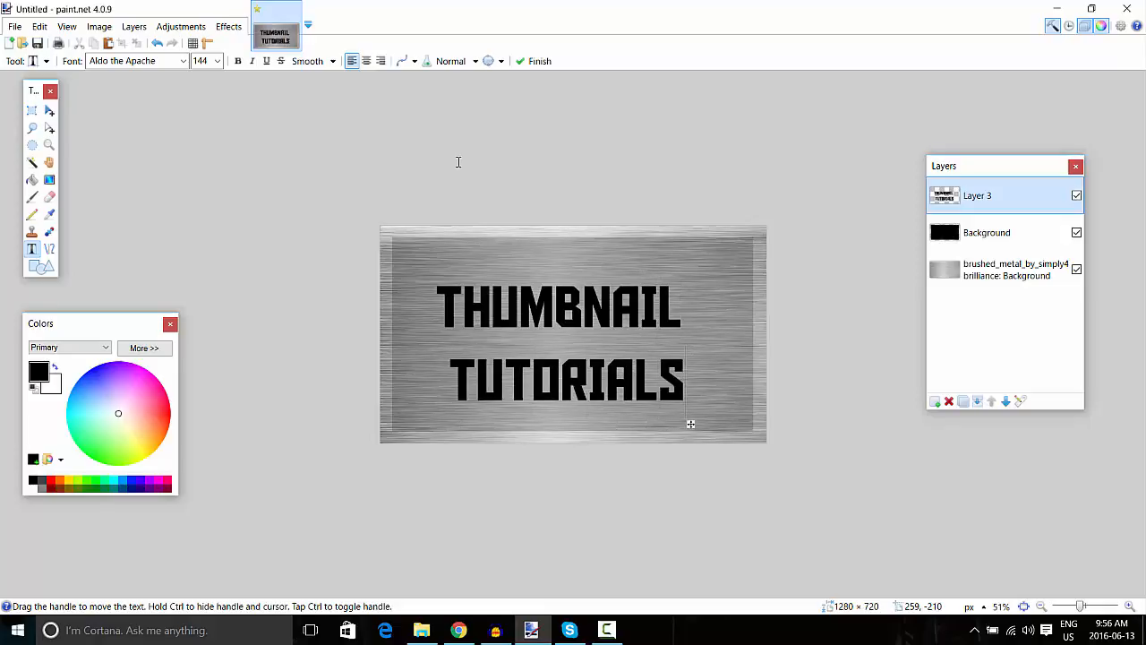
key("BackSpace")
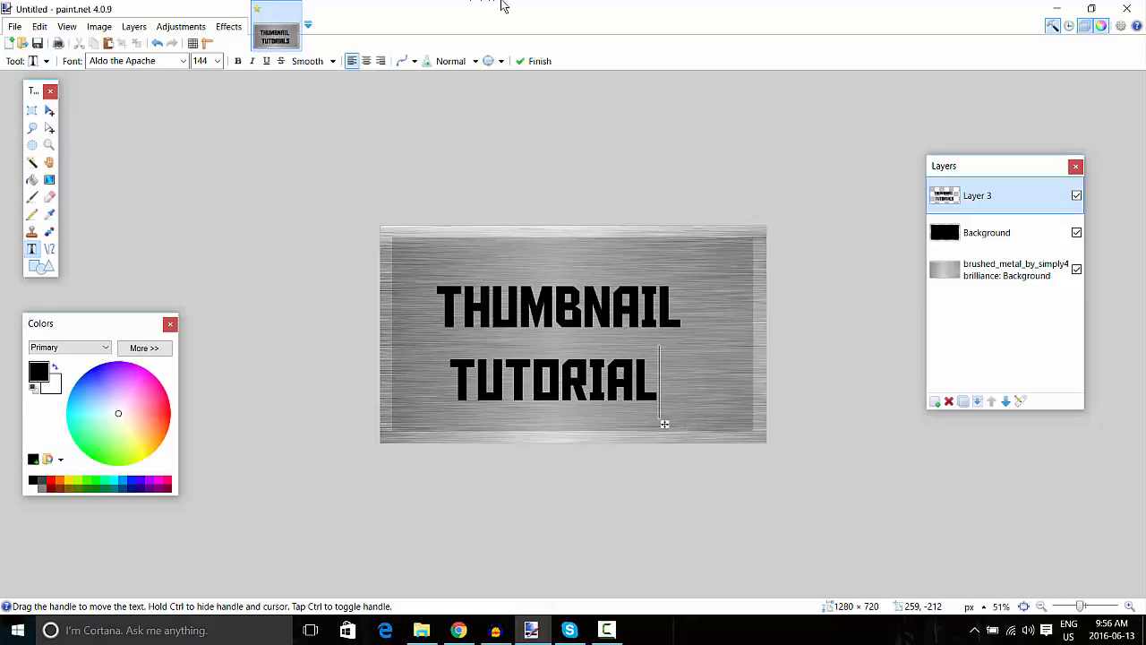
Indent the TUTORIAL line so it sits centered under THUMBNAIL, and swap the colors to make the text white
left_click(446, 388)
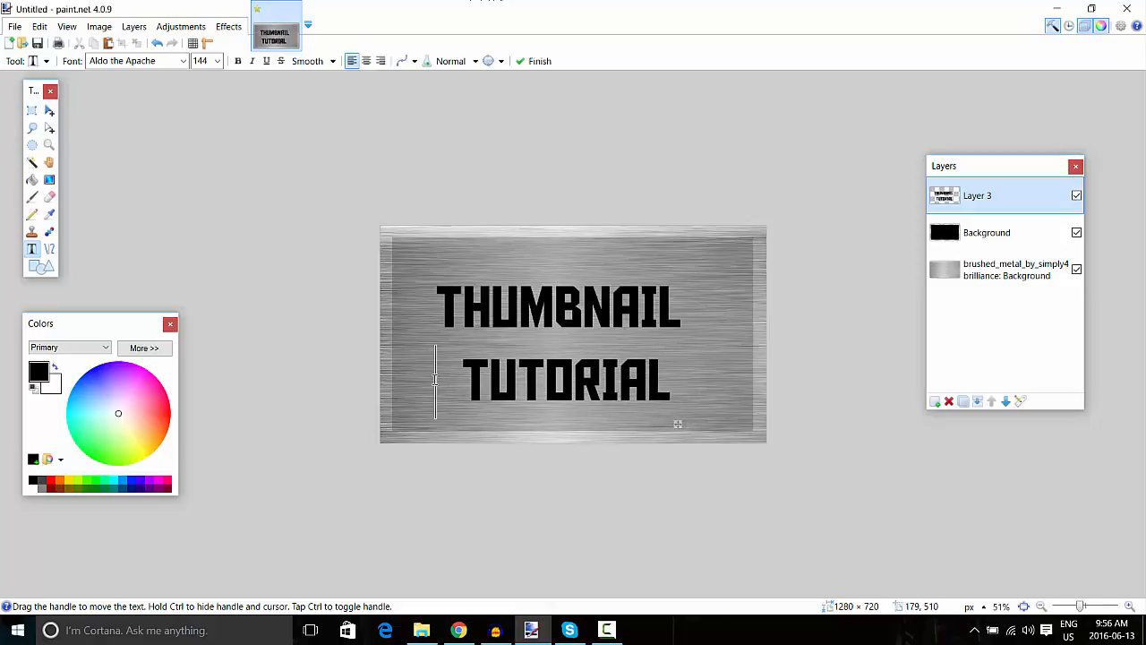
key("BackSpace")
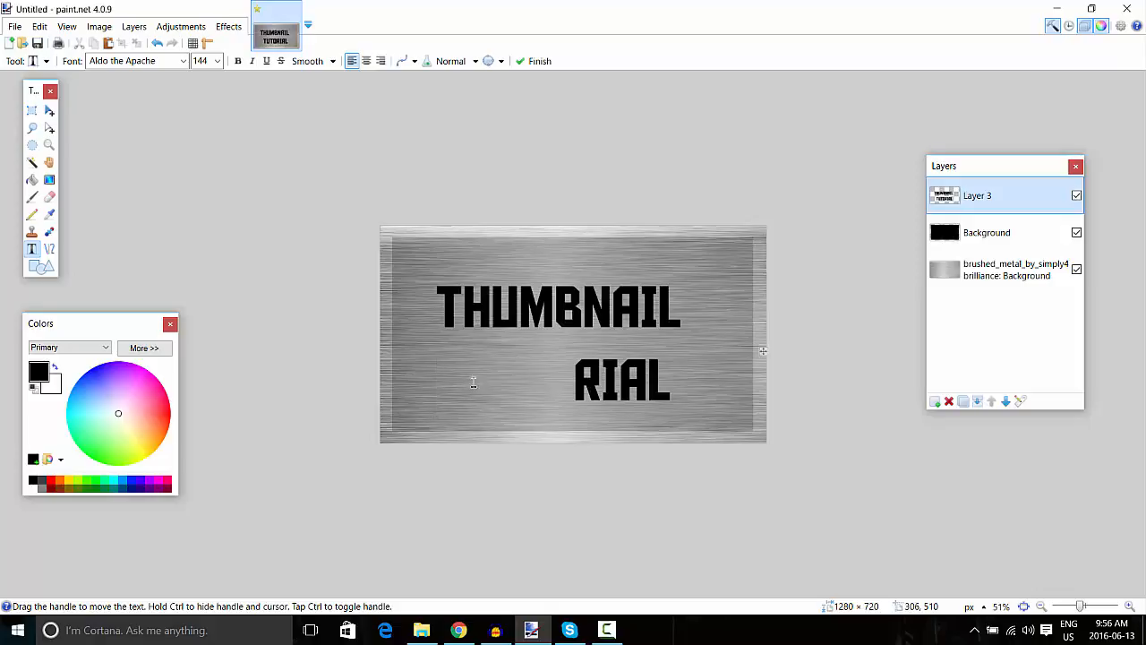
key("Return")
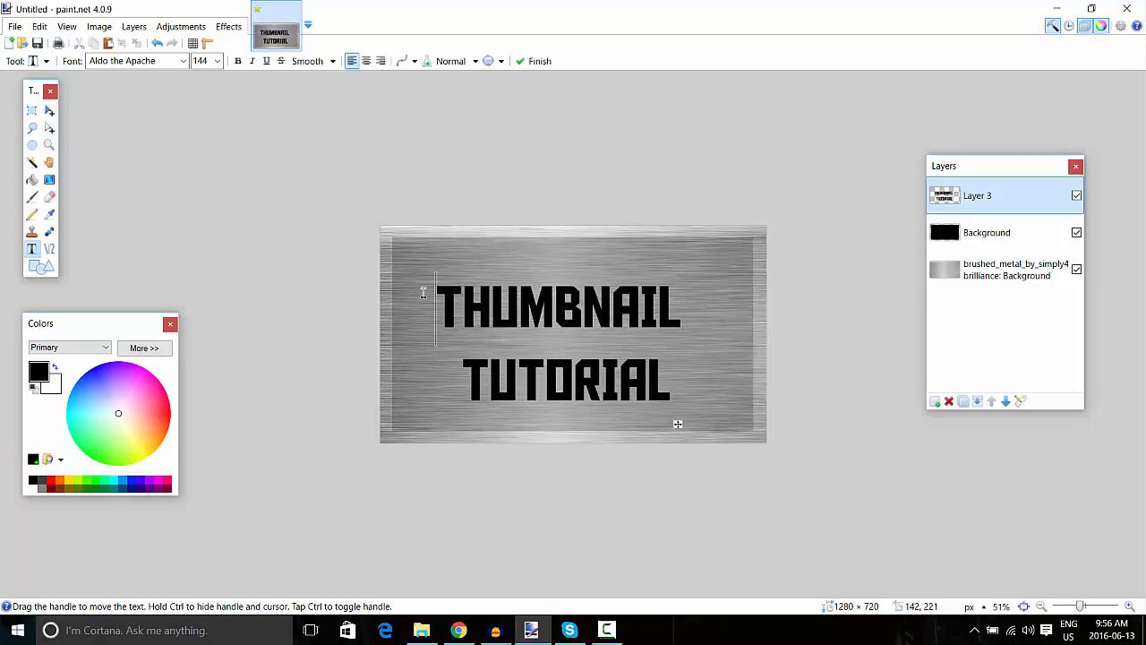
key("BackSpace")
left_click(55, 367)
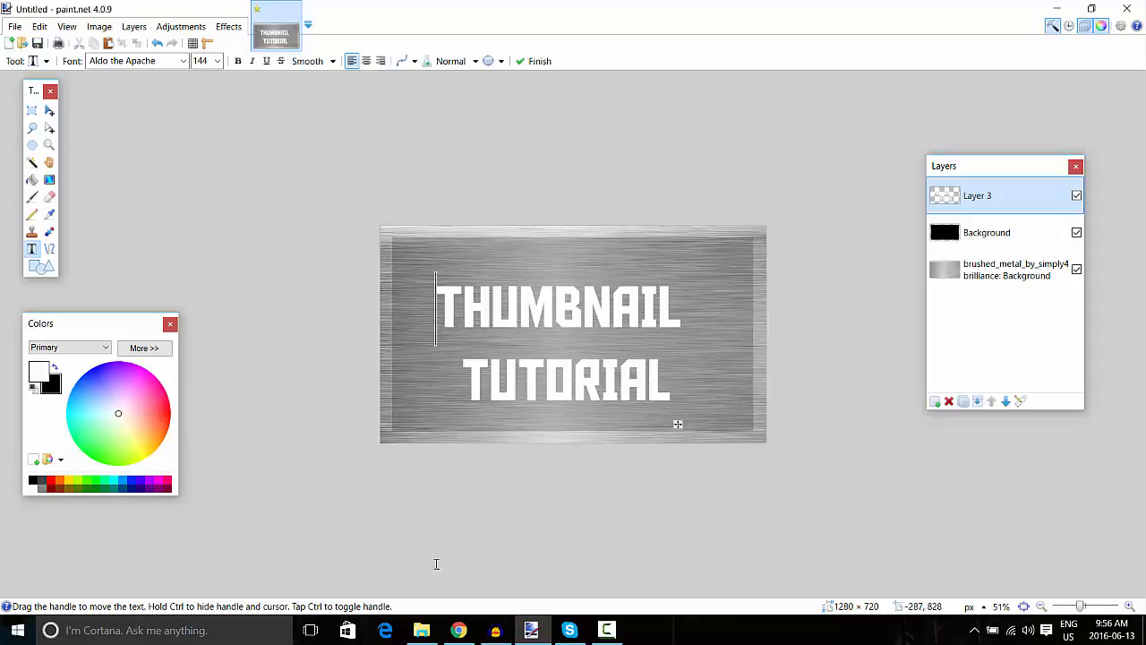
Look through the images in the VIDEO Stuff folder and close the folder window
left_click(421, 629)
scroll(642, 340, "down", 3)
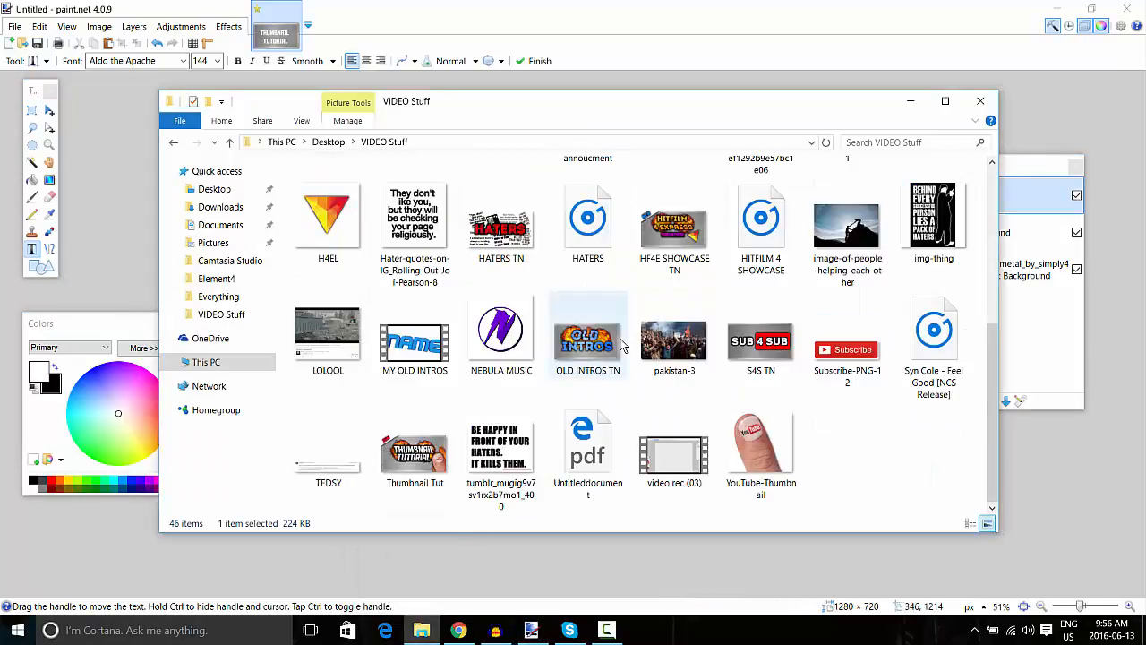
scroll(642, 340, "up", 2)
scroll(600, 400, "down", 3)
scroll(601, 399, "up", 3)
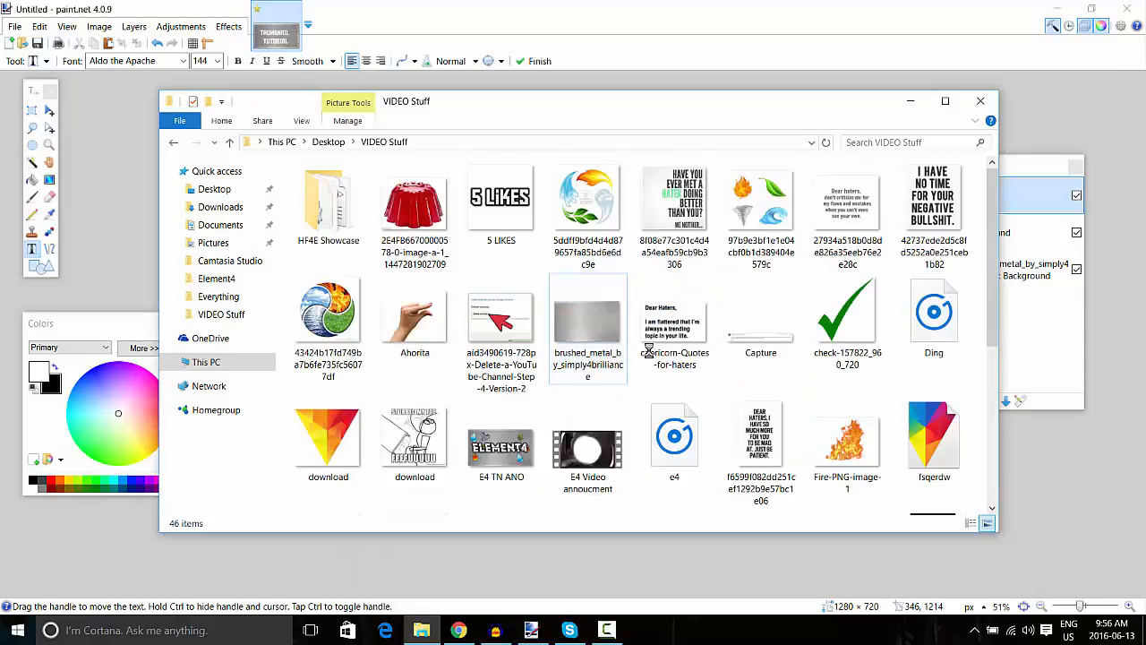
right_click(598, 391)
left_click(722, 111)
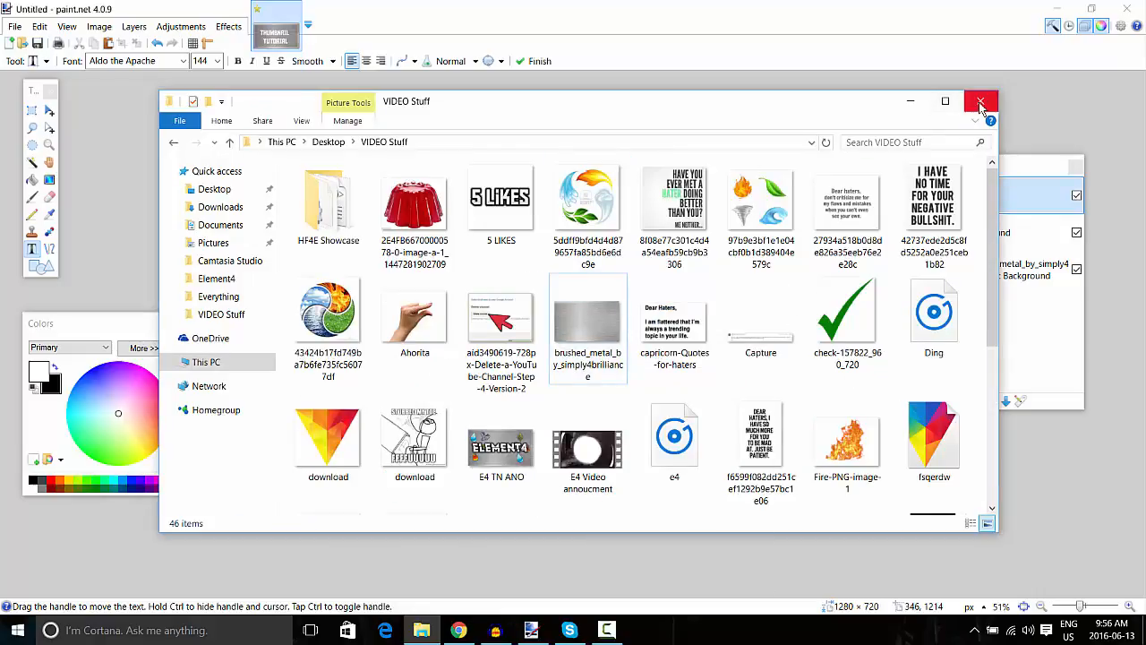
scroll(823, 224, "down", 3)
scroll(824, 224, "up", 5)
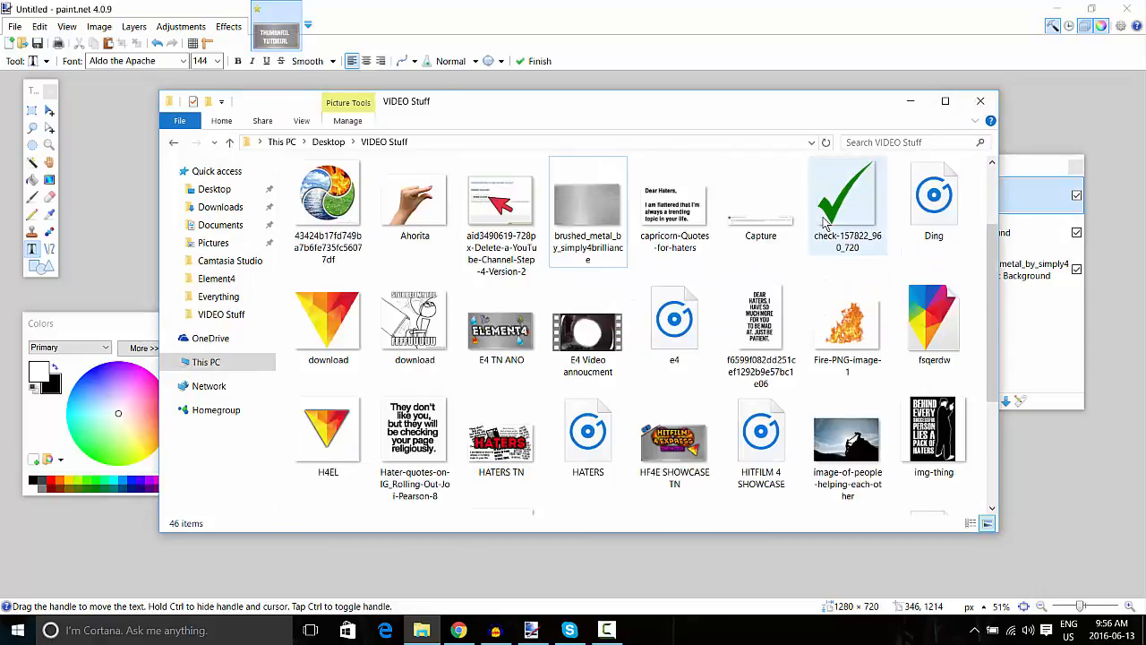
scroll(824, 223, "down", 5)
scroll(899, 217, "up", 3)
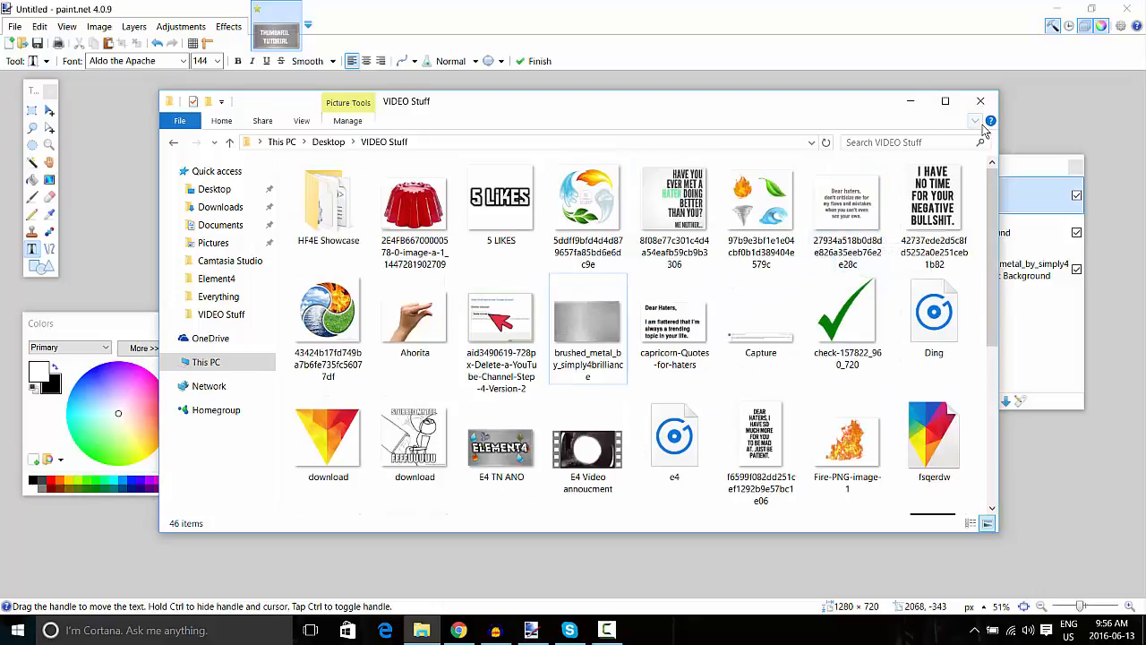
left_click(980, 101)
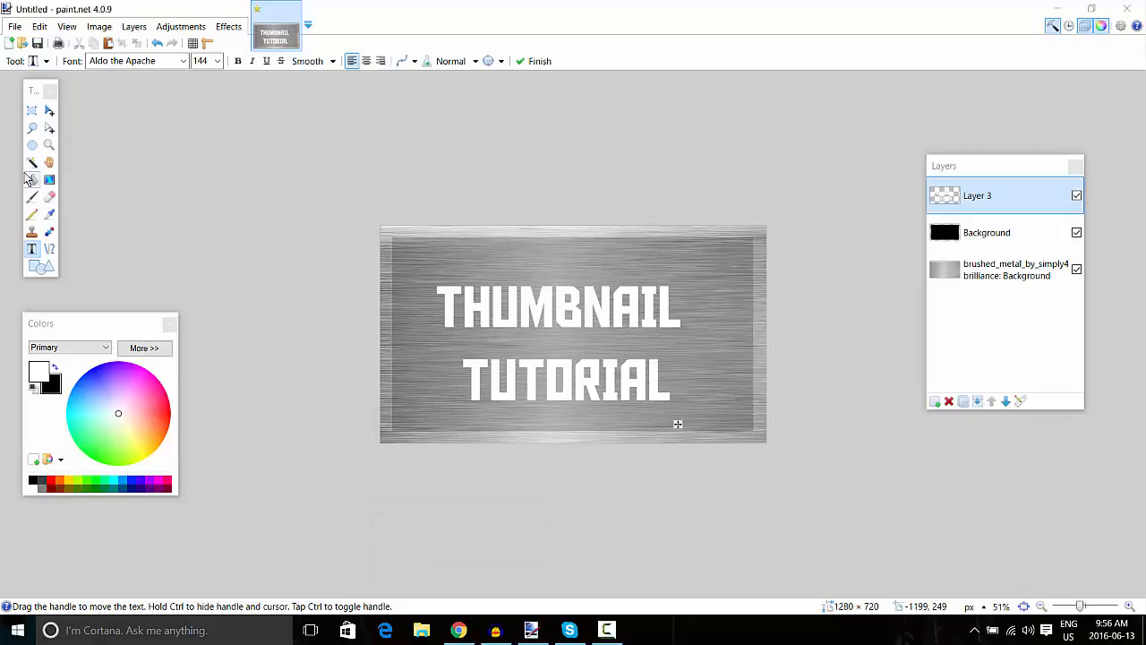
Set the primary color to bright green 00BF16 and the secondary color to dark green 006009
left_click(90, 482)
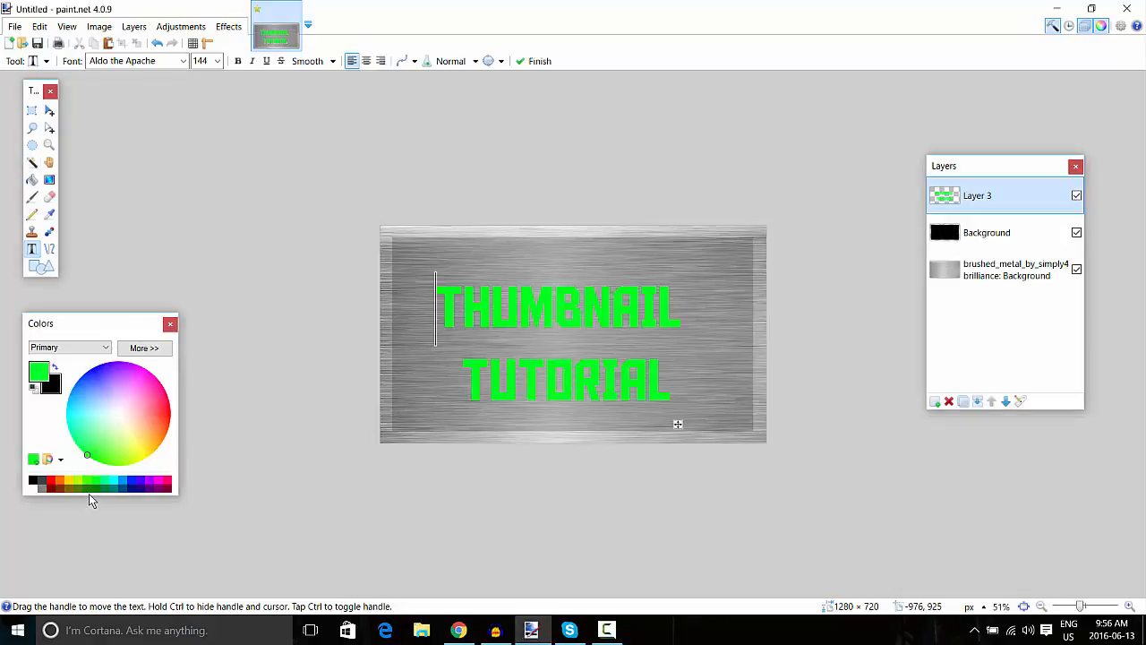
left_click(144, 347)
left_click_drag(247, 483, 242, 480)
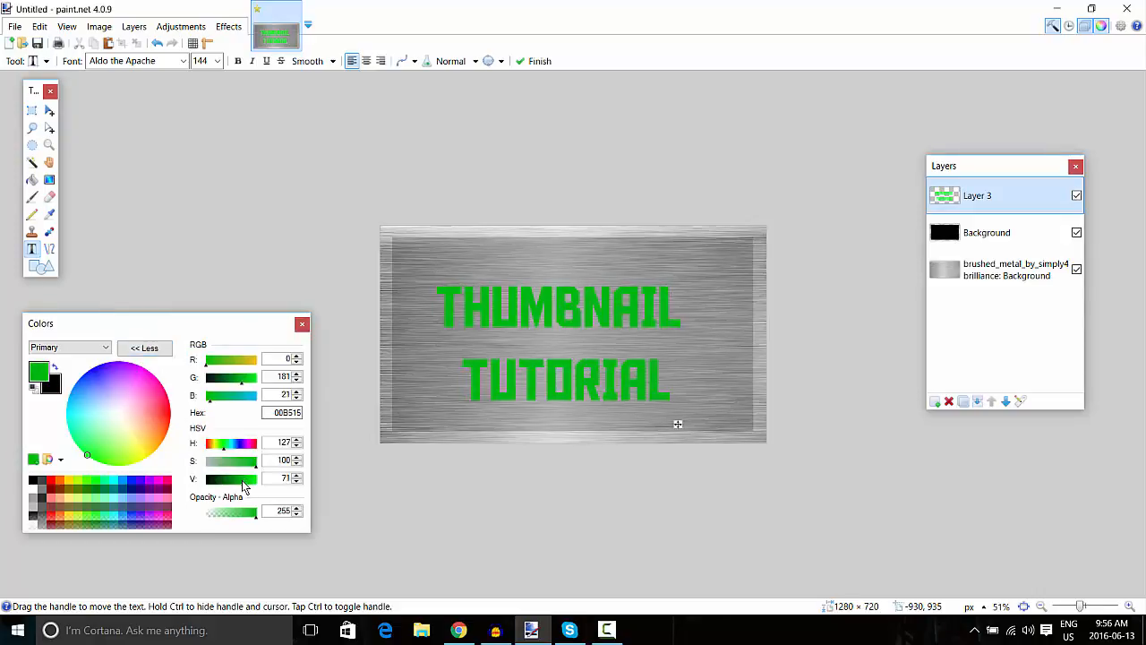
left_click(57, 367)
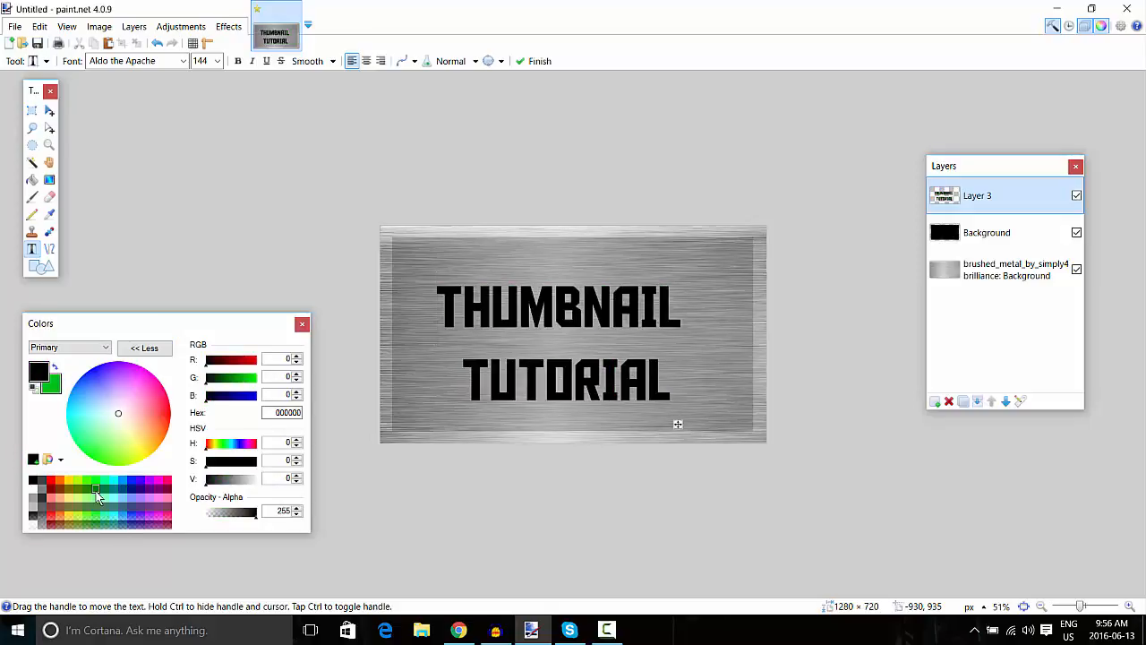
left_click(97, 497)
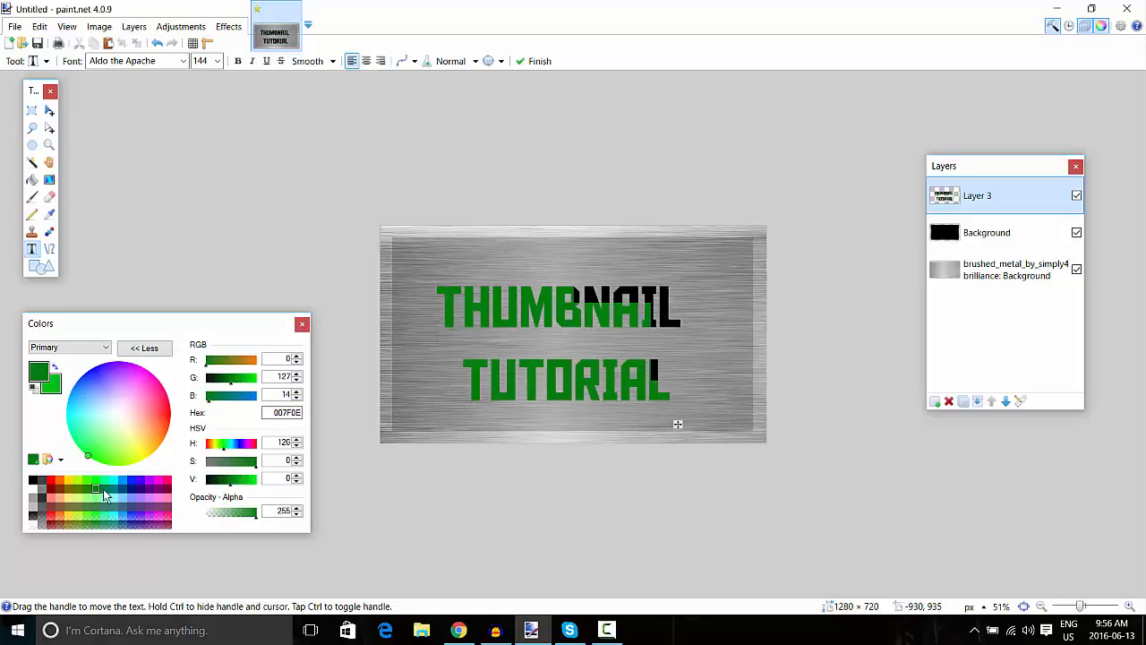
left_click(225, 483)
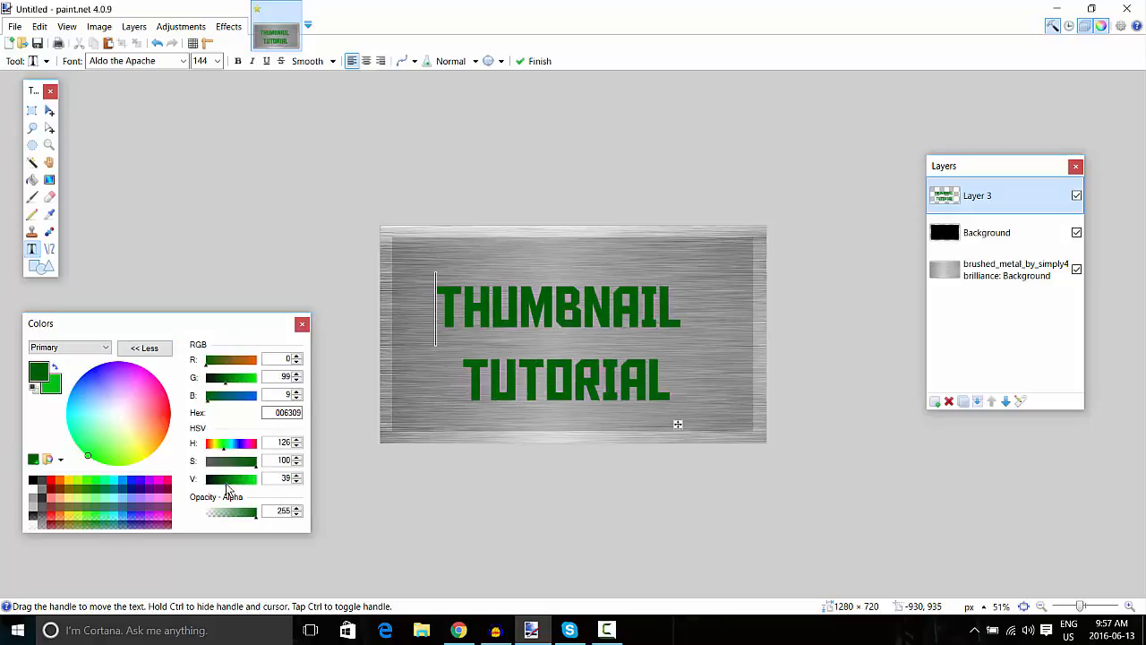
left_click(56, 368)
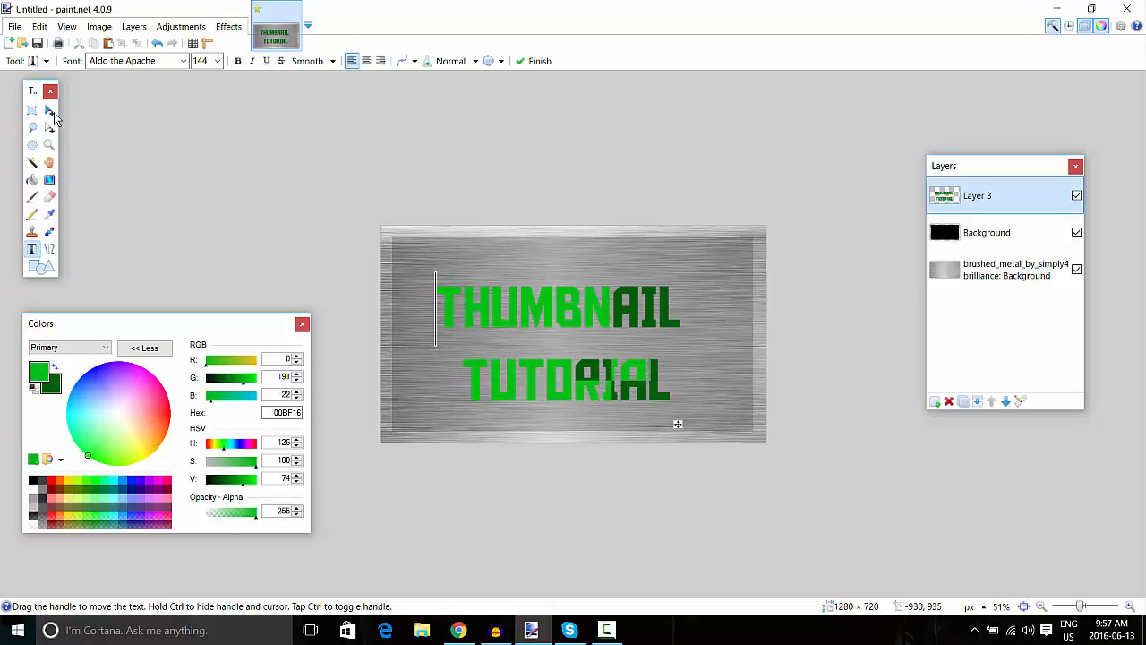
Select the lettering with the Magic Wand, fill it with a linear gradient from bright green above to dark green below, and clear the selection around it
left_click(31, 162)
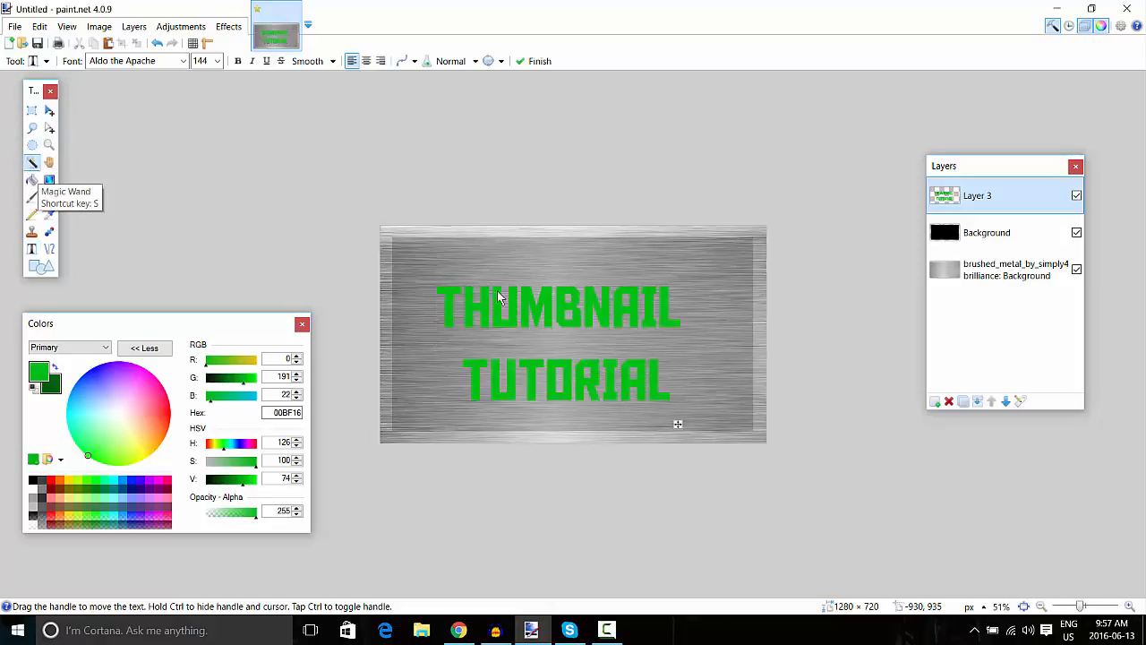
left_click(449, 310)
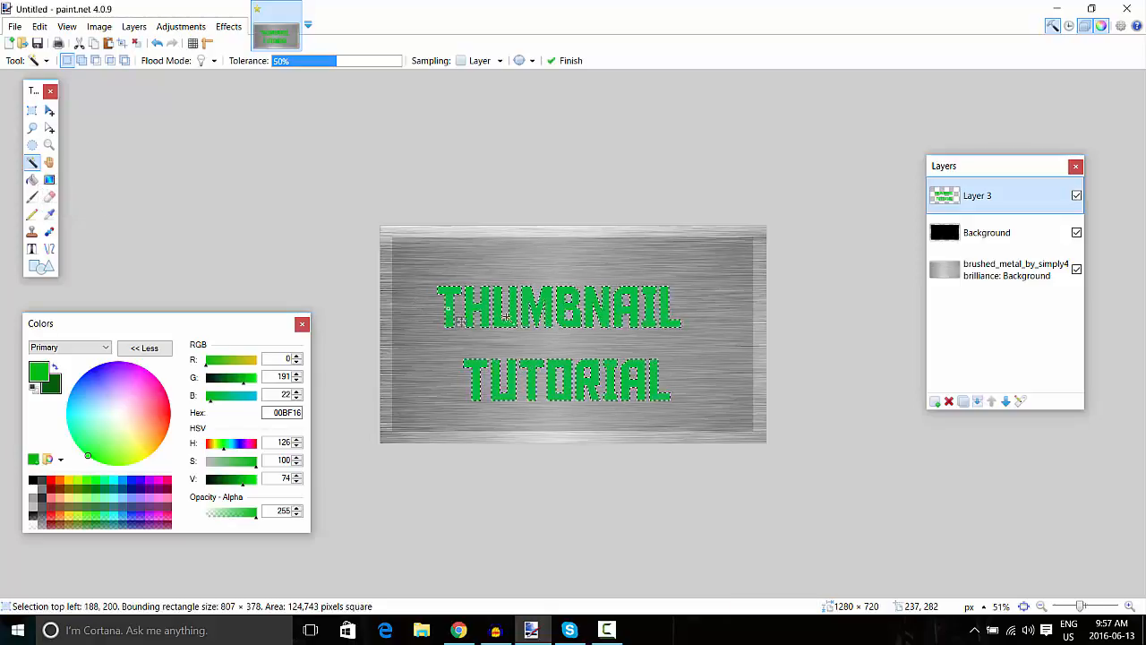
left_click(50, 180)
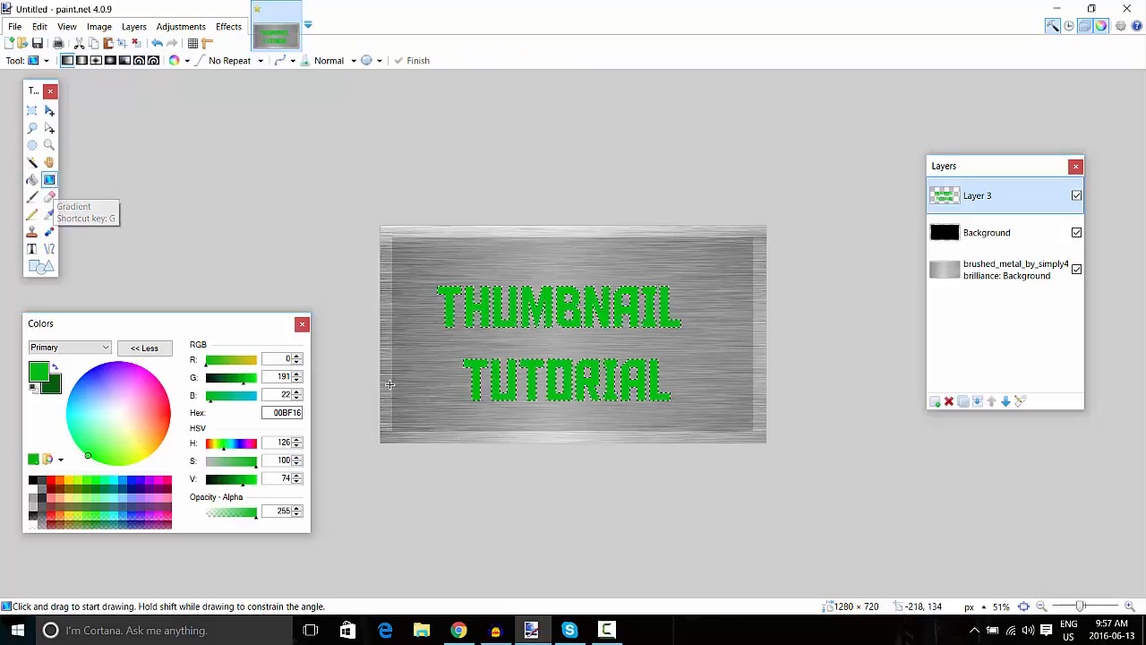
left_click_drag(608, 445, 548, 295)
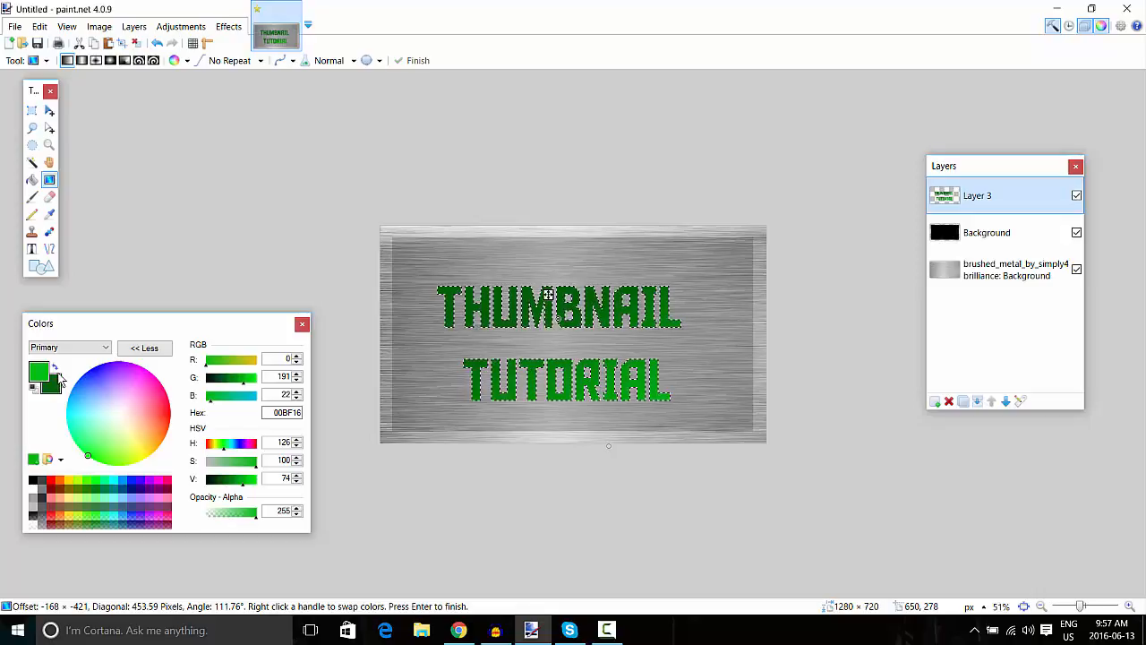
right_click(548, 296)
mouse_move(582, 422)
left_mouse_down()
mouse_move(562, 253)
mouse_move(512, 238)
mouse_move(538, 262)
left_mouse_up()
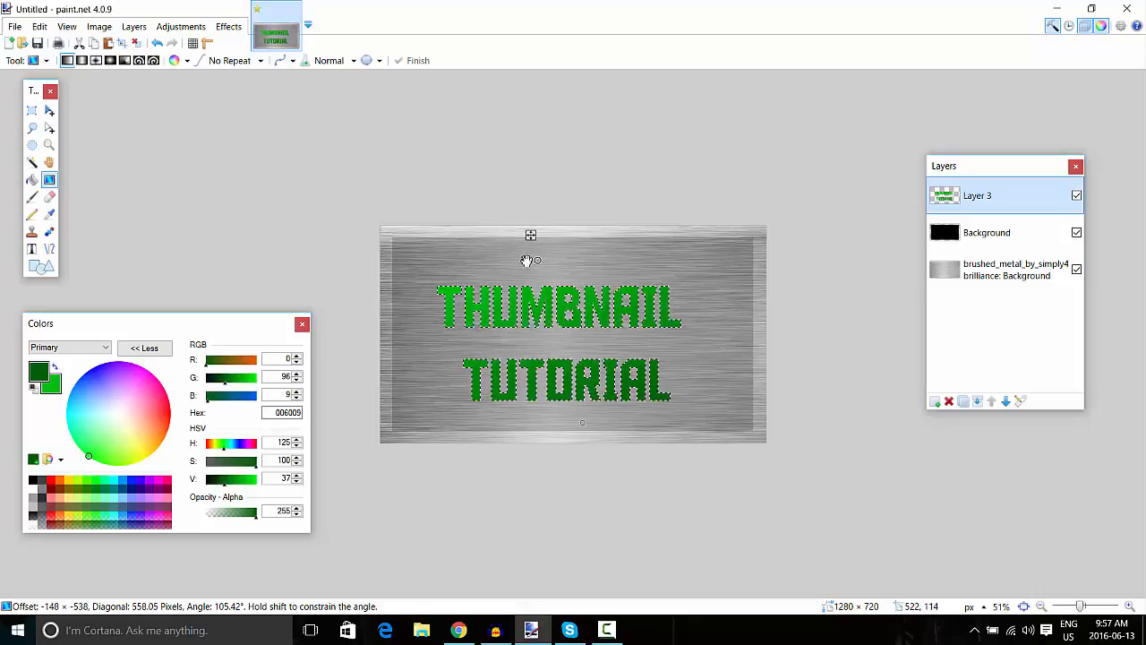
left_click(33, 128)
left_click(383, 266)
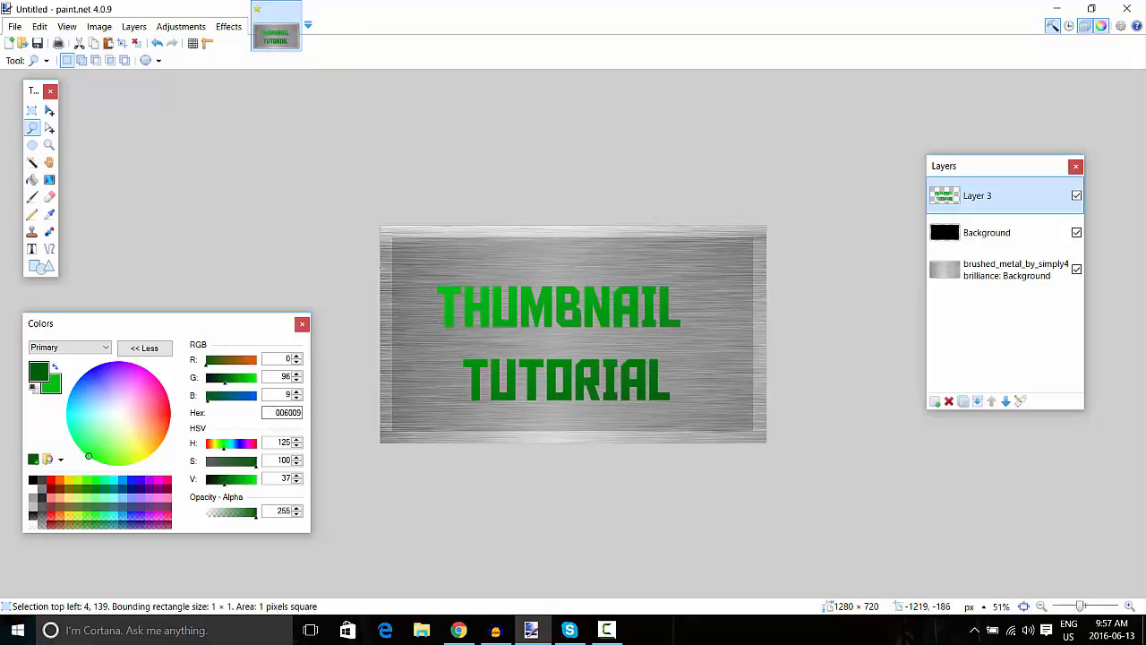
Try to center the text both horizontally and vertically on the canvas with the Object Align effect
left_click(235, 30)
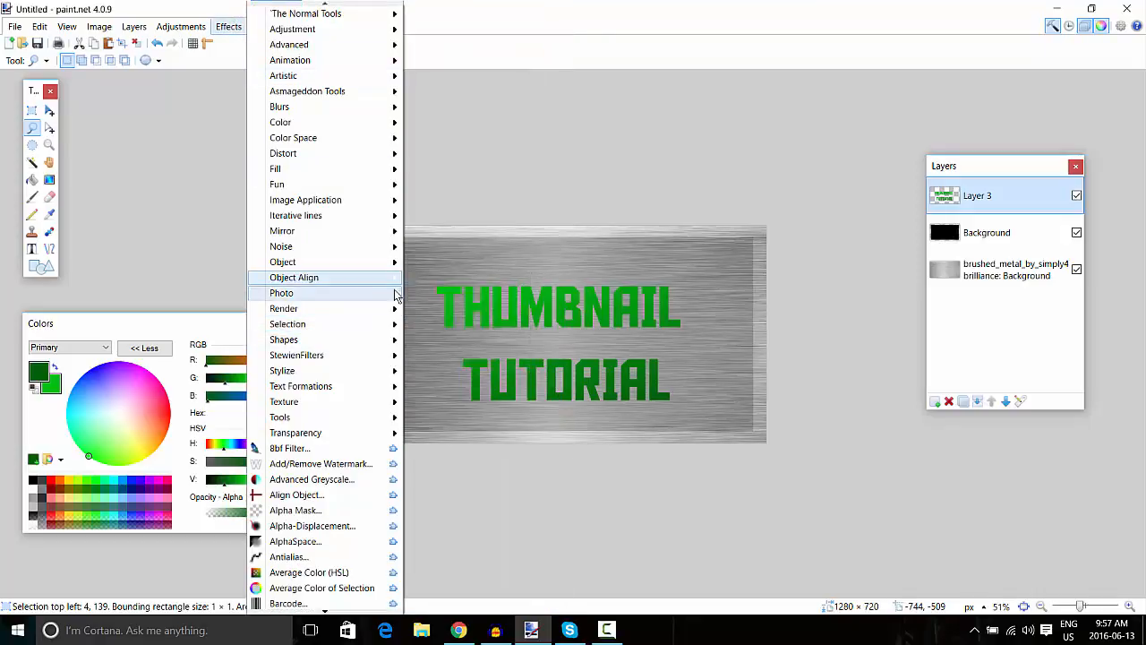
mouse_move(363, 280)
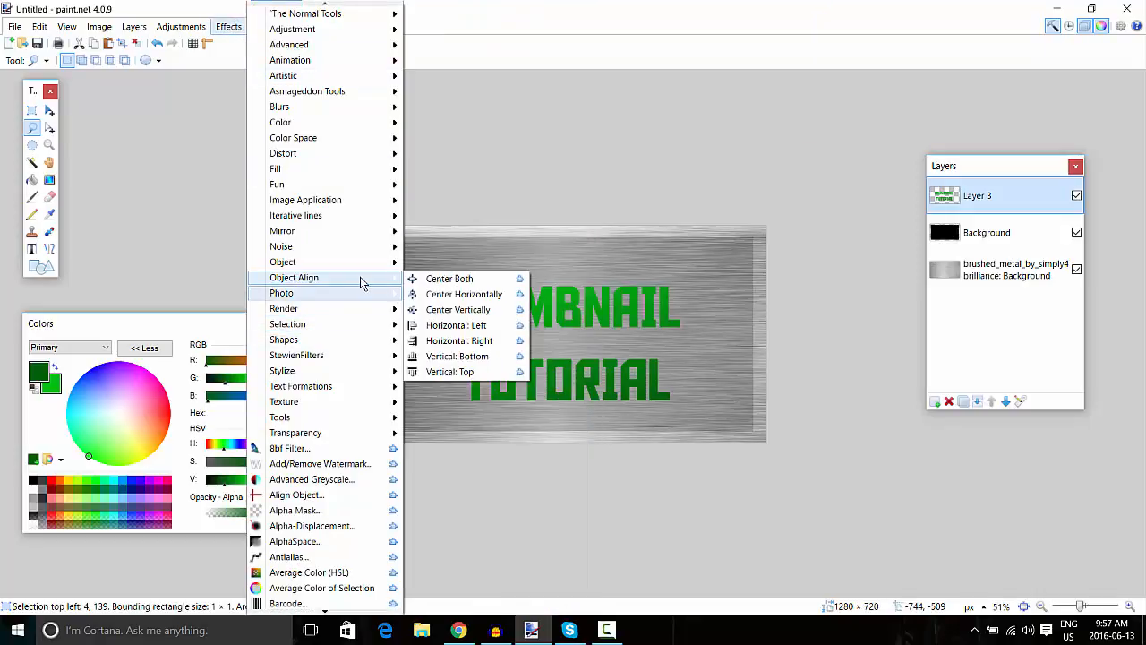
left_click(451, 278)
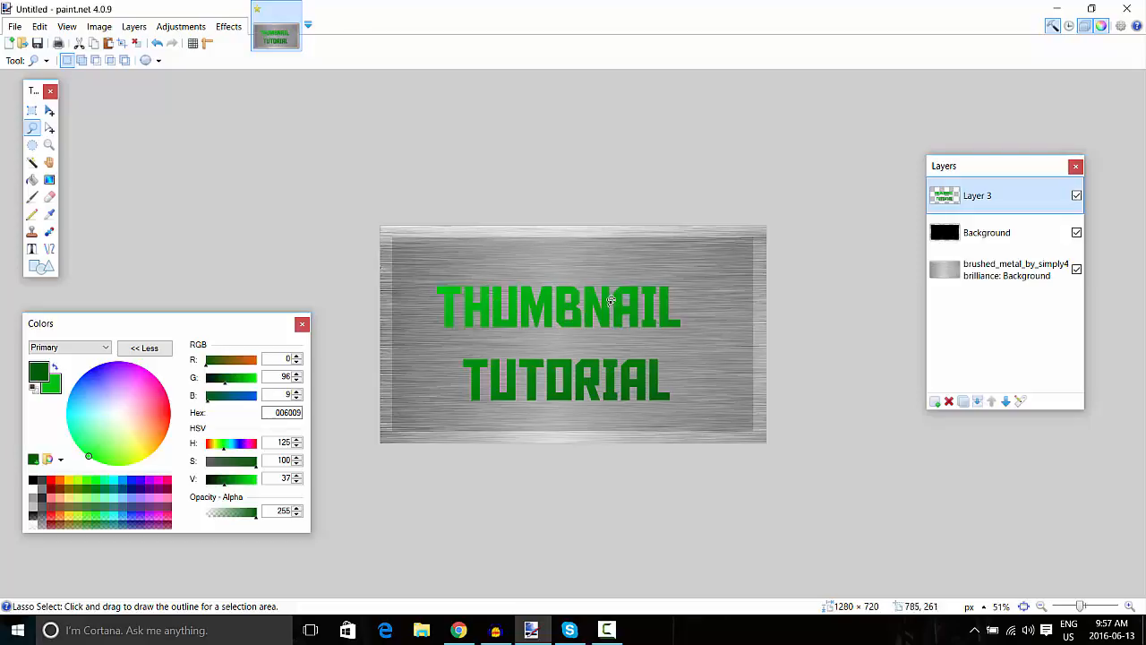
Select the word THUMBNAIL with a rectangular selection and move it slightly right and up within the inset panel
left_click(49, 111)
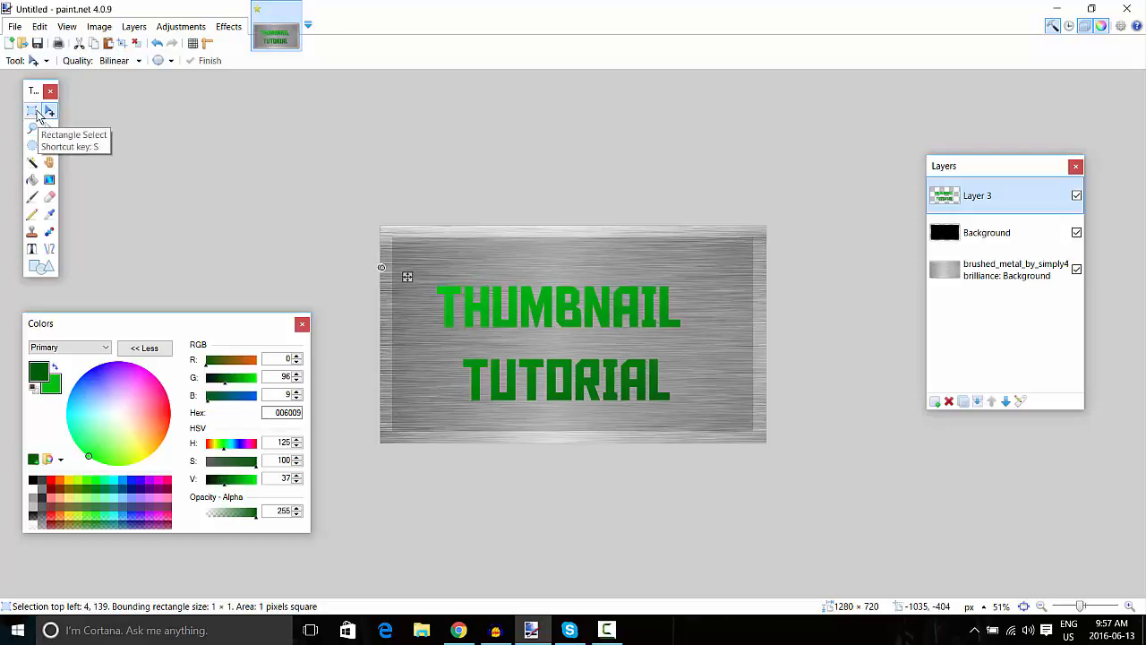
left_click(33, 110)
left_click_drag(414, 336, 706, 280)
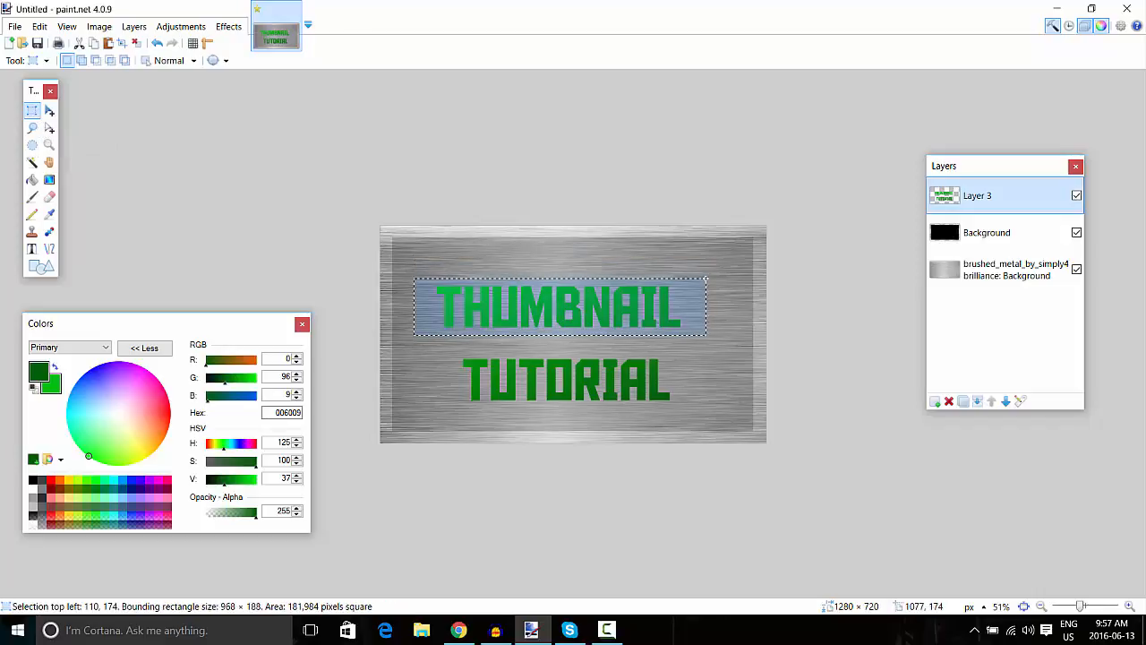
left_click(49, 110)
left_click_drag(596, 314, 616, 313)
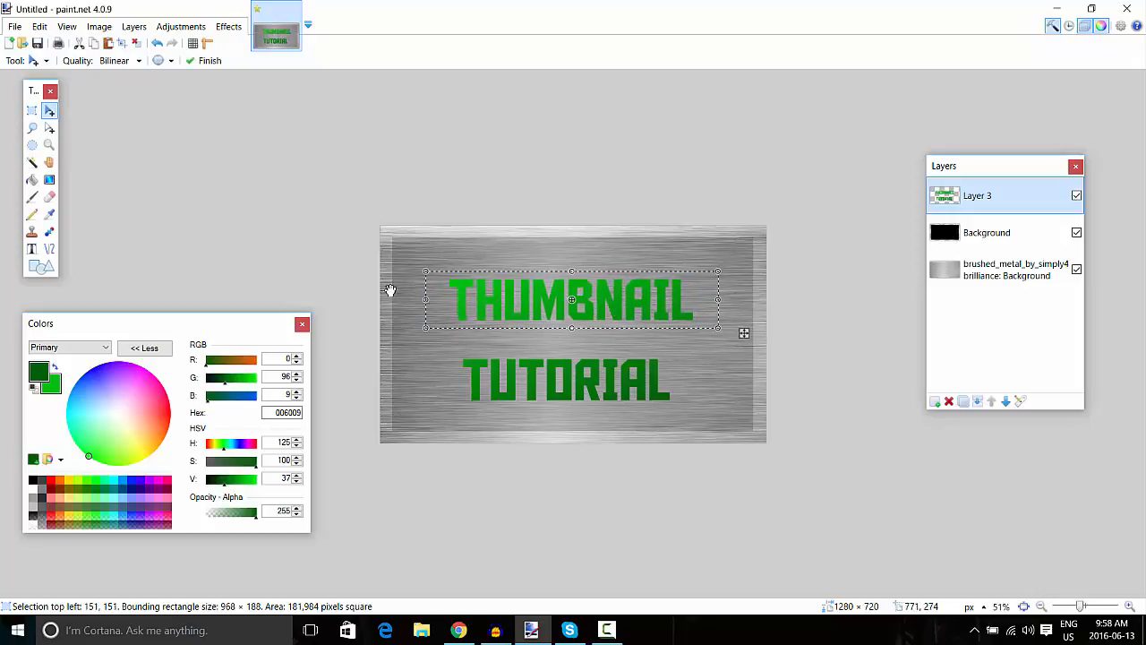
left_click(33, 128)
Select the word TUTORIAL and move it up and slightly right so it sits close beneath THUMBNAIL, keeping its original size
left_click(32, 110)
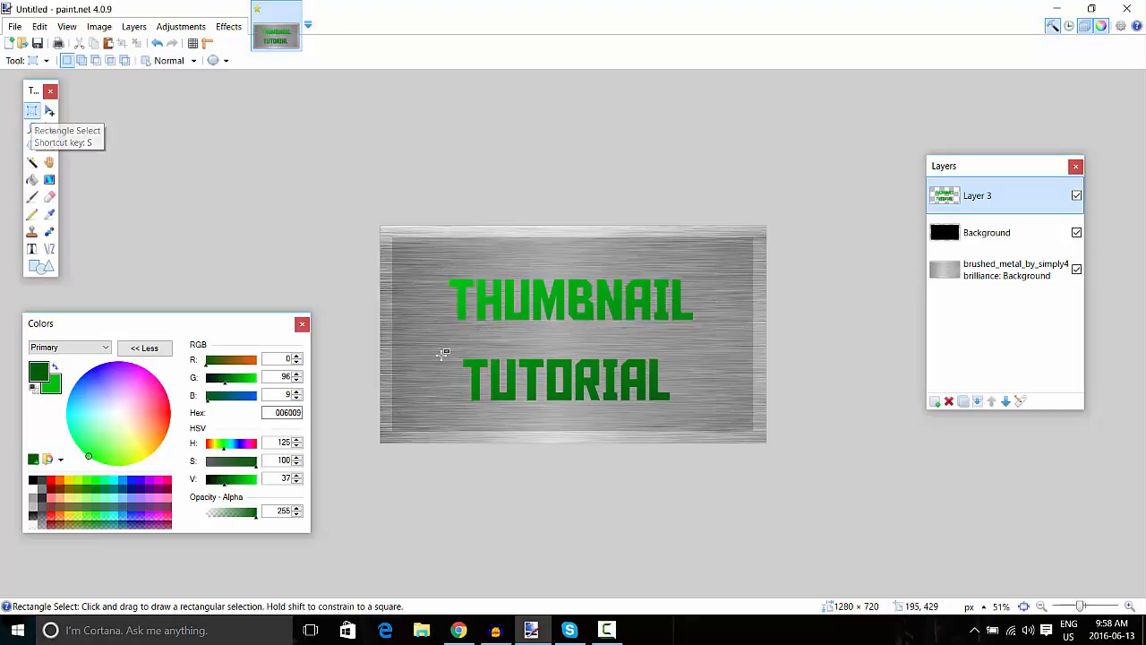
mouse_move(455, 353)
left_mouse_down()
mouse_move(656, 441)
mouse_move(673, 405)
mouse_move(701, 402)
mouse_move(706, 381)
left_mouse_up()
left_click(49, 110)
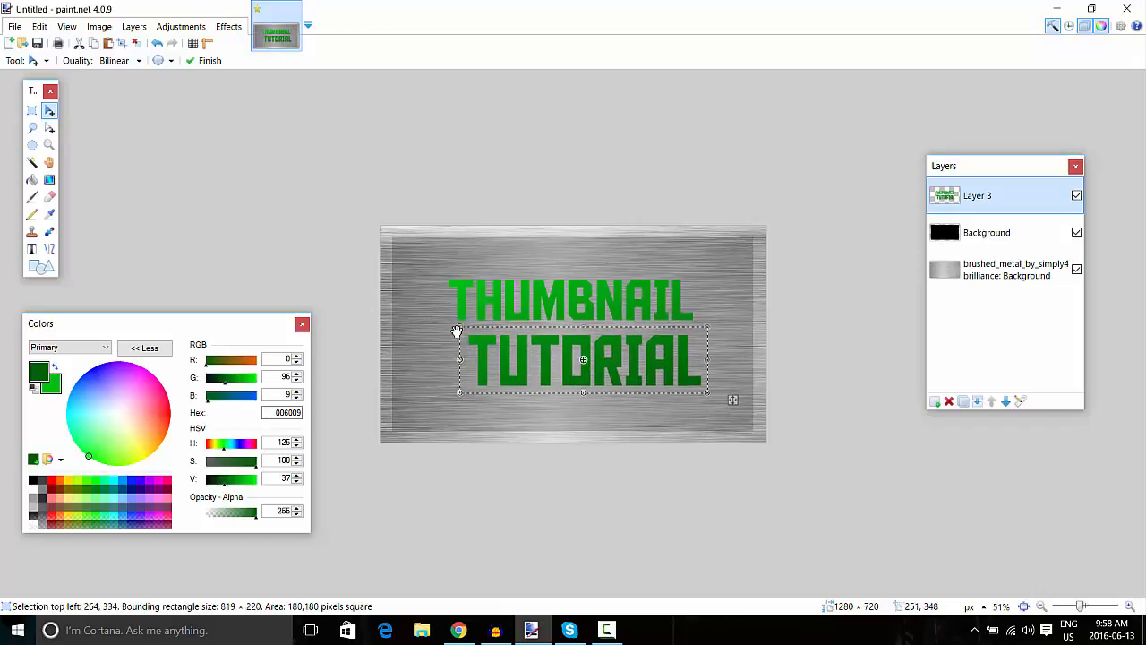
mouse_move(456, 330)
left_mouse_down()
mouse_move(444, 323)
mouse_move(473, 343)
left_mouse_up()
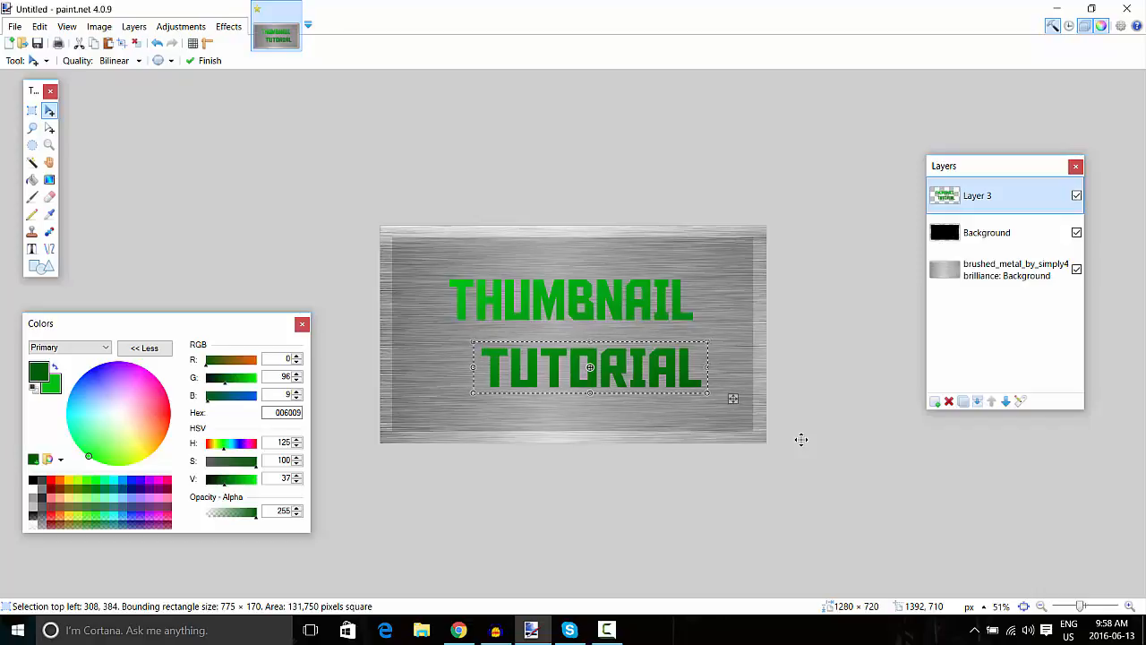
key("ctrl+z")
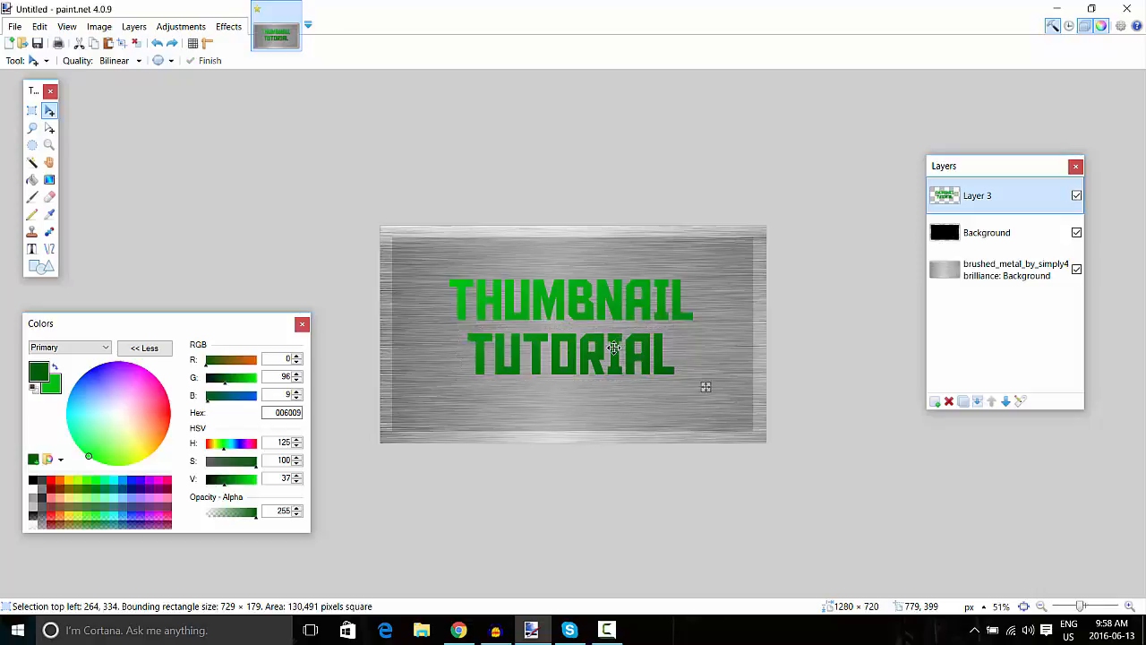
left_click_drag(613, 347, 618, 341)
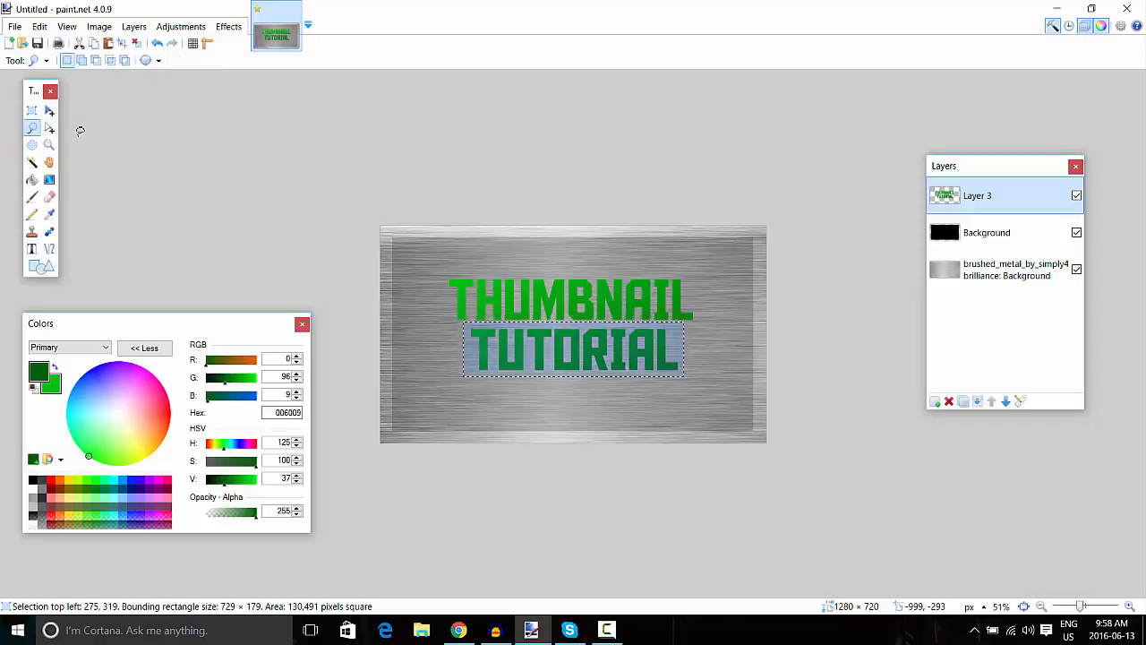
left_click(208, 155)
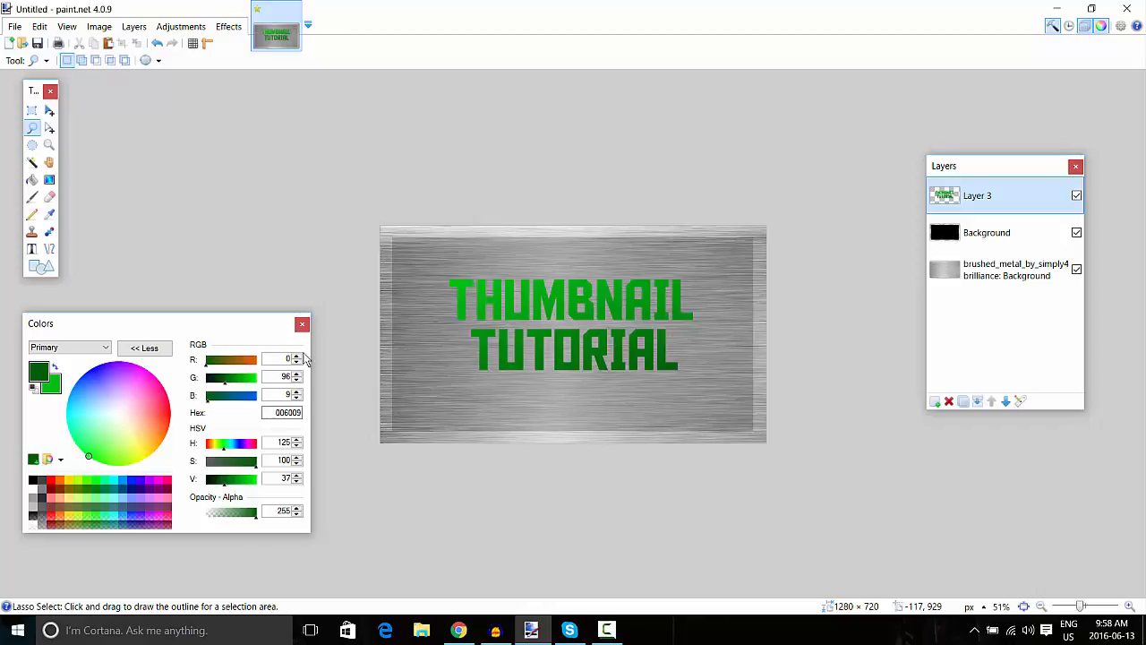
Select a strip across the lower part of TUTORIAL and nudge it about 9 px to the right
left_click(34, 111)
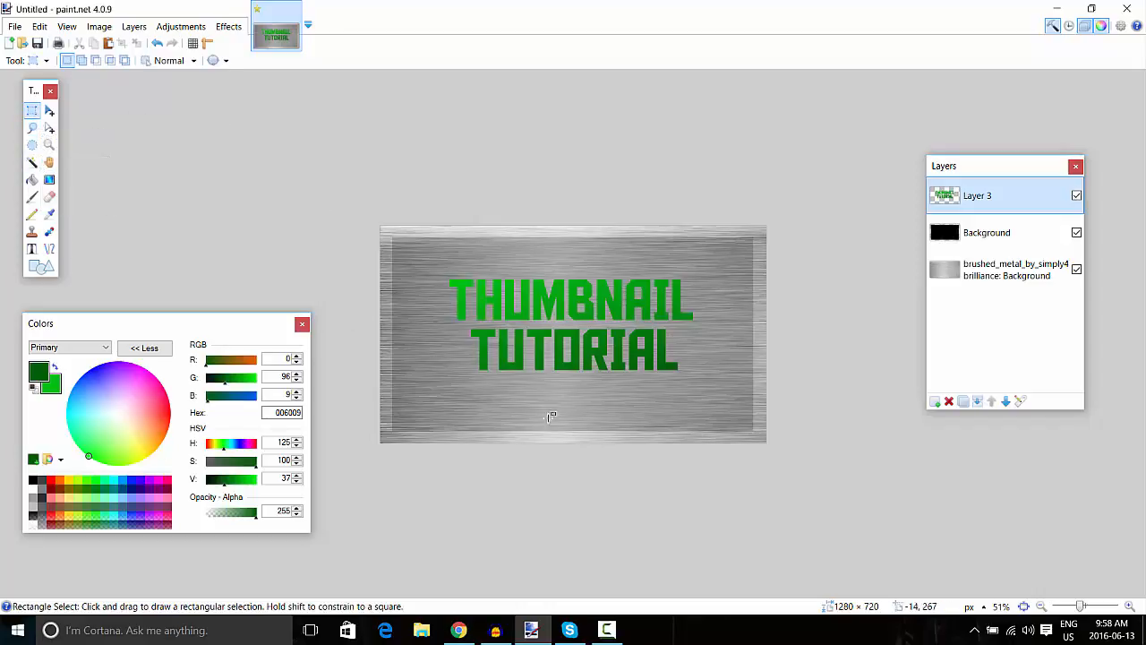
left_click_drag(448, 352, 702, 377)
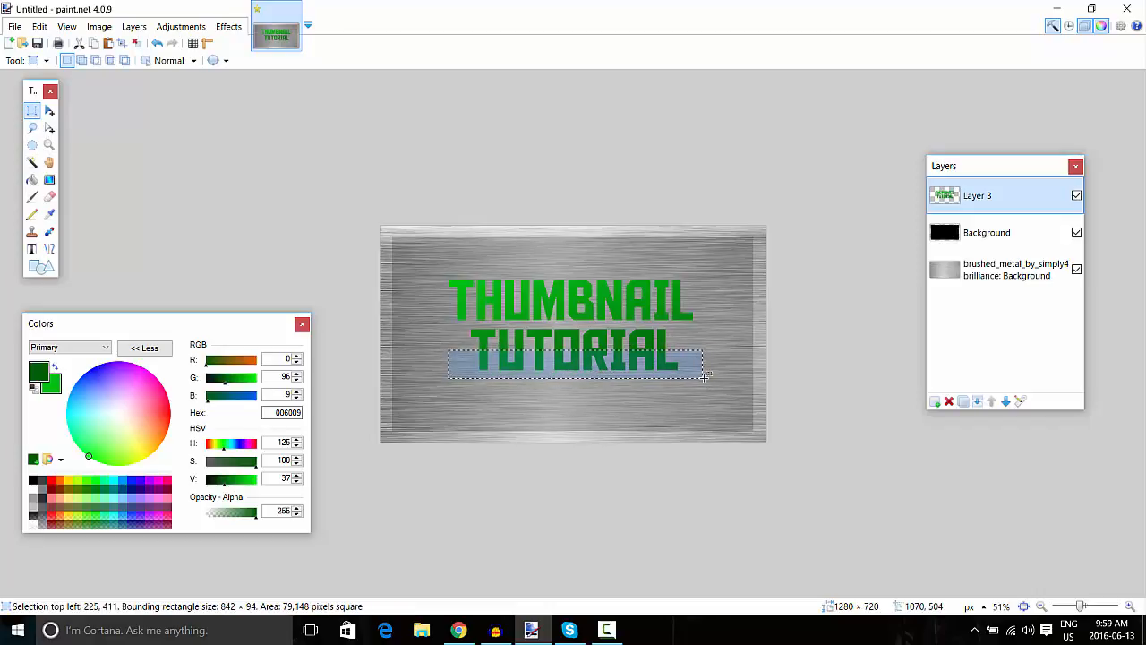
left_click(49, 110)
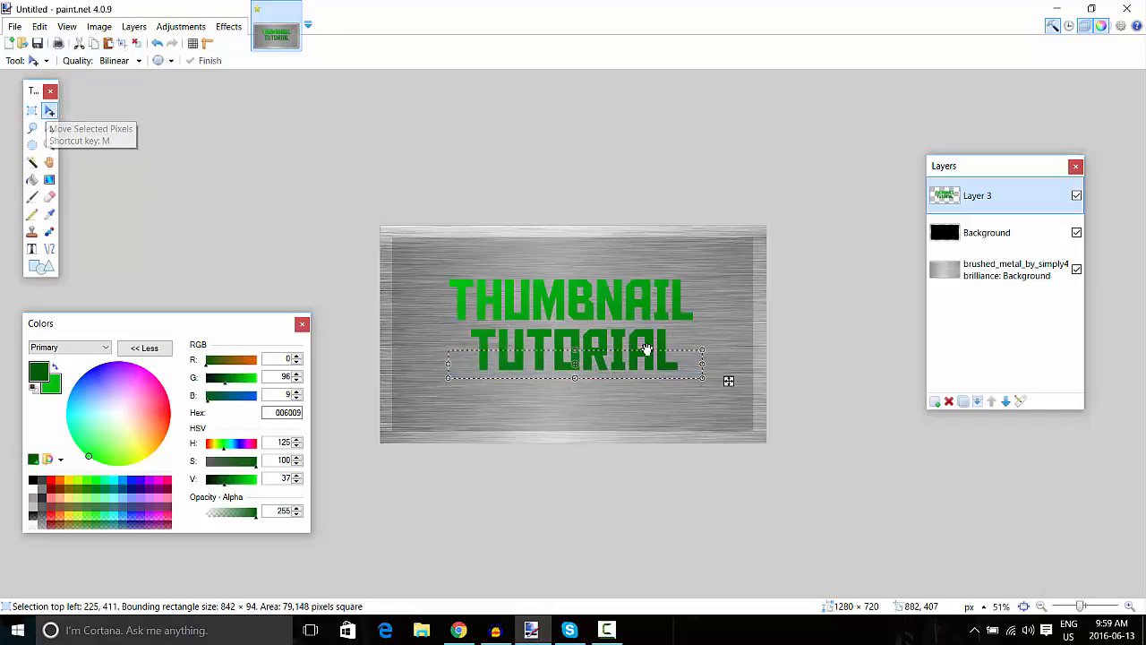
left_click_drag(641, 353, 647, 356)
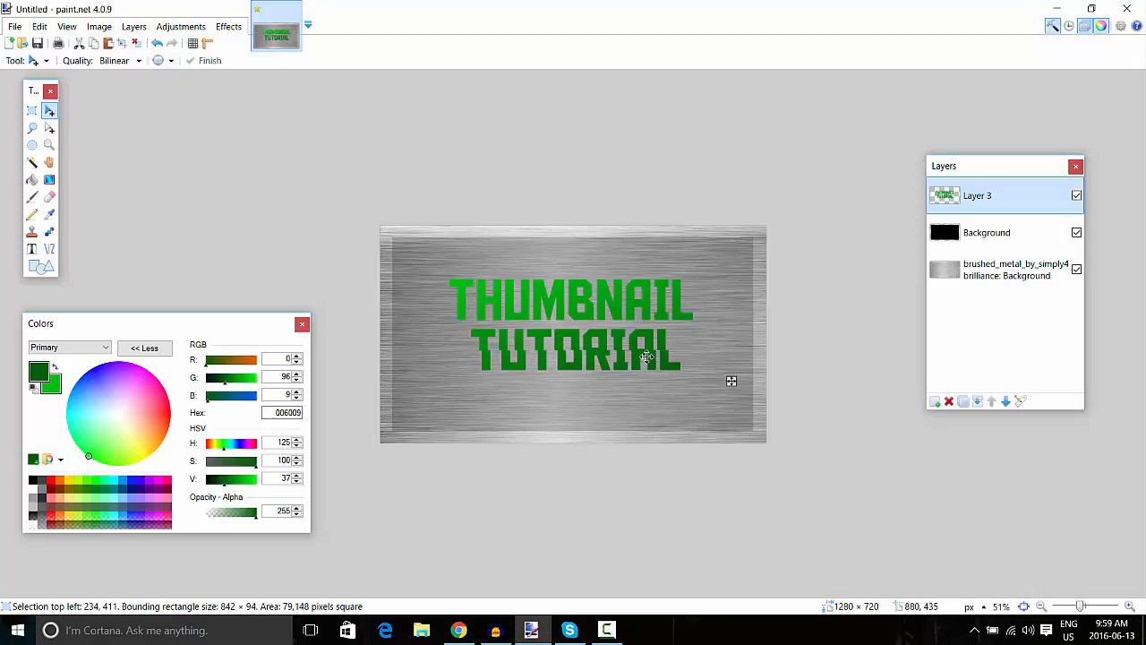
left_click(31, 125)
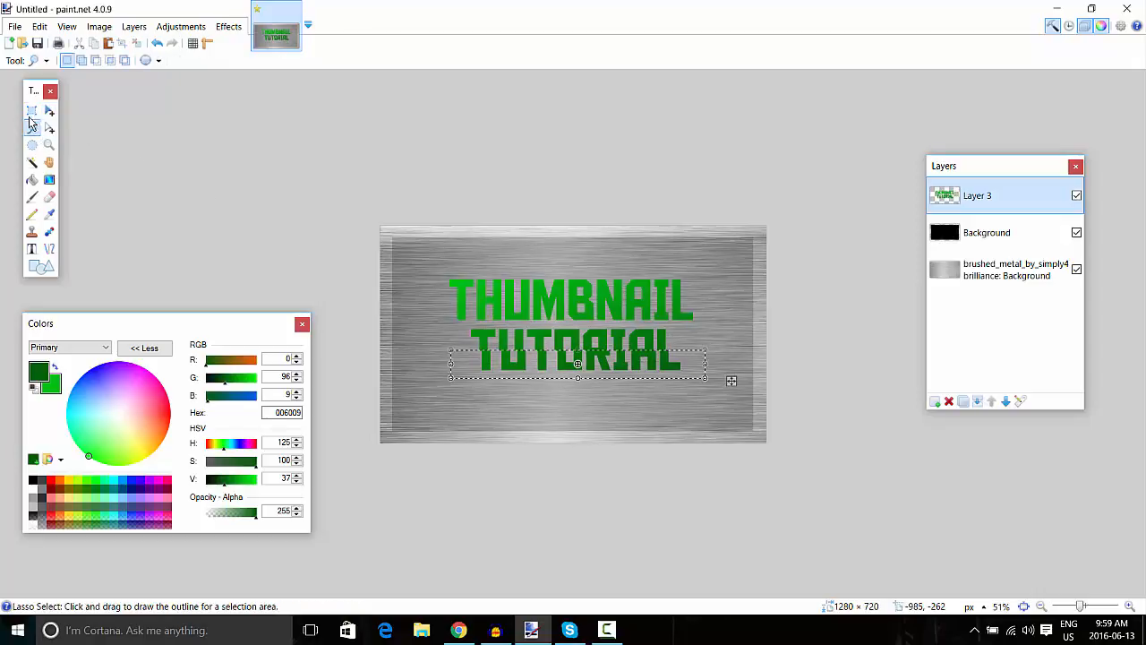
Select a strip across the lower part of THUMBNAIL, nudge it about 4 px left and 2 px up, and clear the selection
left_click(31, 110)
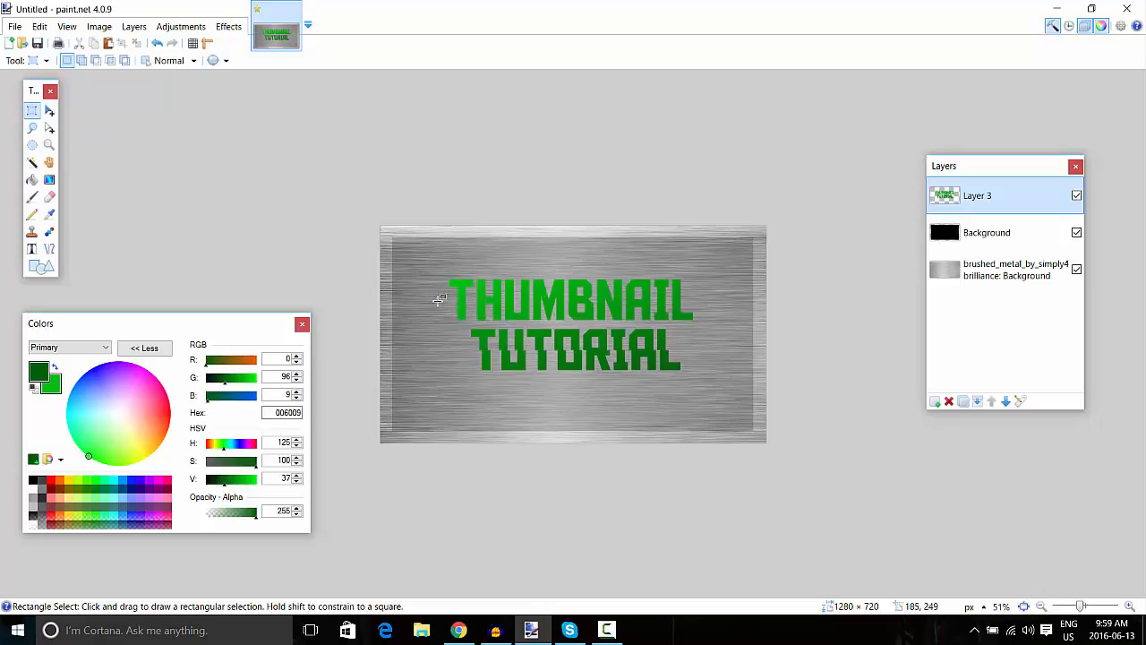
left_click_drag(438, 299, 698, 321)
left_click(49, 111)
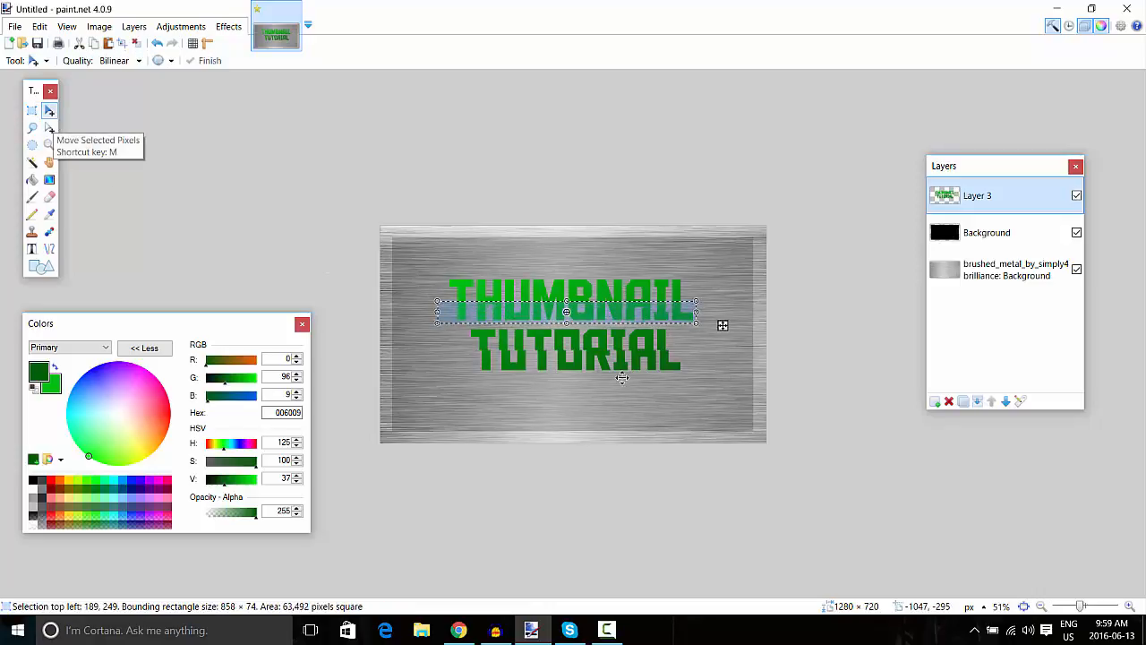
mouse_move(624, 314)
left_mouse_down()
mouse_move(636, 311)
mouse_move(623, 315)
left_mouse_up()
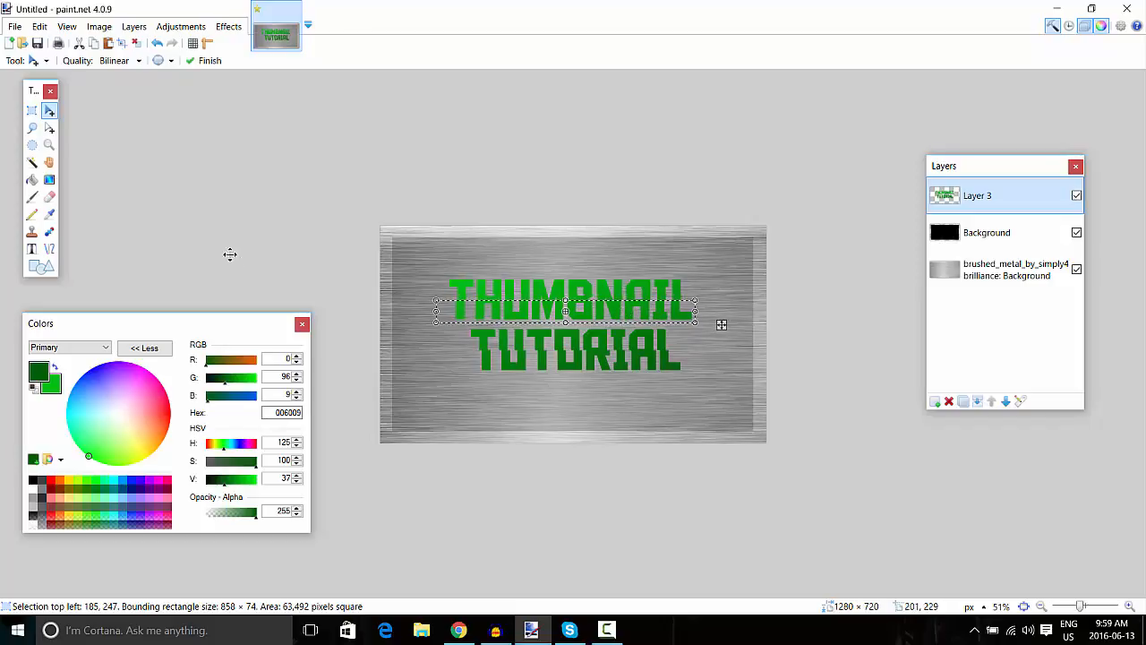
left_click(32, 128)
key("ctrl+d")
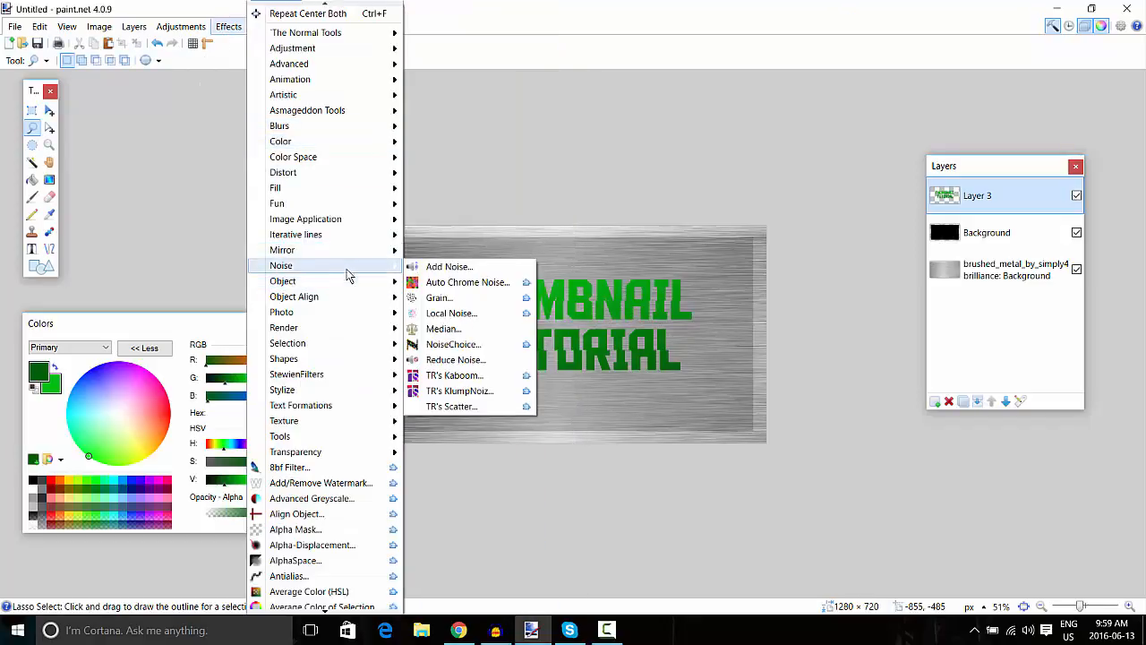
Apply a black Drop Shadow to the lettering with widening radius 18 and blur radius 19, keeping the original image
mouse_move(383, 283)
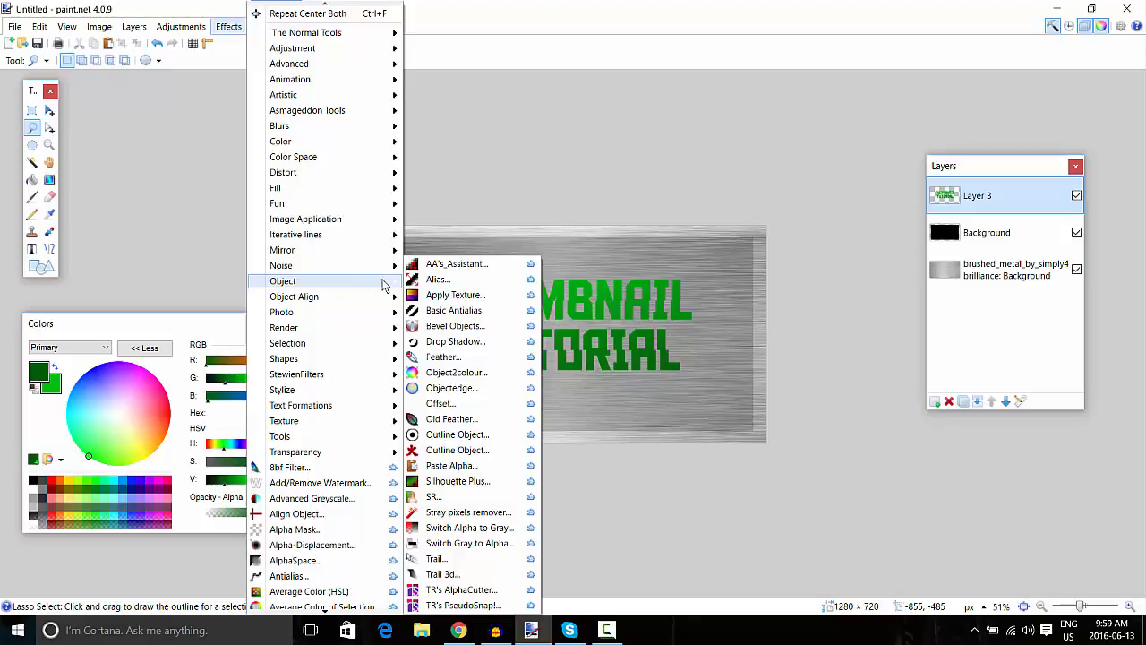
left_click(464, 339)
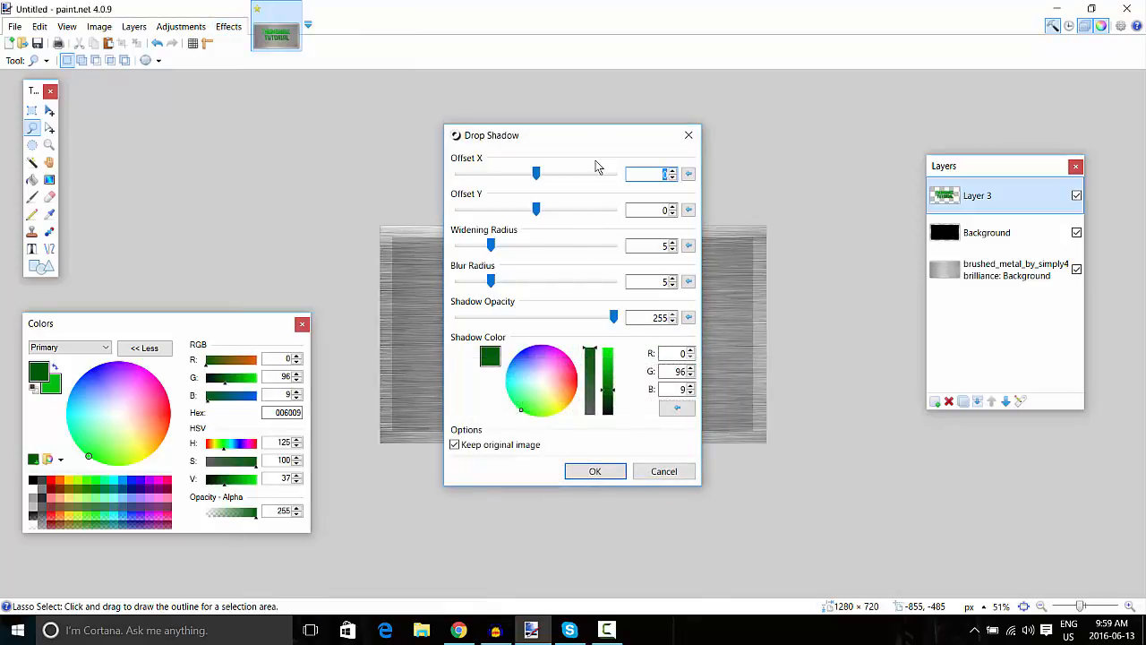
left_click(609, 416)
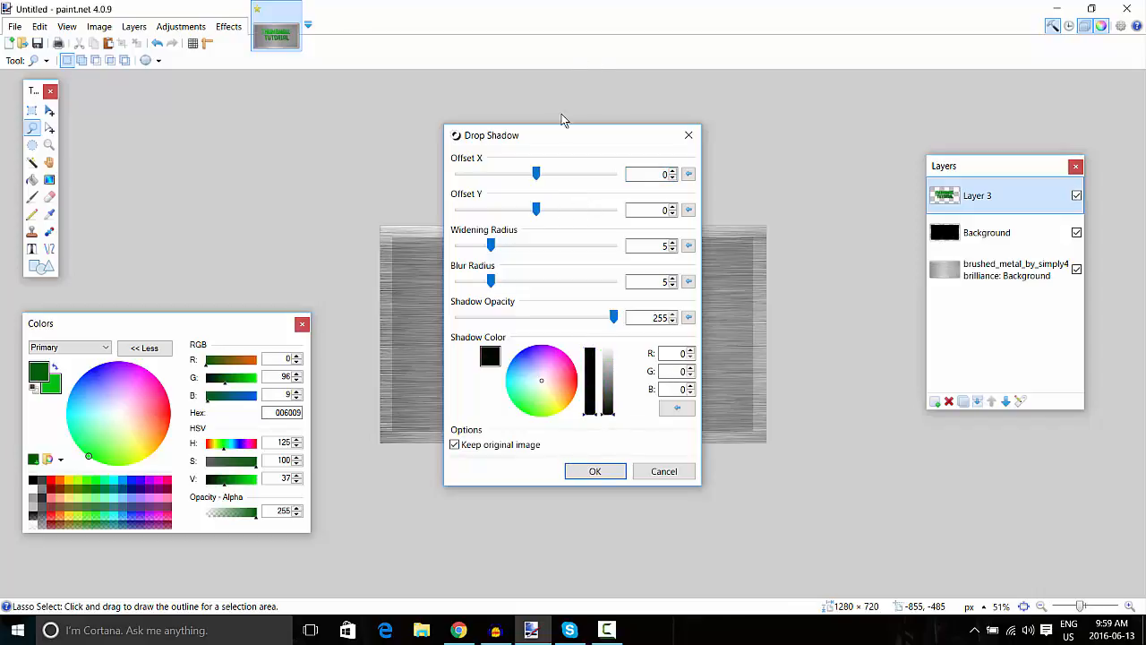
left_click_drag(564, 119, 922, 122)
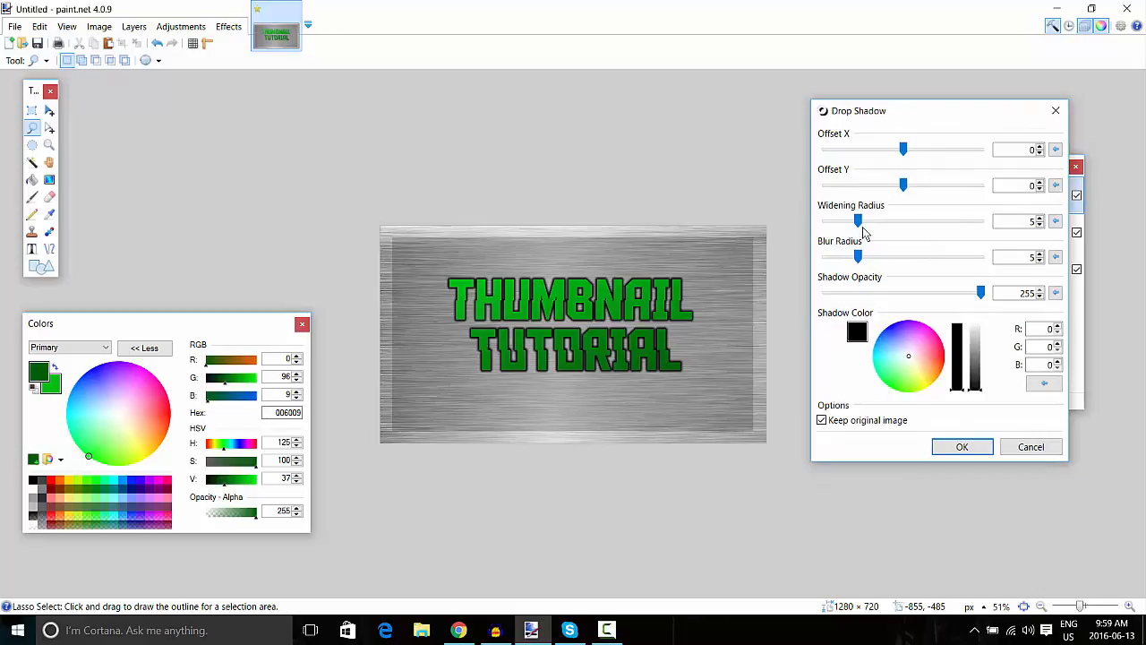
left_click_drag(864, 231, 905, 229)
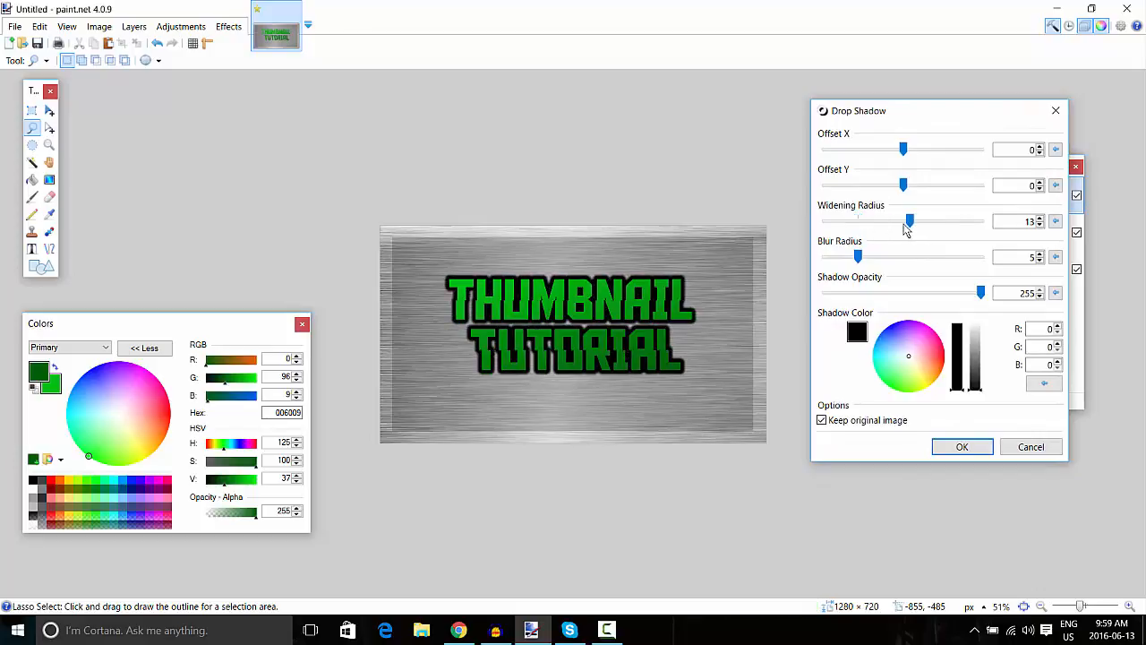
left_click_drag(860, 264, 1004, 250)
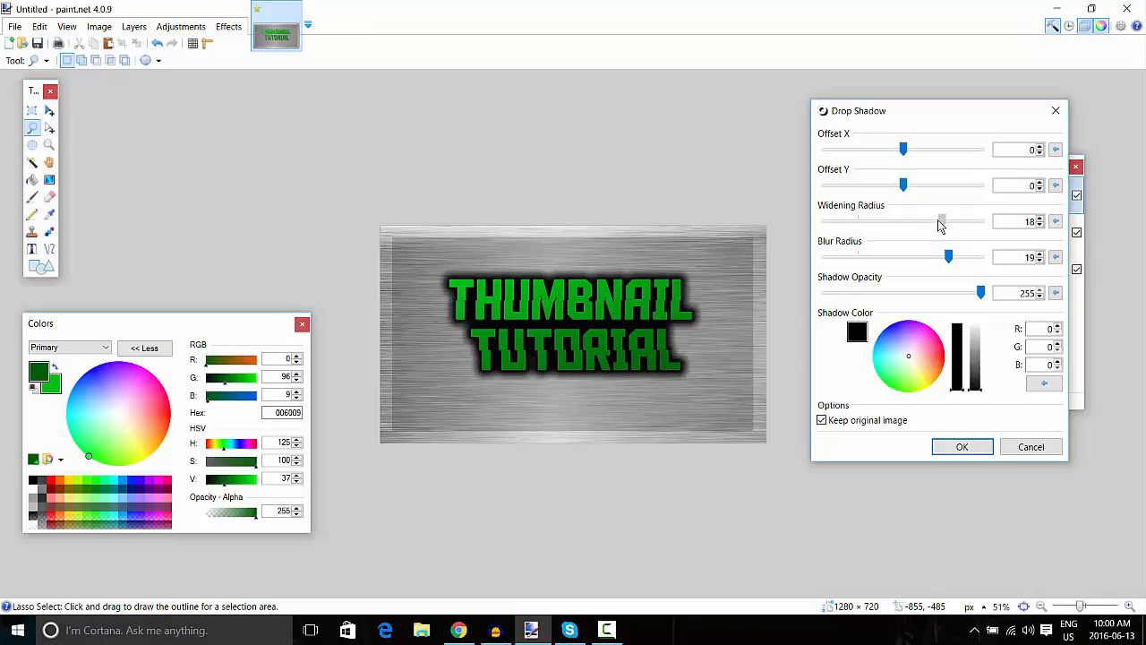
left_click(962, 447)
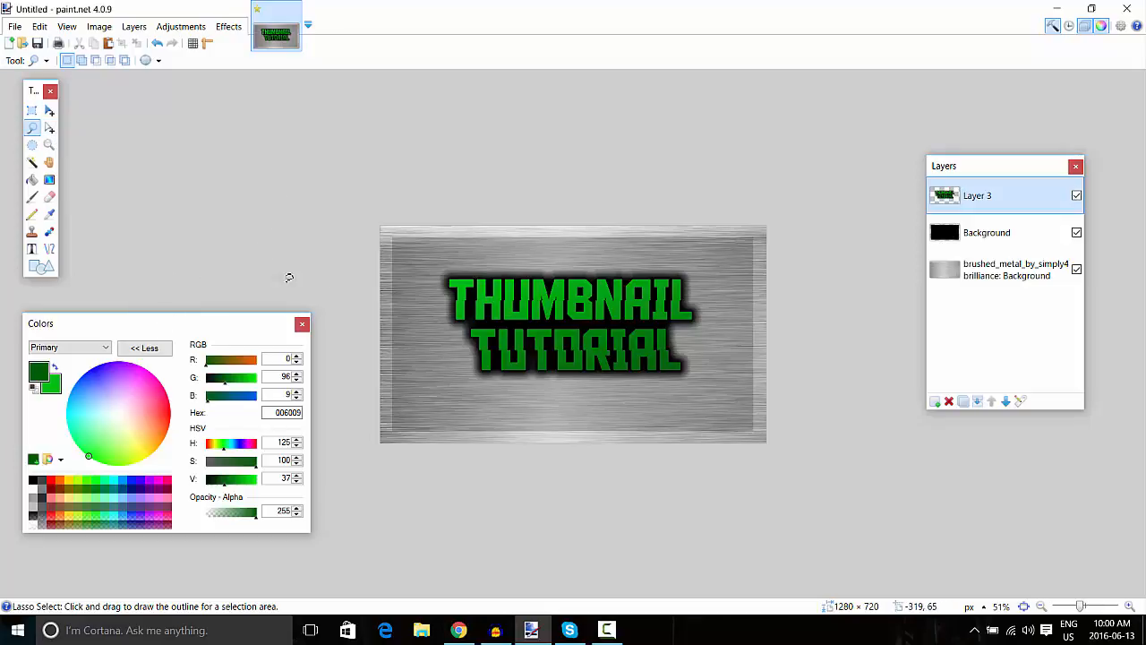
Add the YouTube-Thumbnail image from the VIDEO Stuff folder to the composition as a new layer
left_click(422, 630)
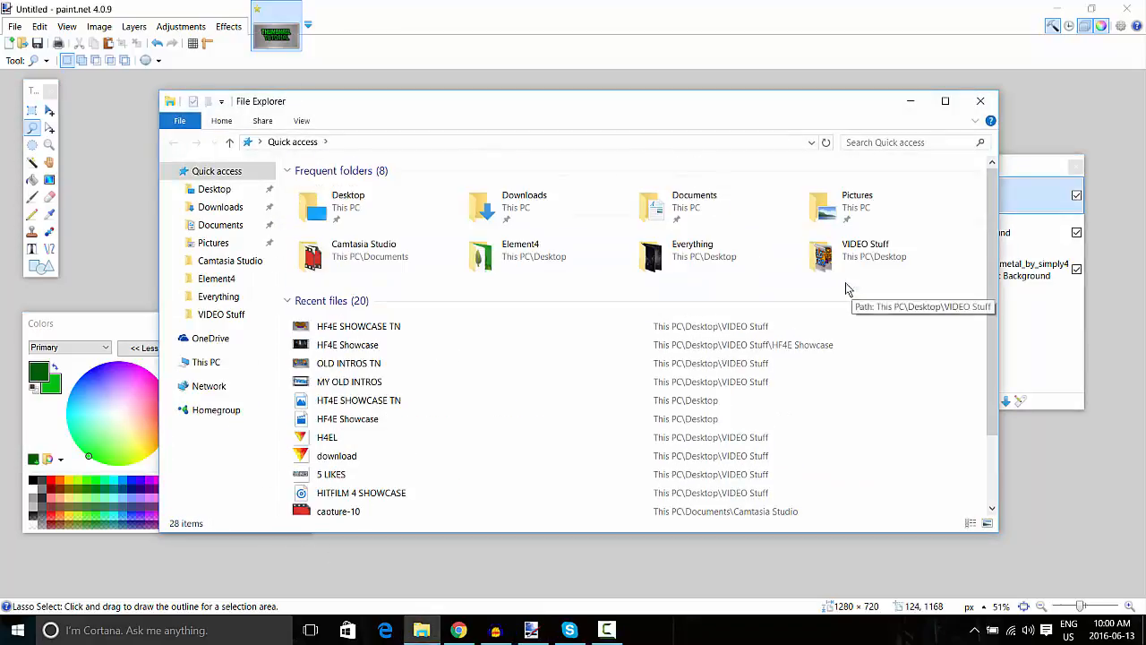
left_click(866, 241)
double_click(867, 243)
scroll(824, 330, "down", 3)
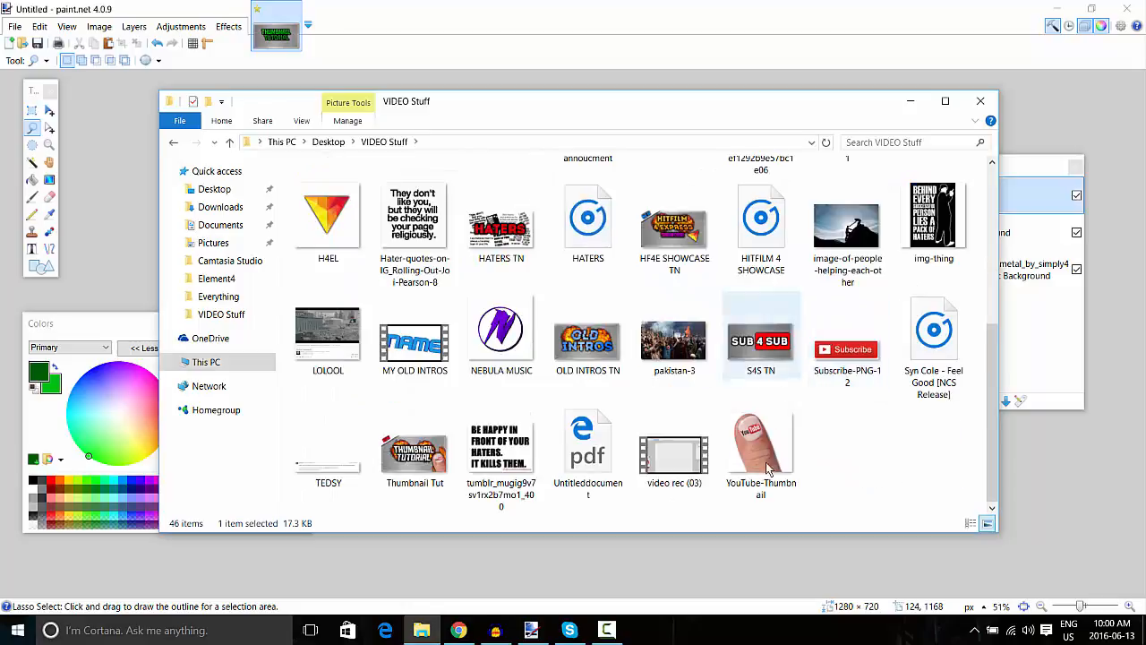
left_click(752, 458)
mouse_move(752, 459)
left_mouse_down()
mouse_move(1072, 528)
mouse_move(812, 366)
mouse_move(515, 485)
left_mouse_up()
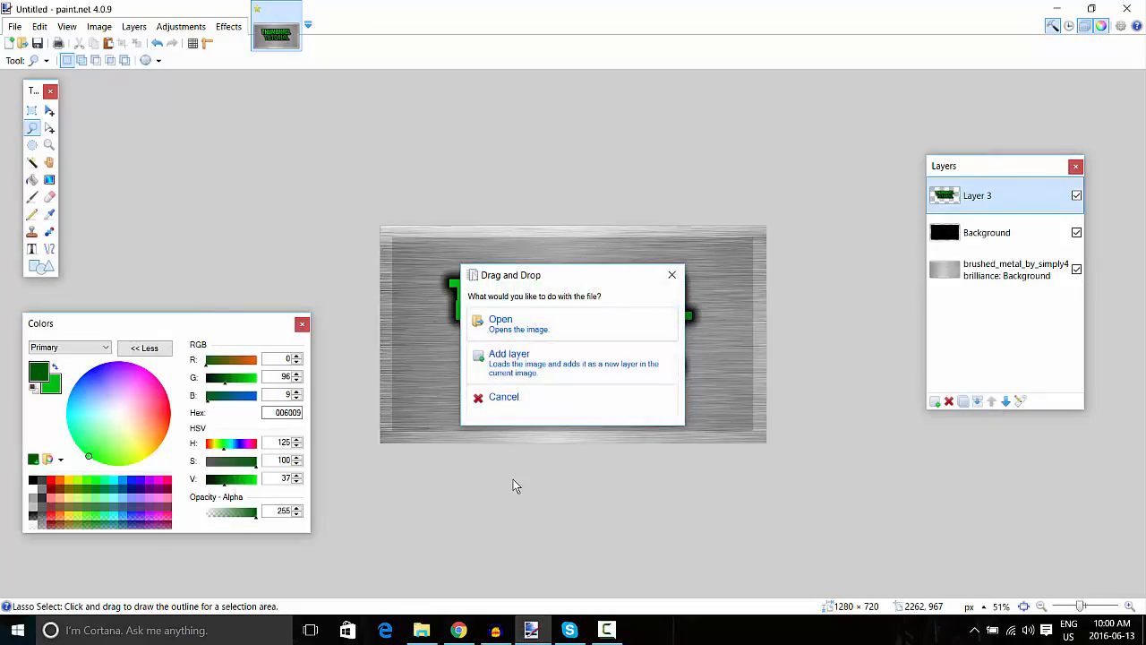
left_click(566, 363)
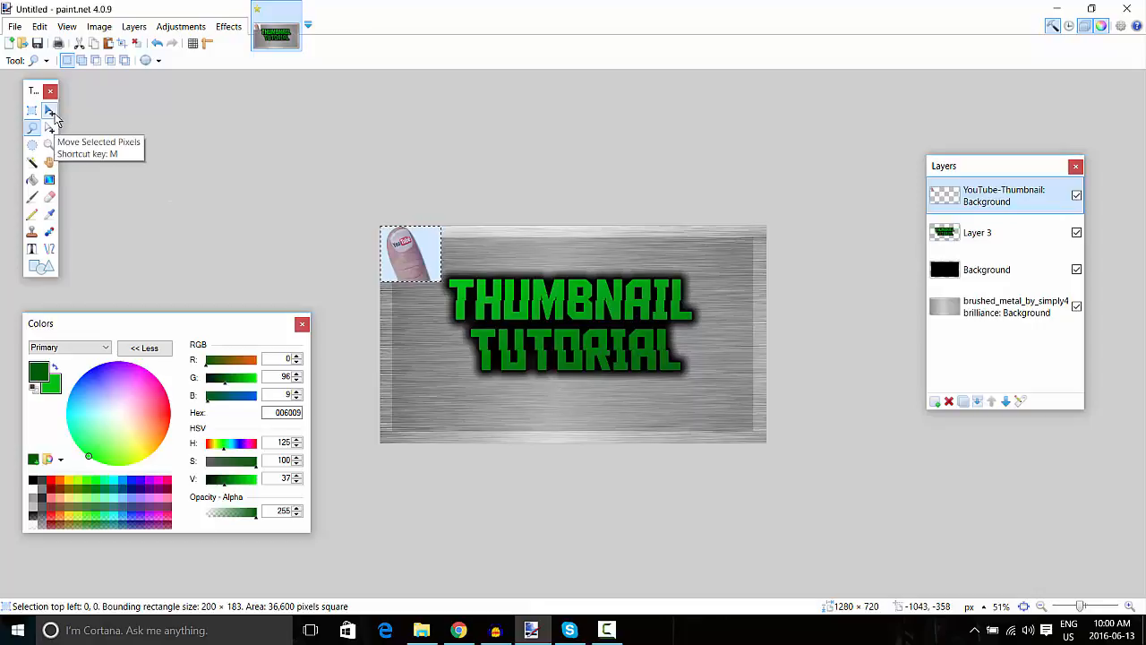
Enlarge the YouTube thumb image to about 346 × 305 px and place it in the lower-left area of the canvas
key("m")
left_click_drag(428, 263, 759, 428)
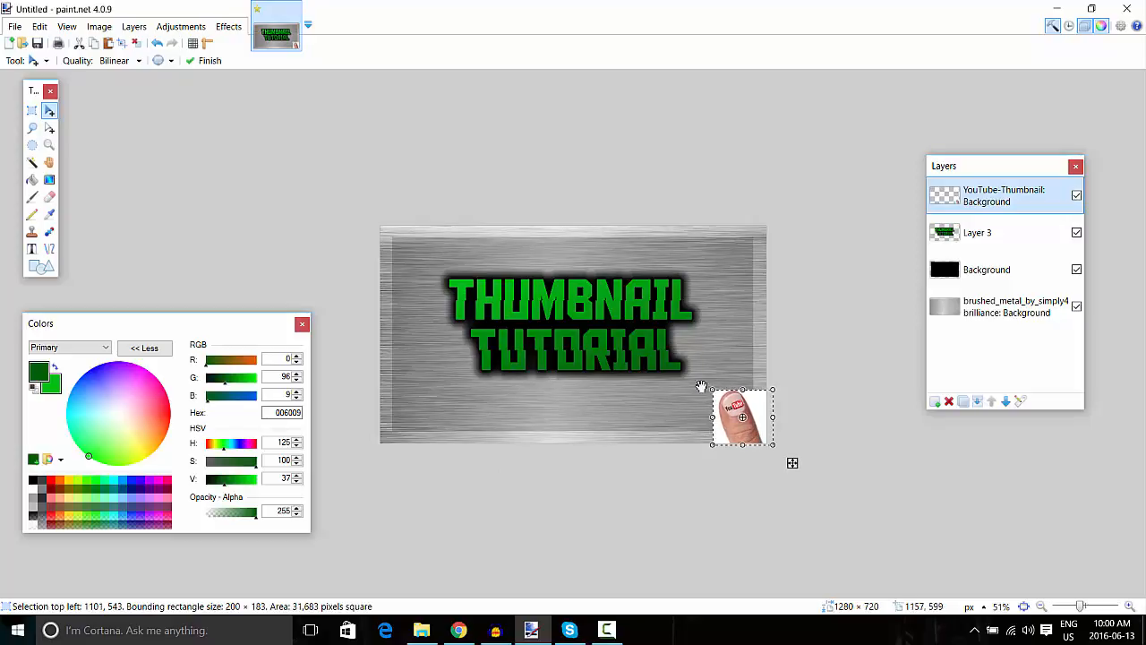
left_click_drag(713, 389, 669, 354)
left_click_drag(707, 410, 495, 398)
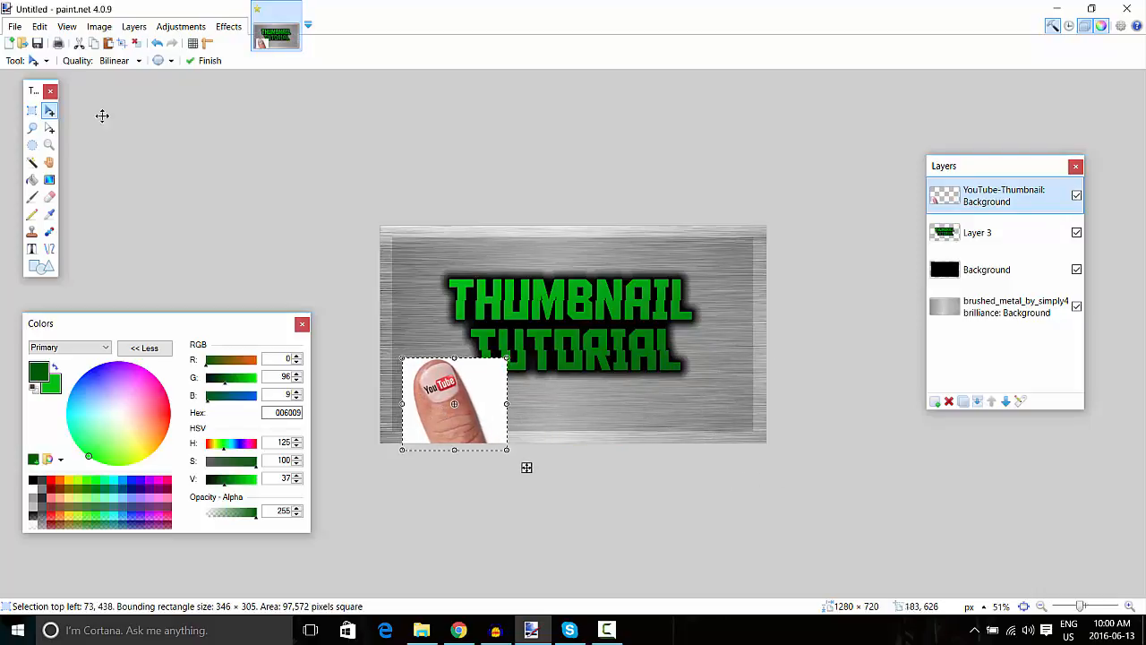
Select the white background around the thumb with the Magic Wand at 50% tolerance, delete it and clear the selection
left_click(31, 162)
left_click(475, 394)
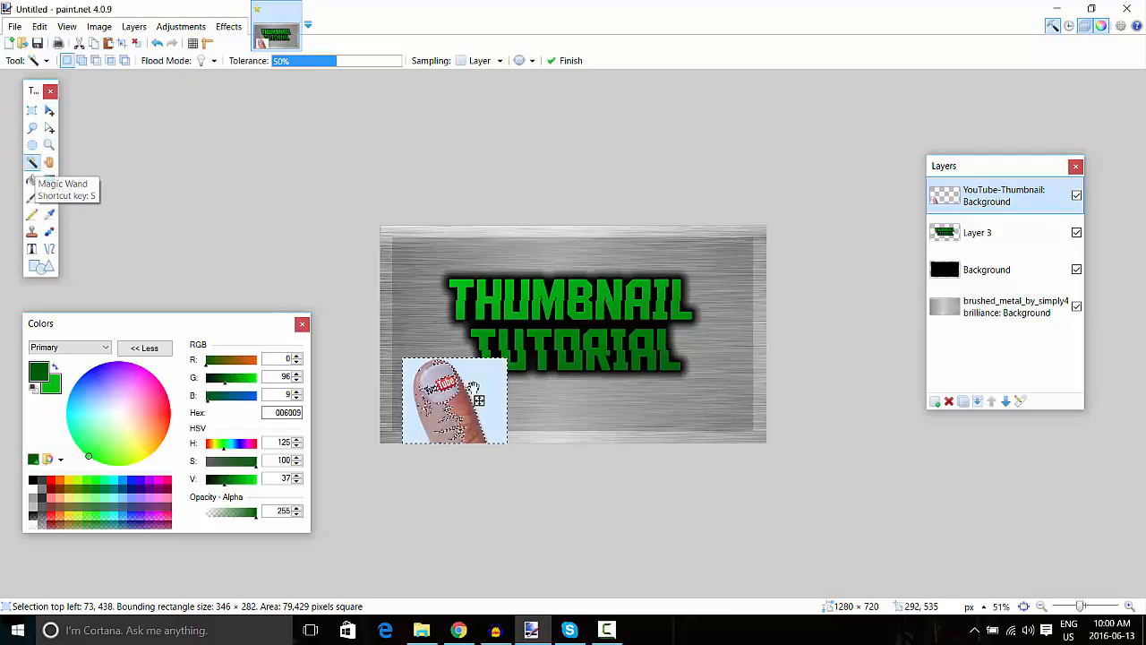
key("Delete")
key("ctrl+d")
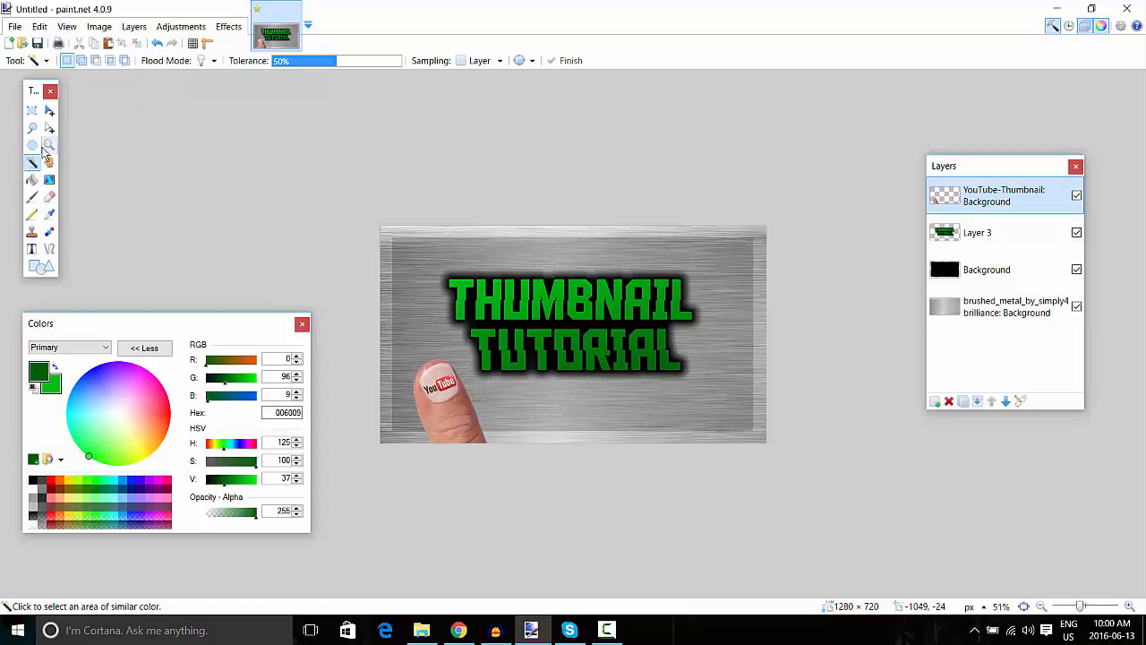
Move the cut-out YouTube thumb to the lower-right corner of the canvas
left_click(49, 109)
left_click_drag(530, 422, 750, 420)
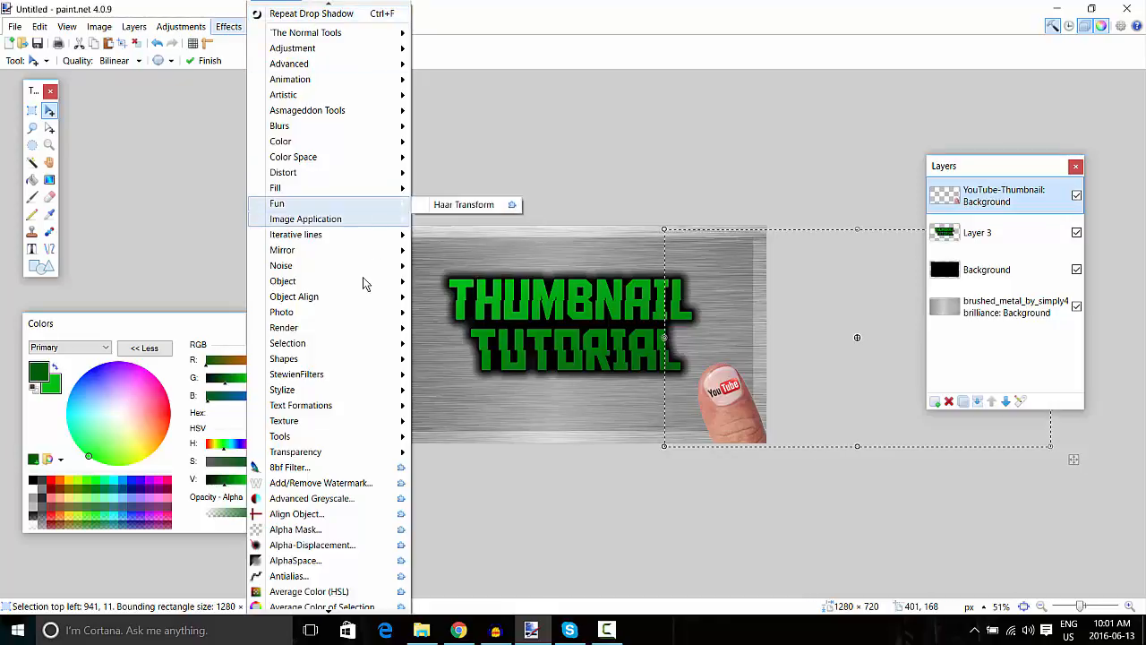
mouse_move(375, 297)
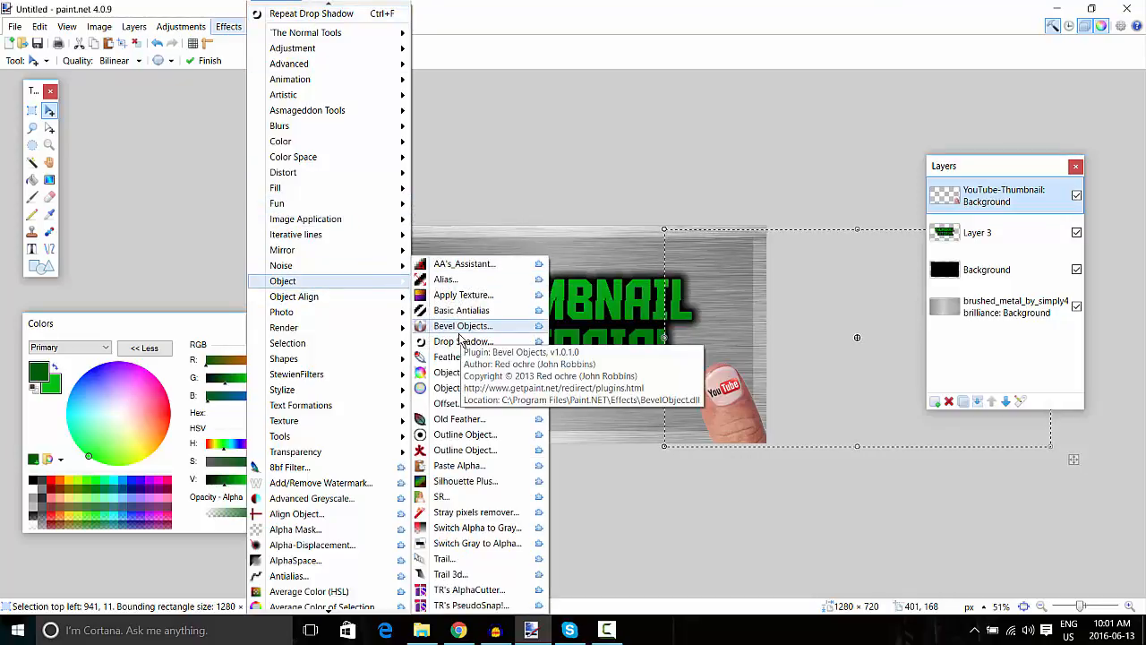
left_click(461, 328)
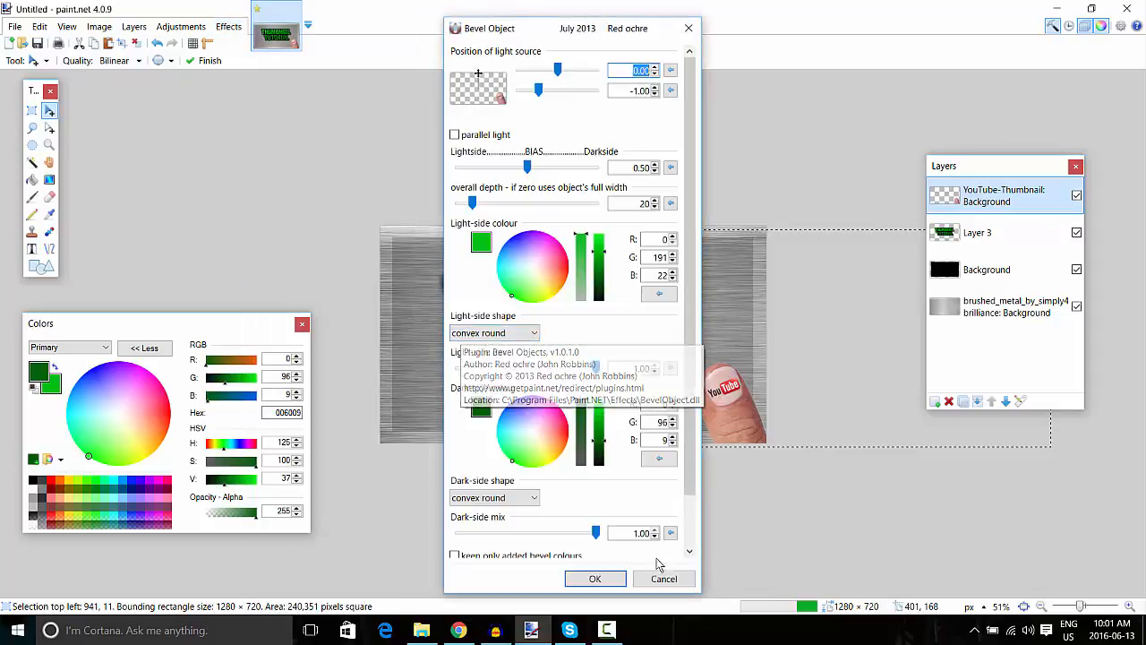
left_click(661, 576)
Apply a black drop shadow to the YouTube thumb with widening radius 11, blur radius 16 and shadow opacity 176
left_click(240, 27)
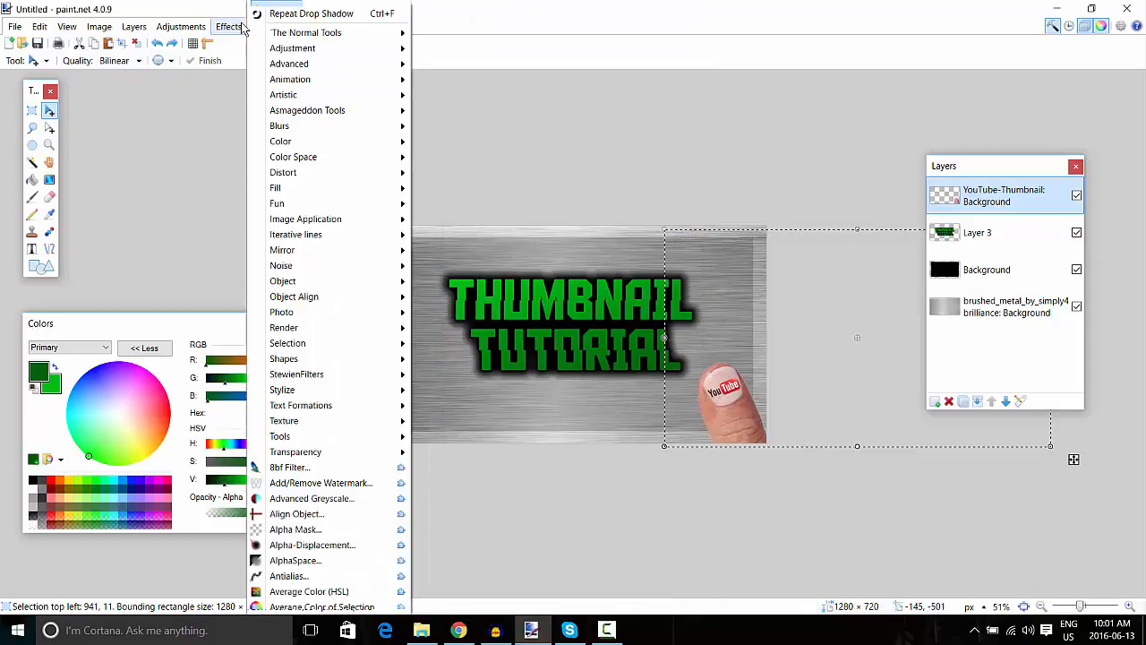
mouse_move(384, 284)
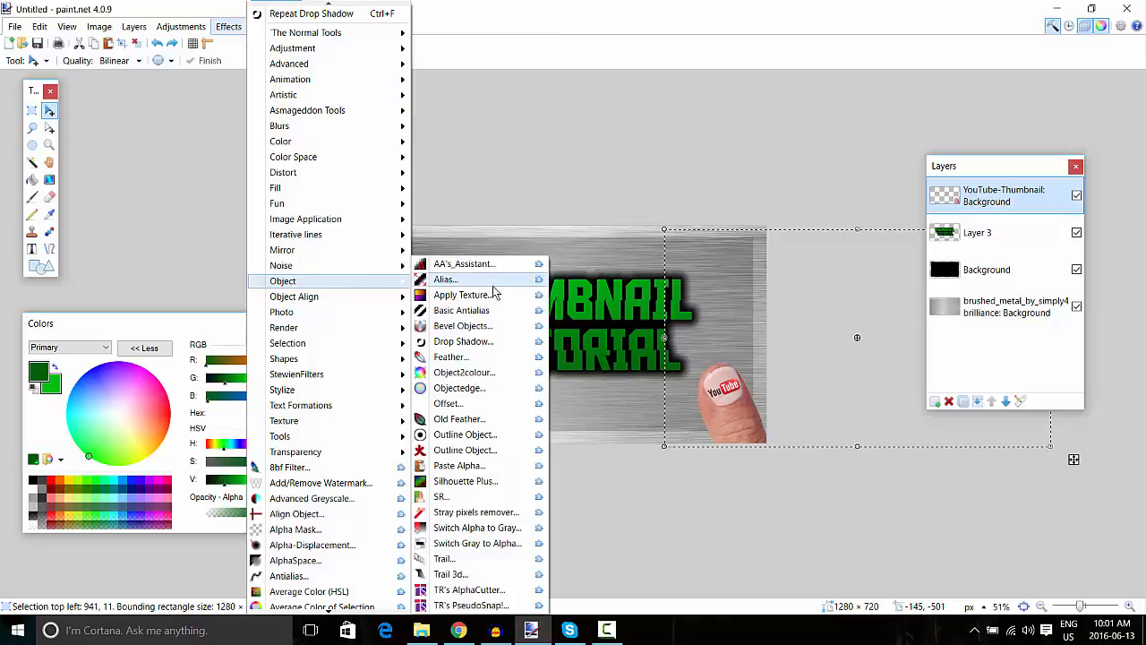
left_click(452, 342)
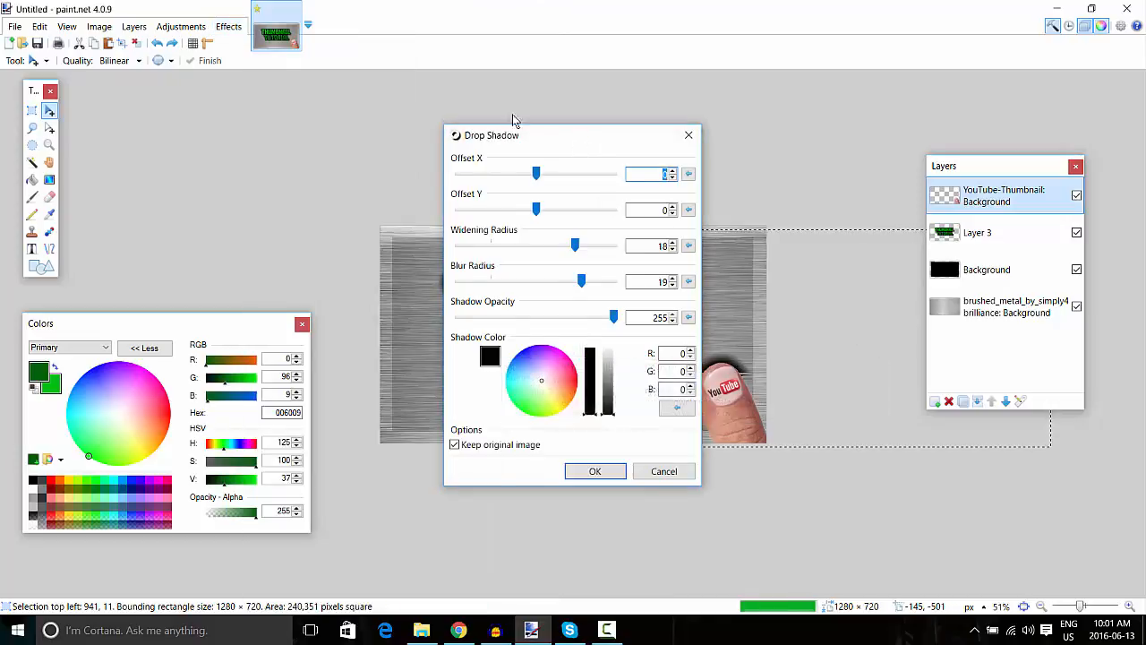
mouse_move(587, 131)
left_mouse_down()
mouse_move(356, 97)
mouse_move(355, 68)
left_mouse_up()
left_click_drag(344, 216, 310, 183)
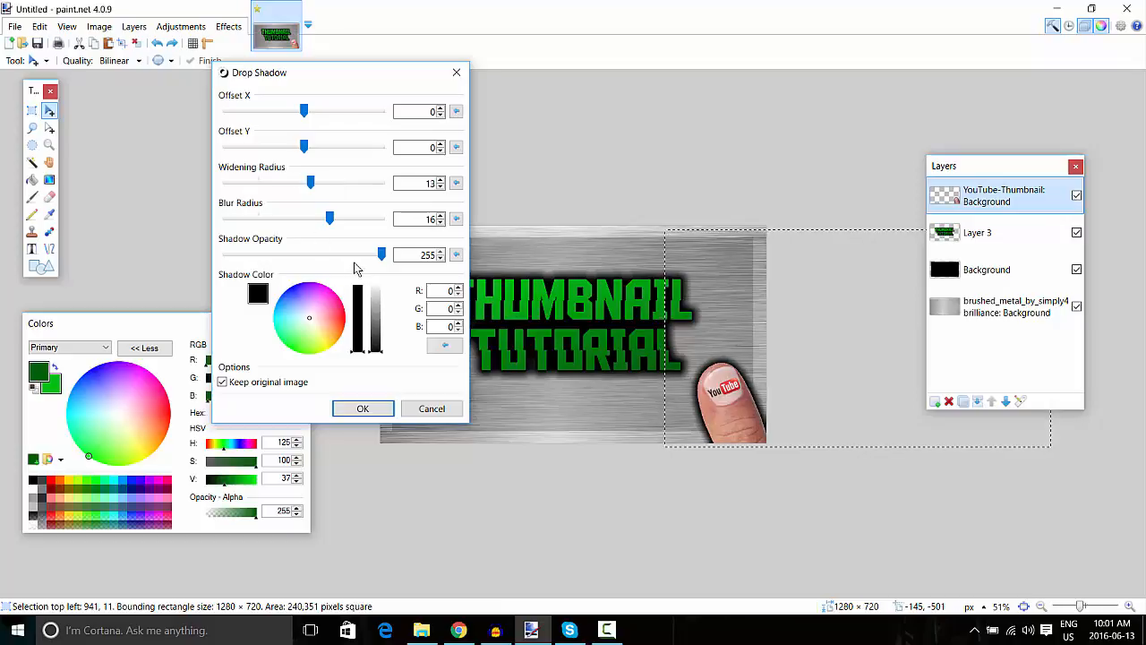
left_click_drag(381, 255, 343, 262)
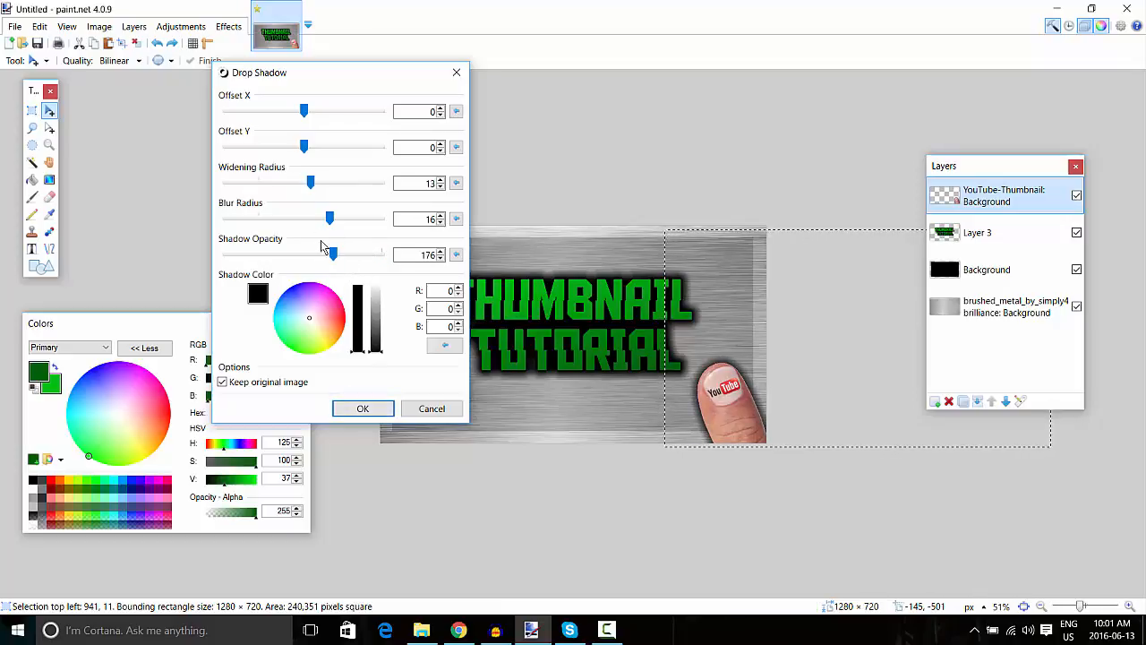
left_click(362, 409)
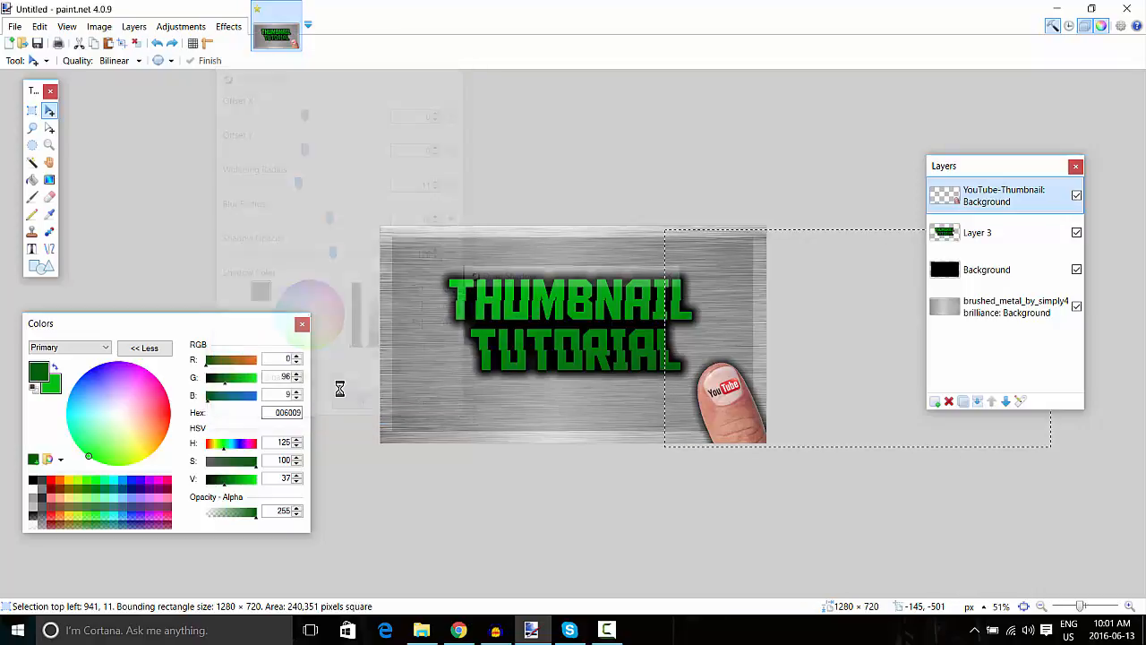
left_click(34, 129)
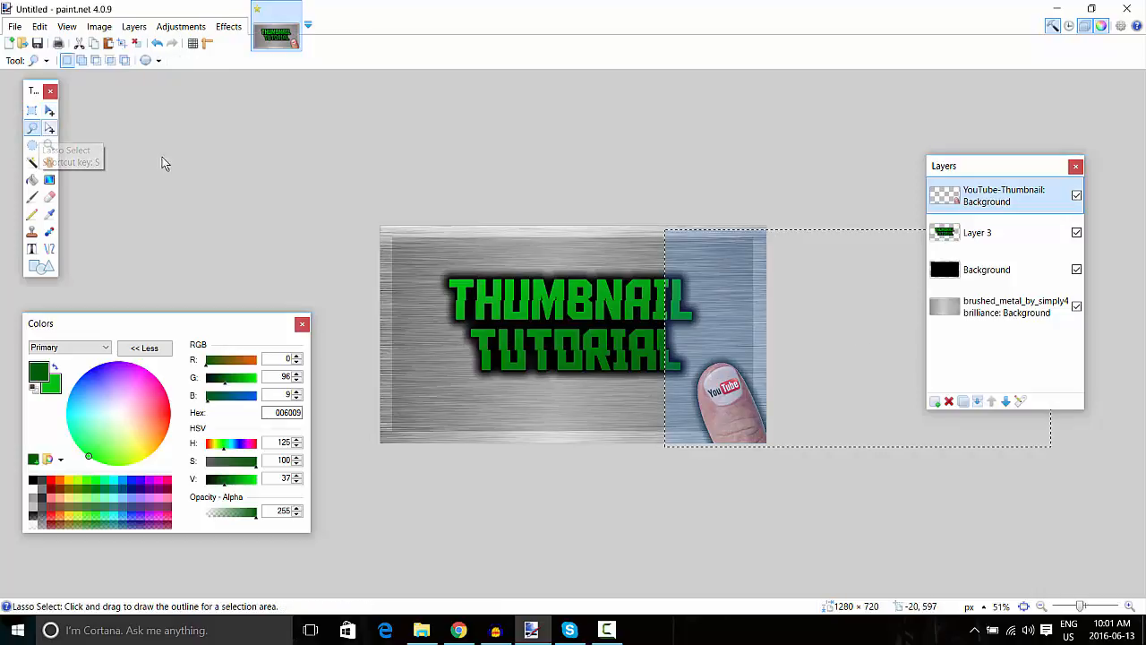
Add the fire_ball_2 image from the Desktop folder to the composition as a new layer
left_click(421, 629)
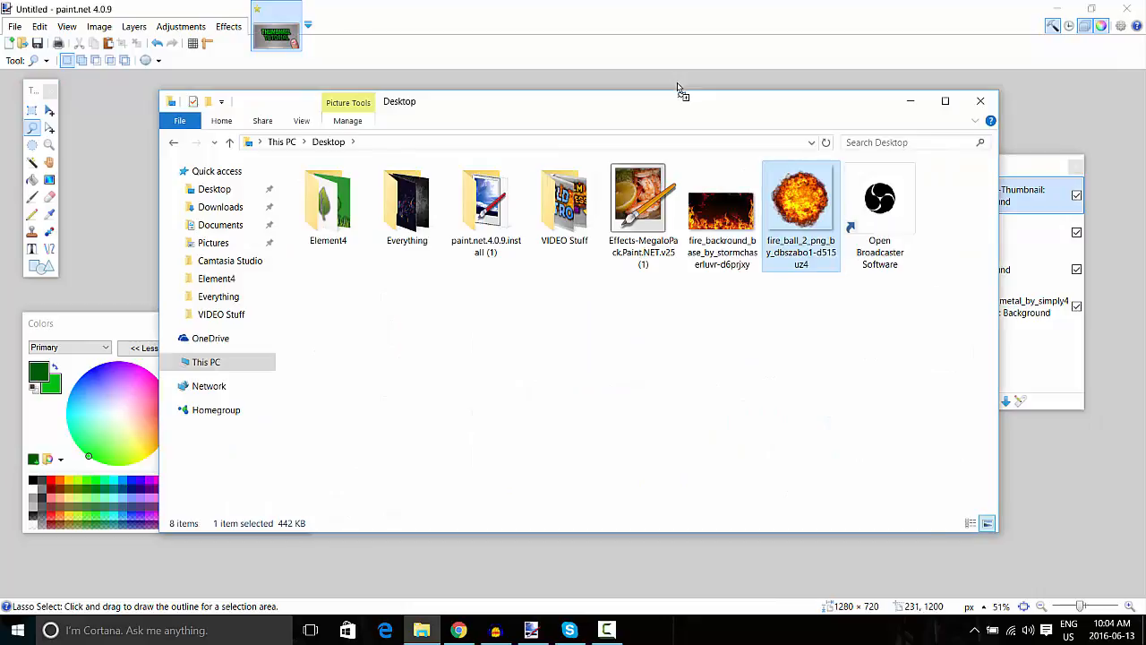
left_click_drag(678, 89, 578, 369)
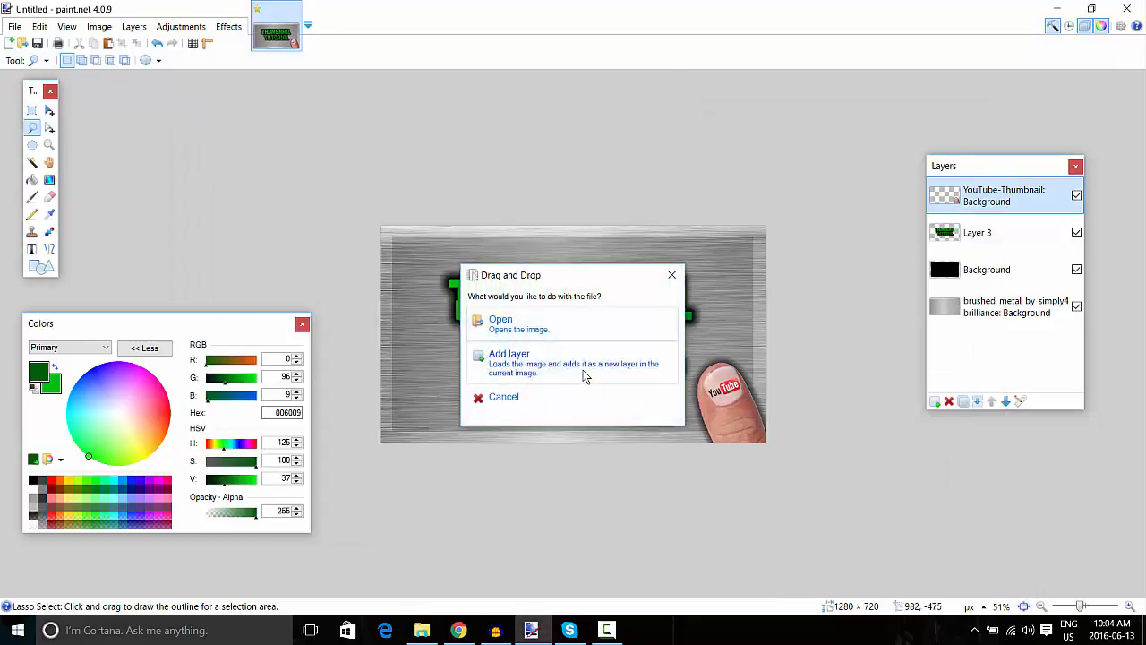
left_click(582, 370)
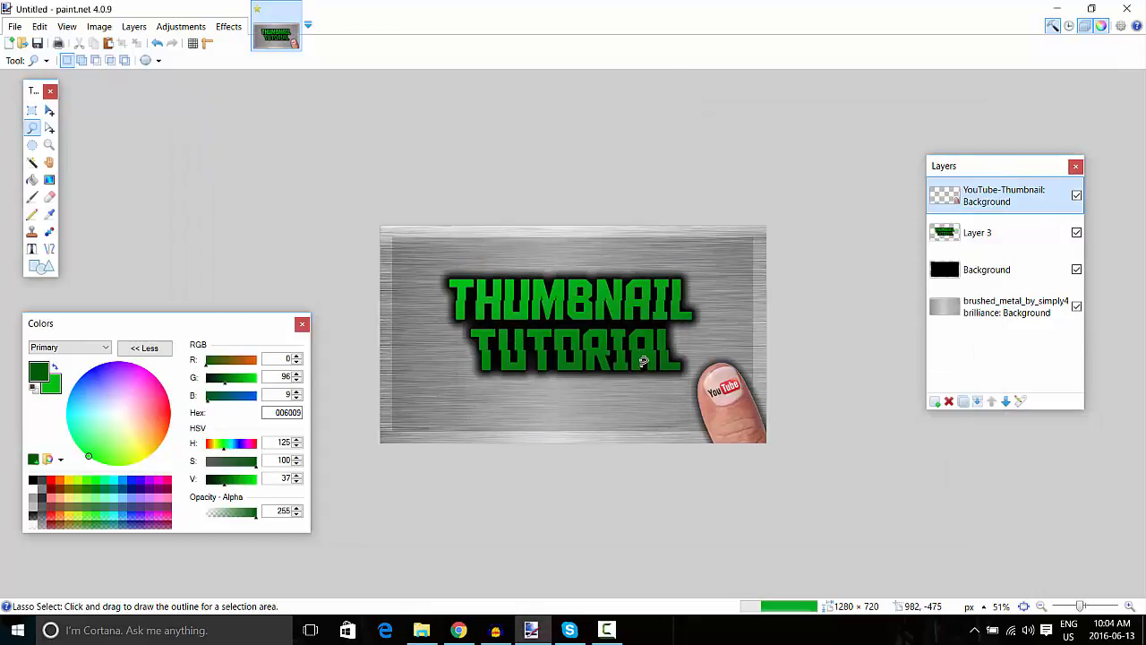
Place the fireball layer beneath the title text layer and position the fireball behind the left half of the text
left_click(49, 109)
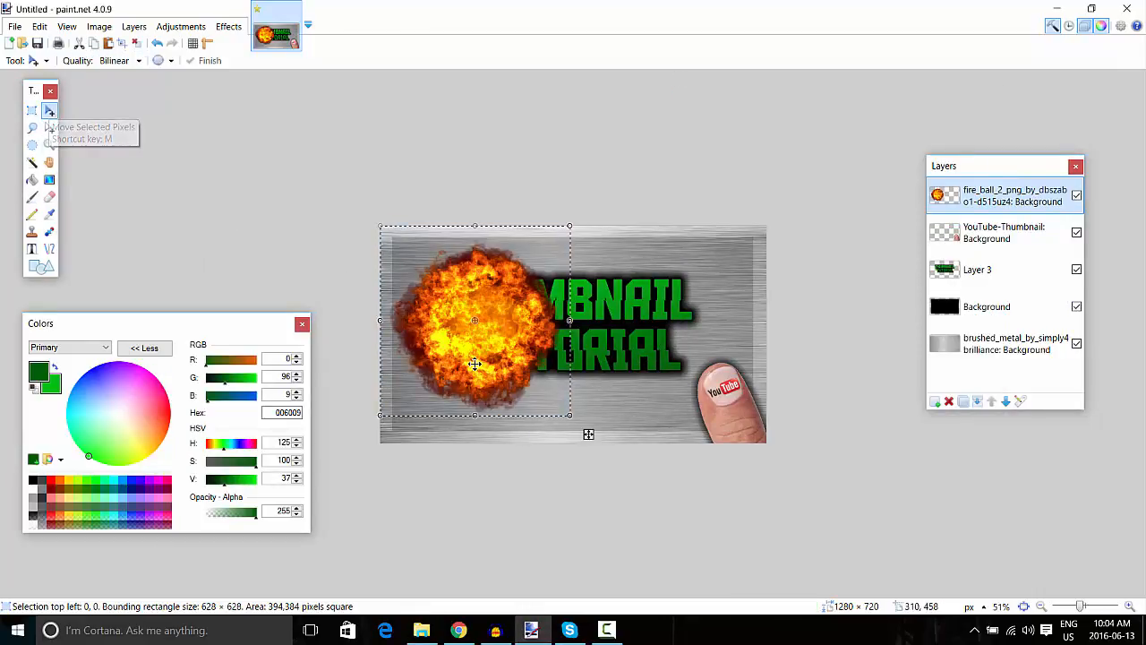
left_click_drag(472, 352, 521, 321)
left_click_drag(1007, 219, 1001, 269)
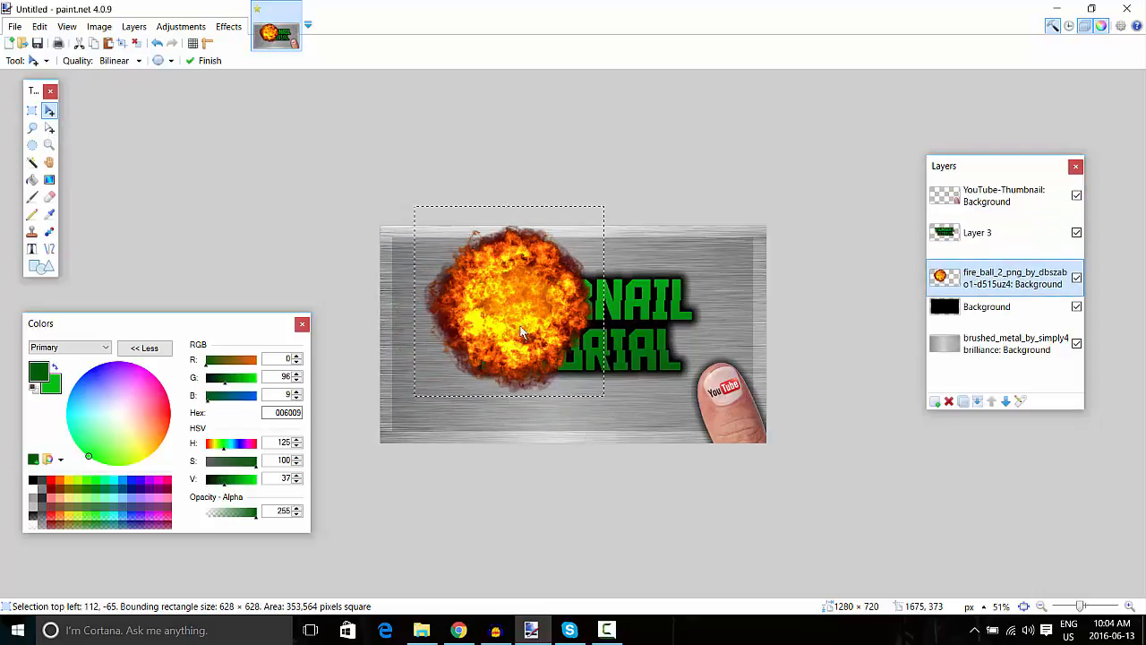
left_click_drag(531, 357, 531, 364)
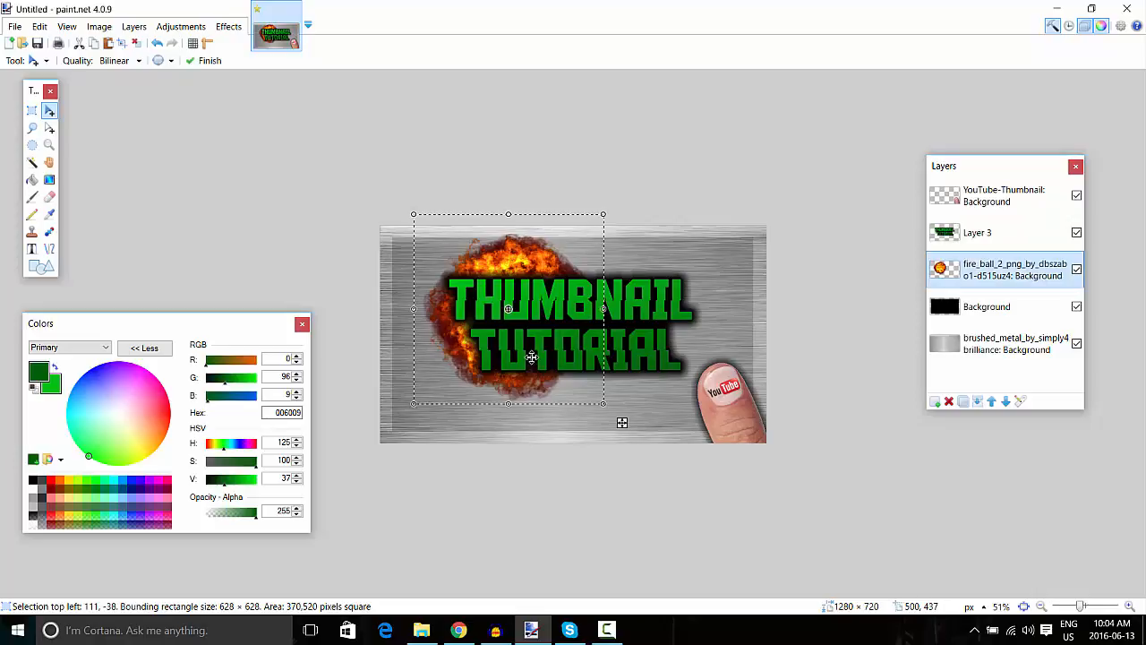
Duplicate the fireball layer and move the copy behind the right half of the title text
left_click(964, 404)
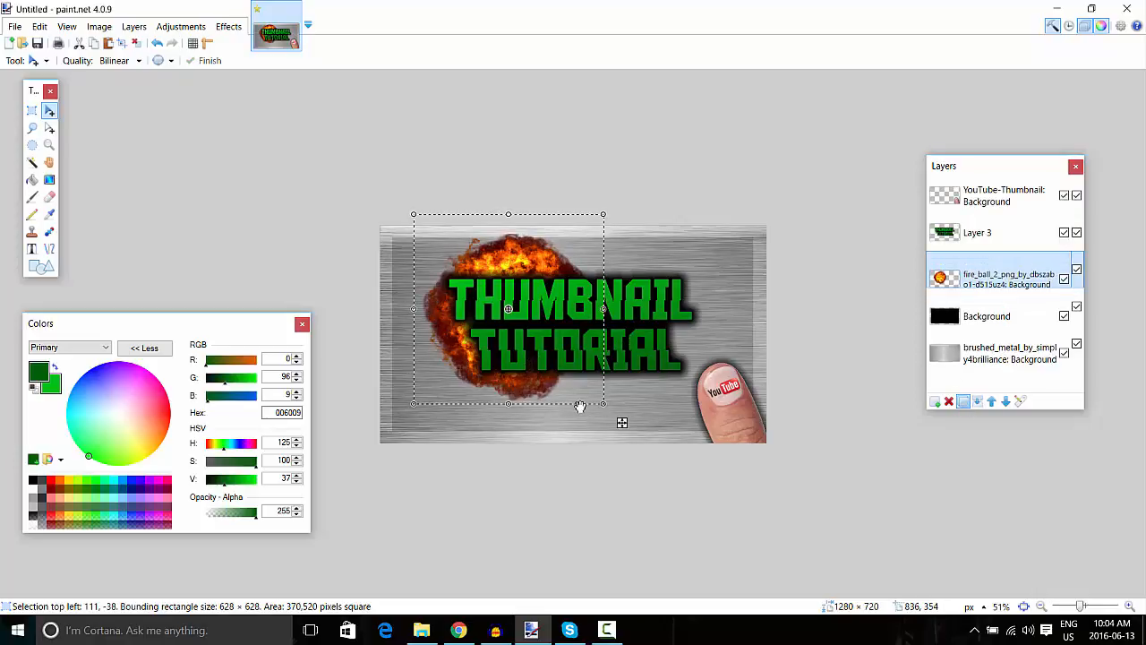
left_click_drag(591, 368, 676, 379)
left_click(421, 629)
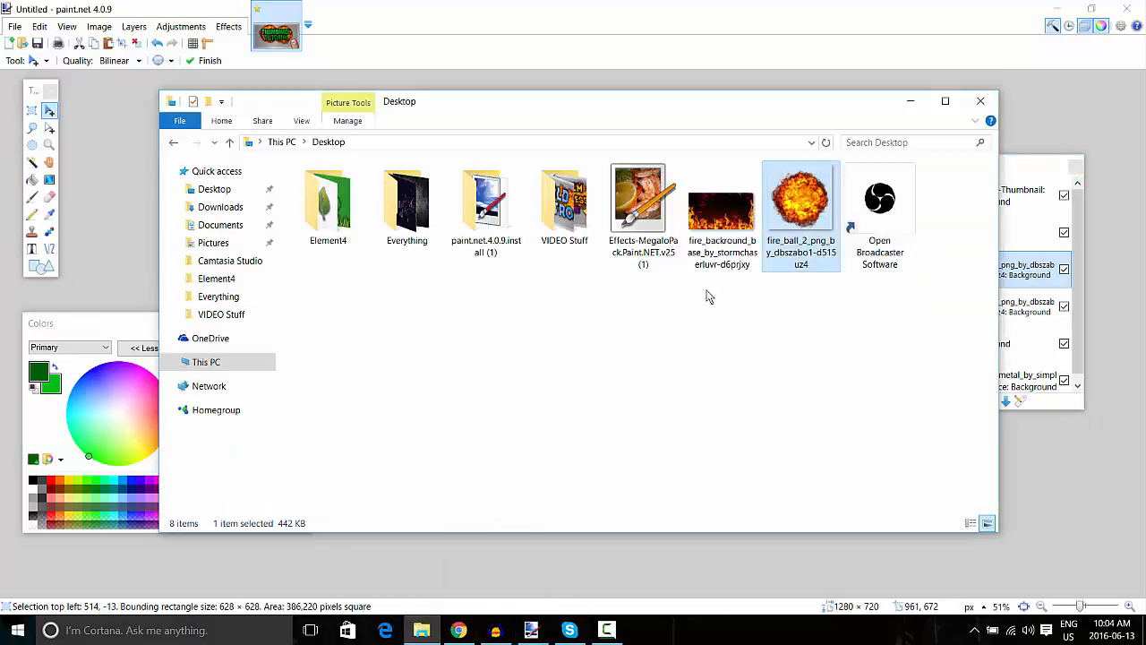
mouse_move(721, 207)
left_mouse_down()
mouse_move(851, 331)
mouse_move(531, 629)
mouse_move(452, 361)
left_mouse_up()
left_click(516, 405)
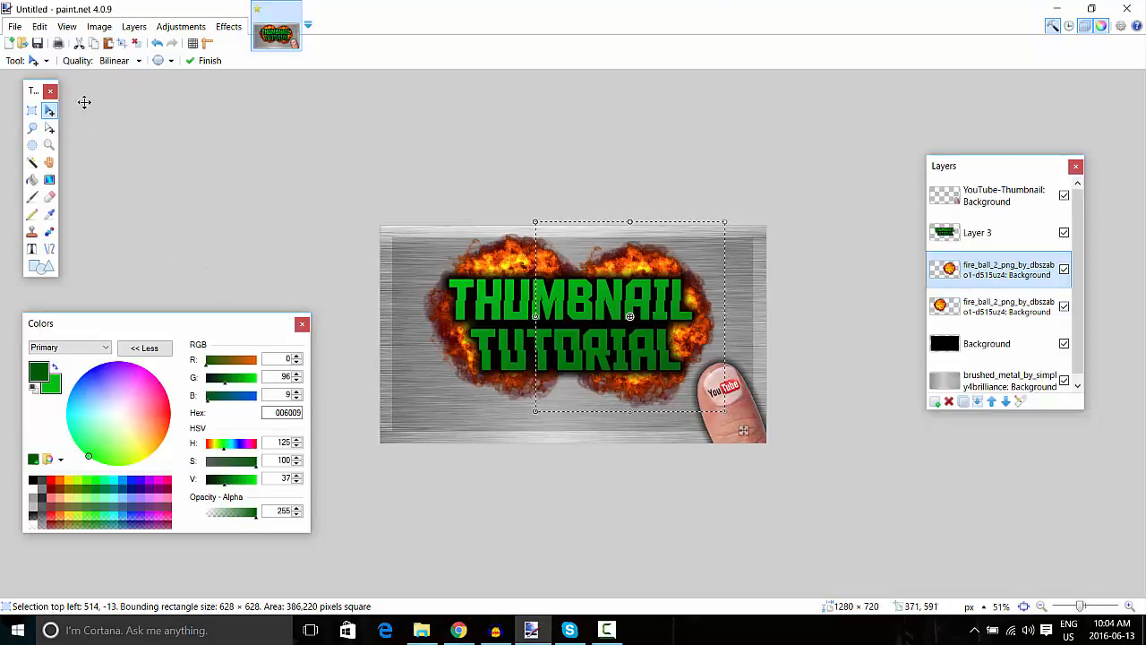
Clear the selection and apply a black drop shadow to the right fireball with blur radius 16 and shadow opacity 176
left_click(632, 546)
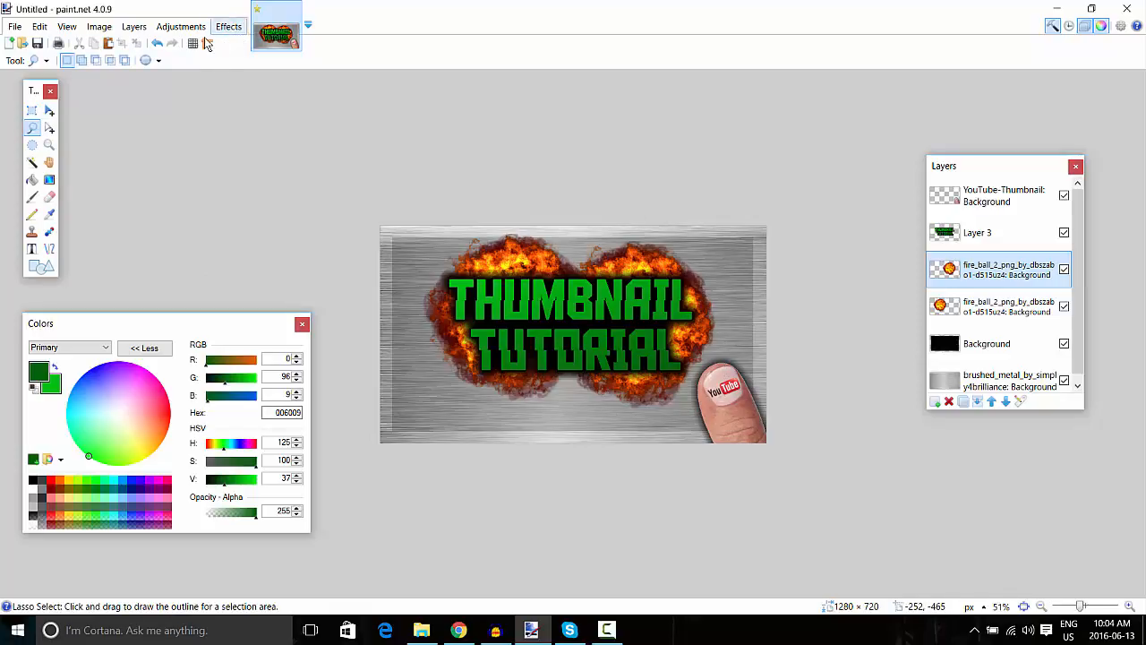
left_click(229, 26)
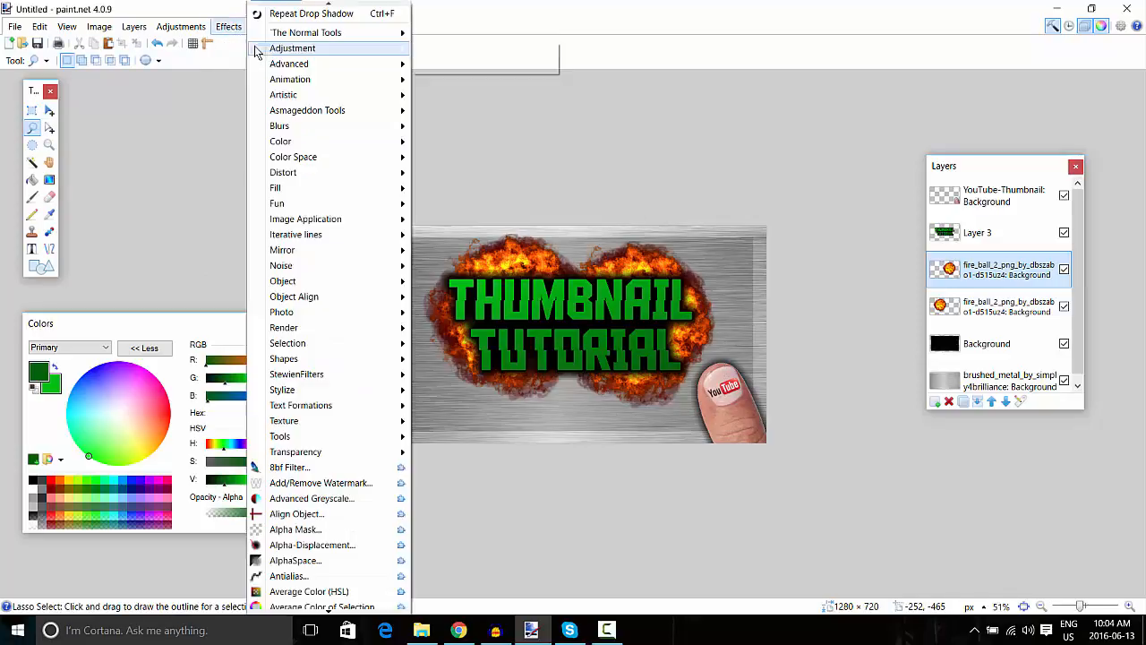
mouse_move(344, 284)
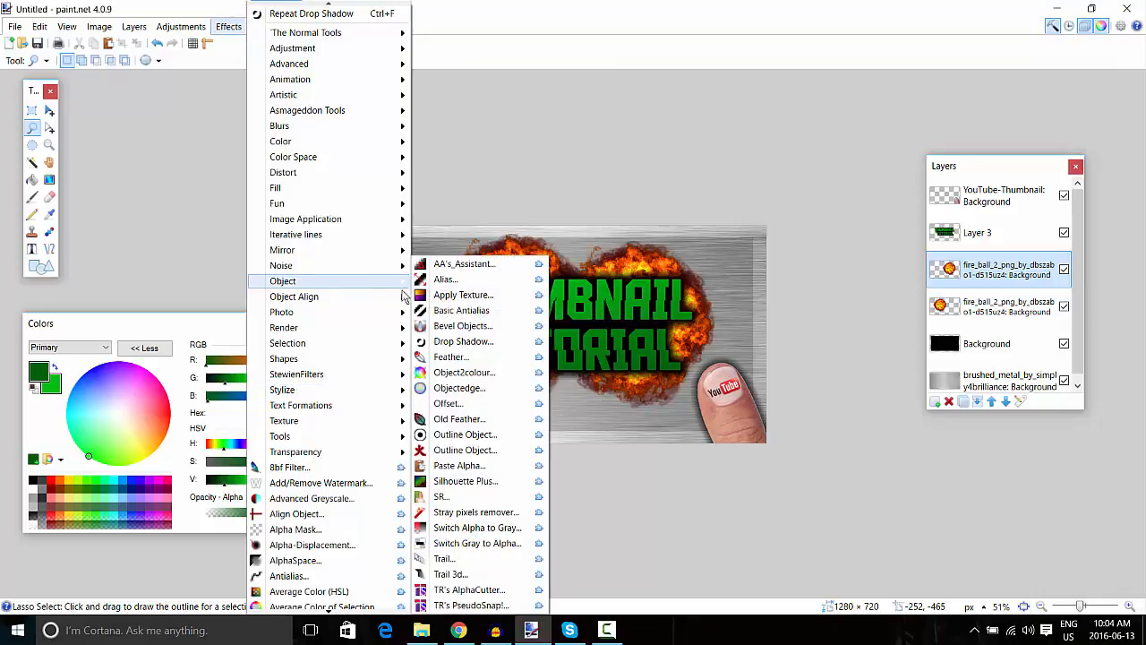
left_click(463, 341)
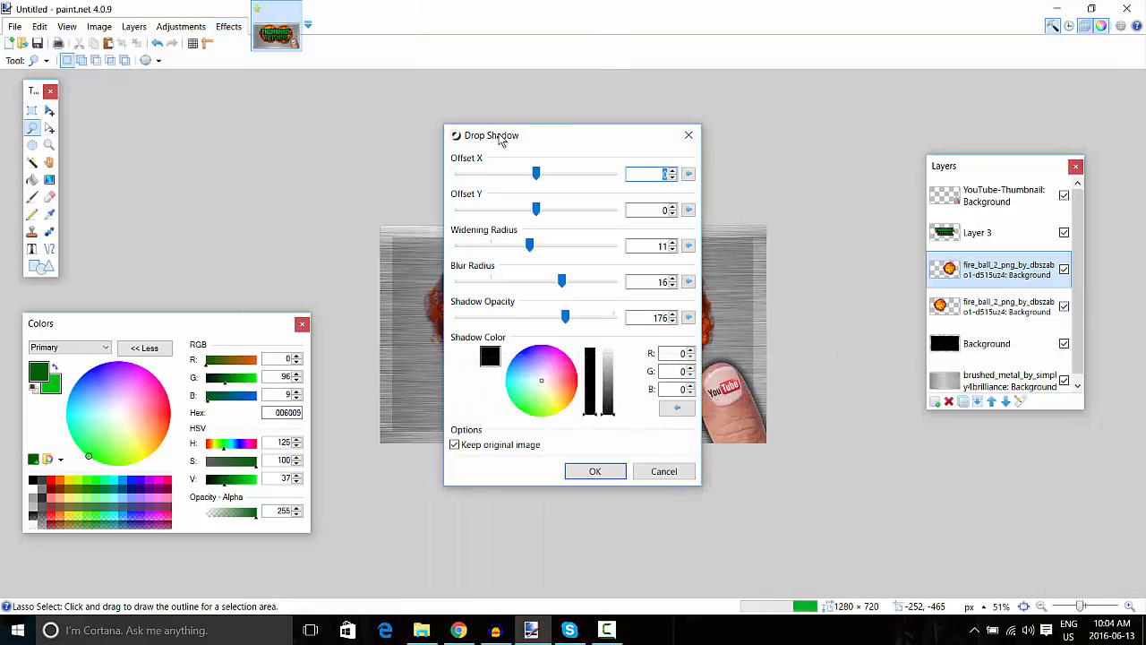
left_click_drag(540, 135, 817, 124)
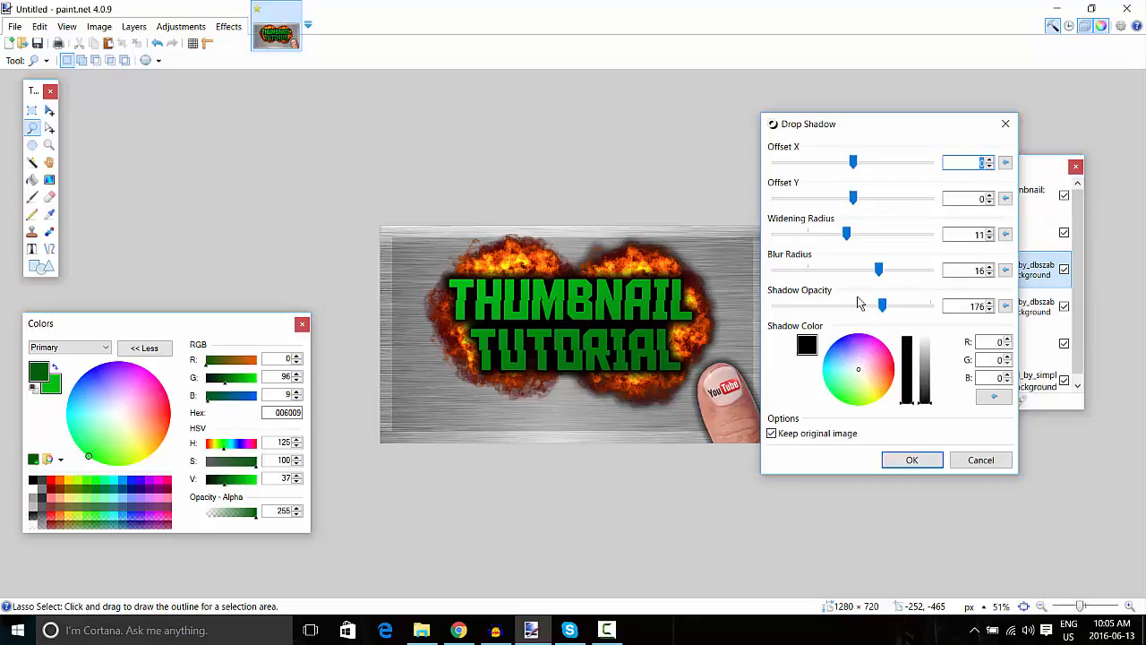
left_click_drag(875, 277, 888, 276)
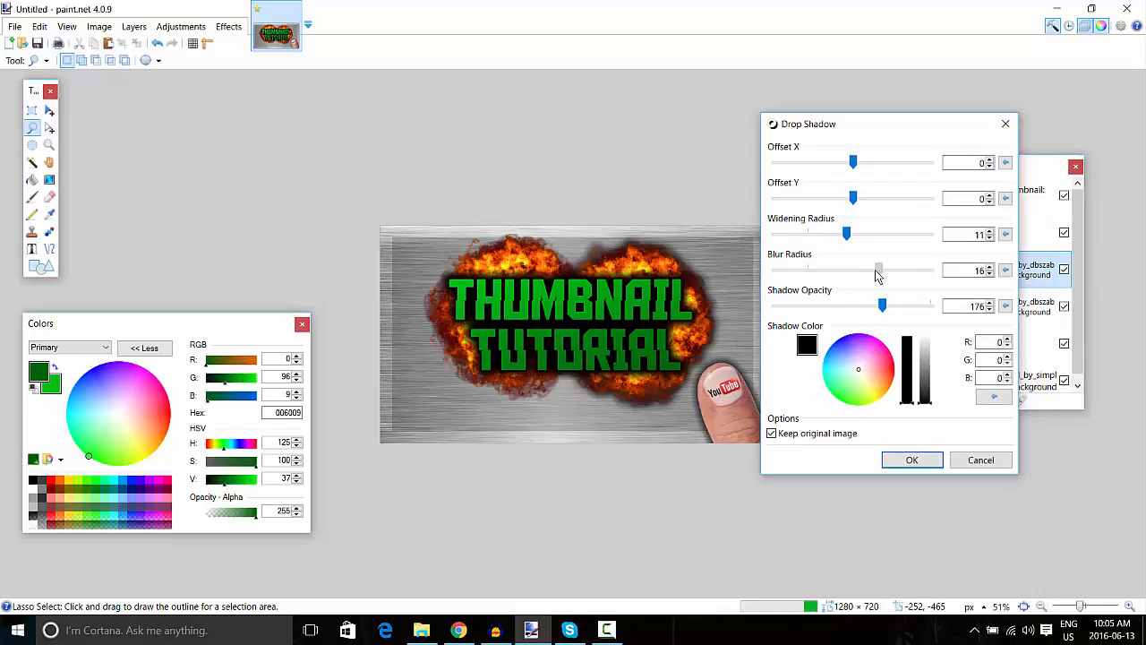
left_click_drag(853, 236, 841, 236)
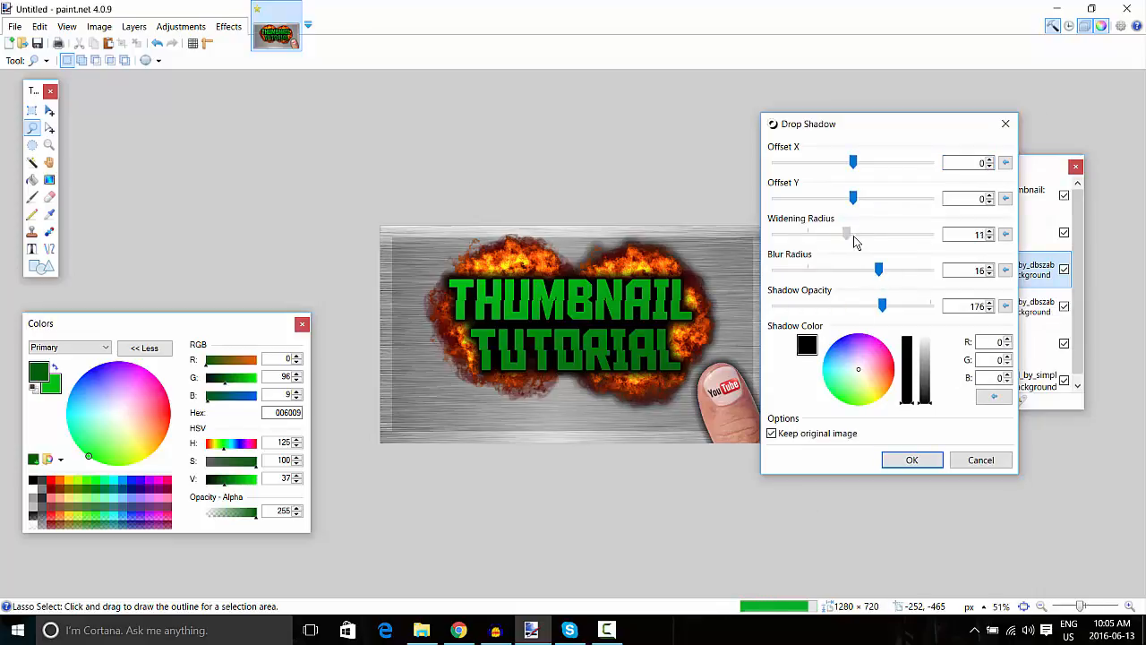
left_click(910, 460)
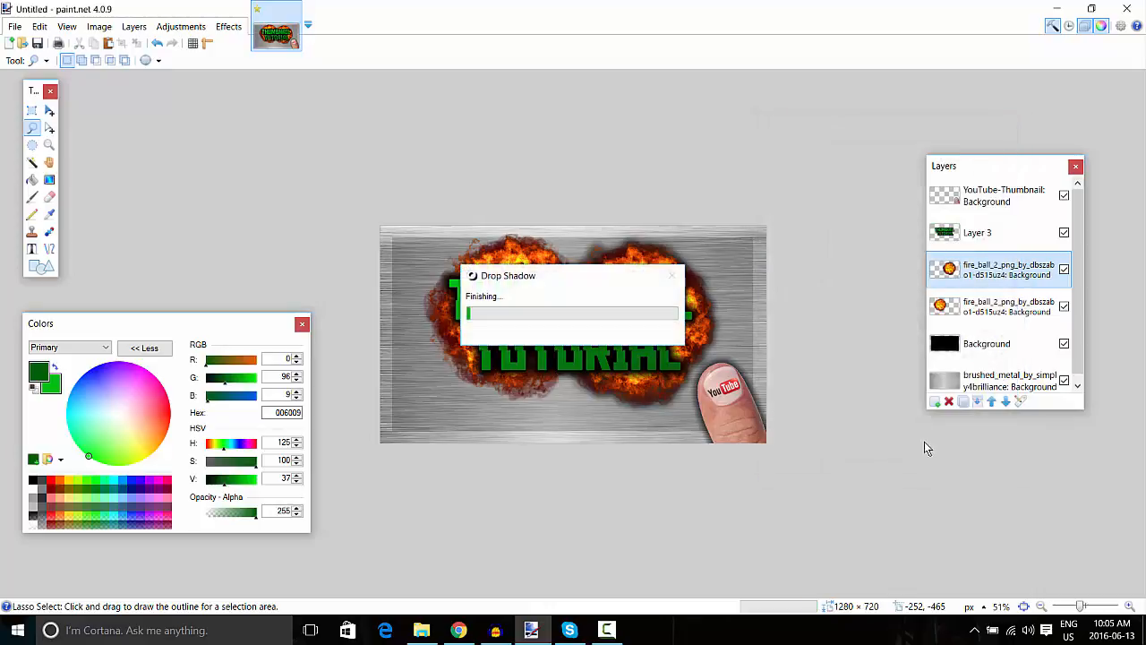
Apply the same drop shadow to the left fireball layer
left_click(942, 310)
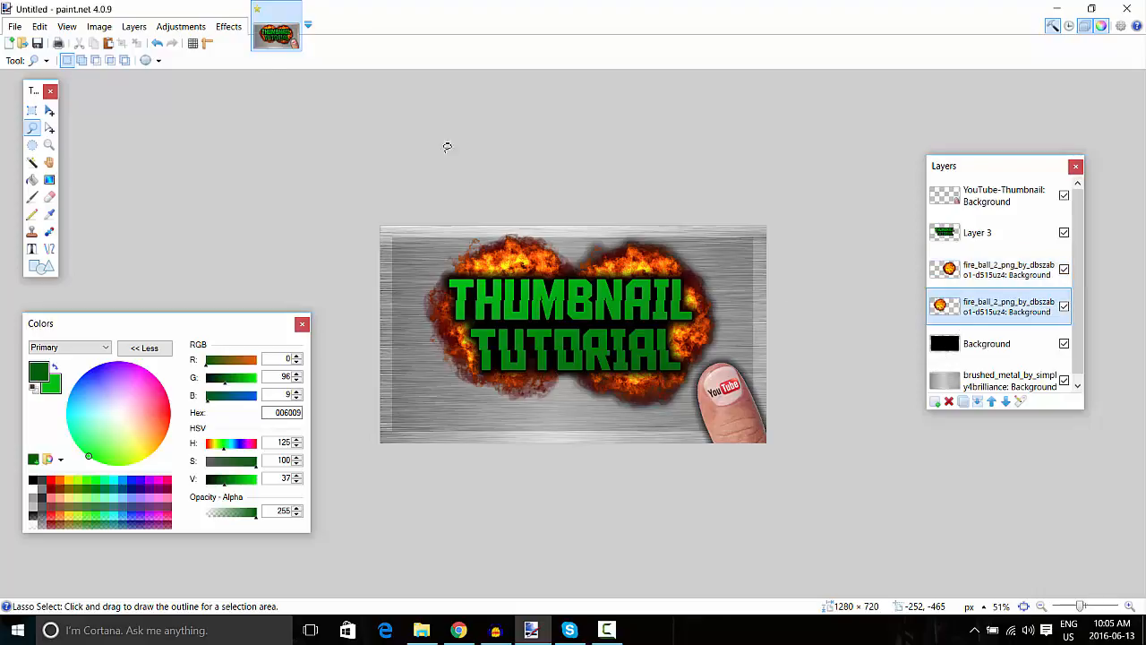
left_click(228, 27)
mouse_move(358, 30)
left_click(456, 50)
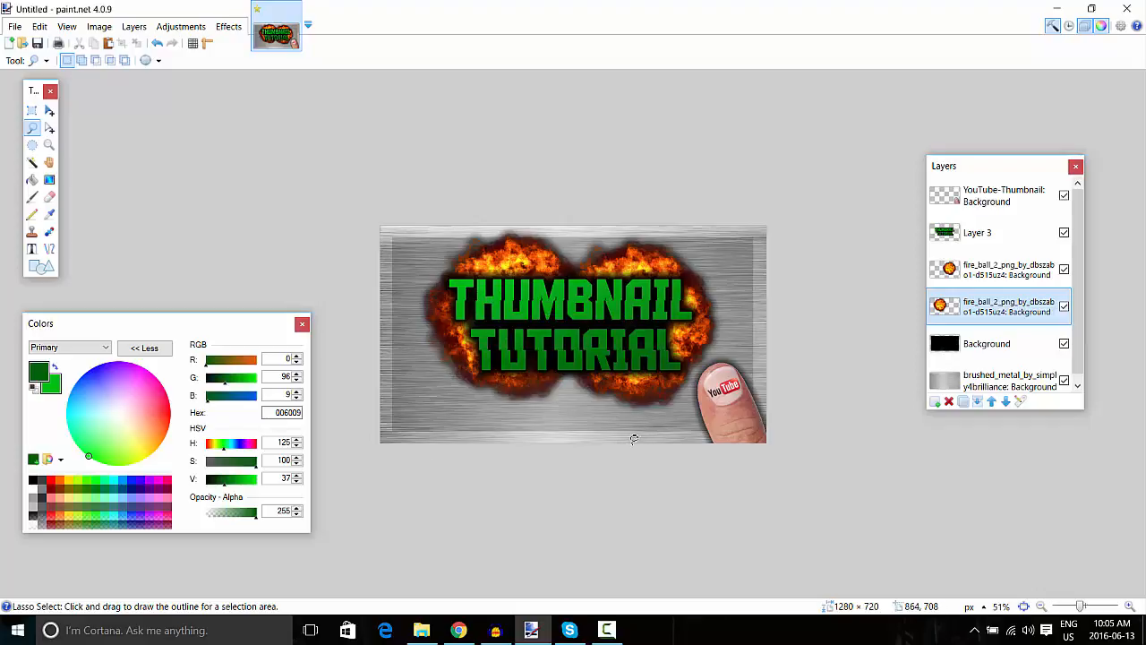
key("ctrl+z")
Add Fire-PNG-image-1 from the VIDEO Stuff folder to the composition as a new layer
left_click(434, 633)
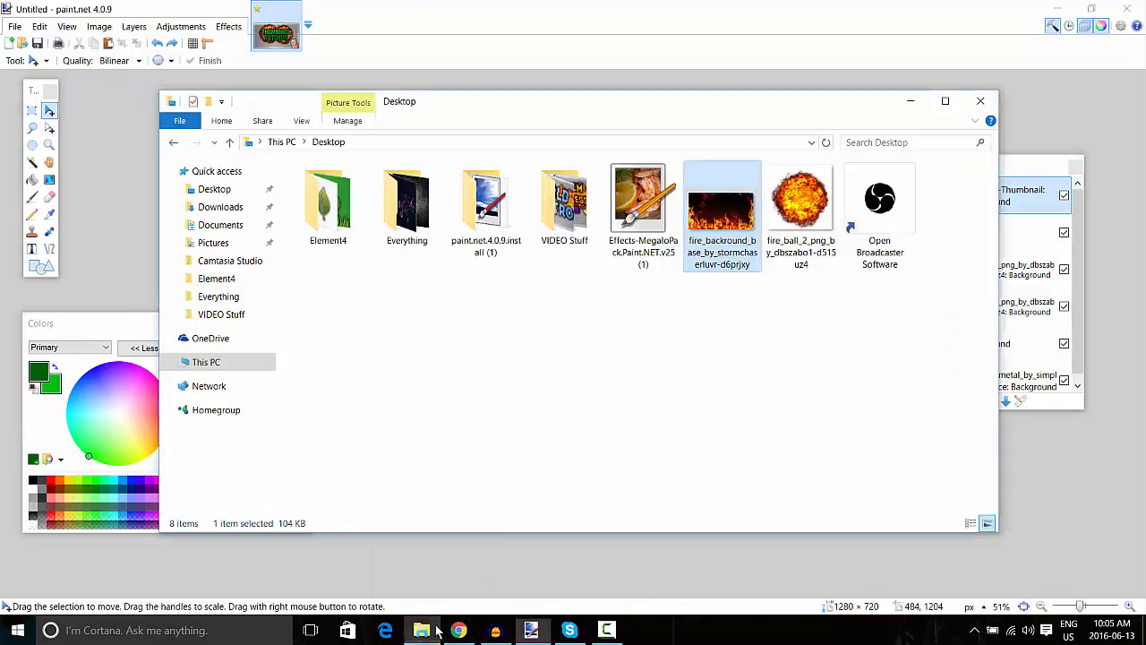
double_click(560, 206)
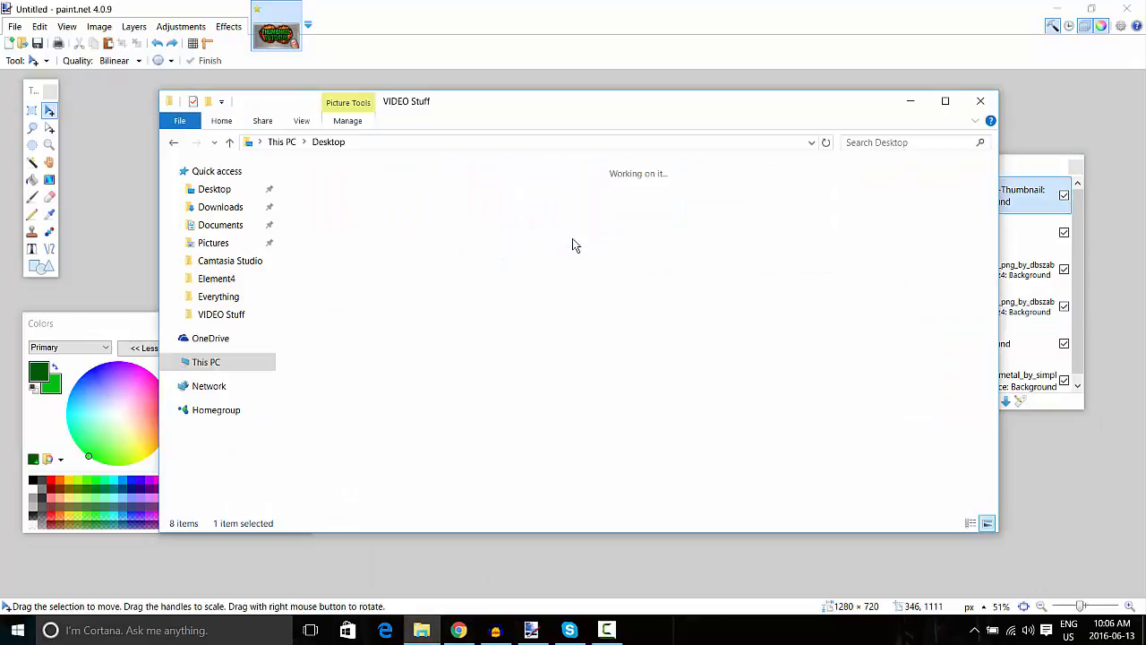
scroll(667, 344, "down", 3)
scroll(898, 365, "up", 3)
mouse_move(850, 441)
left_mouse_down()
mouse_move(1015, 473)
mouse_move(1033, 463)
mouse_move(658, 389)
left_mouse_up()
left_click(542, 373)
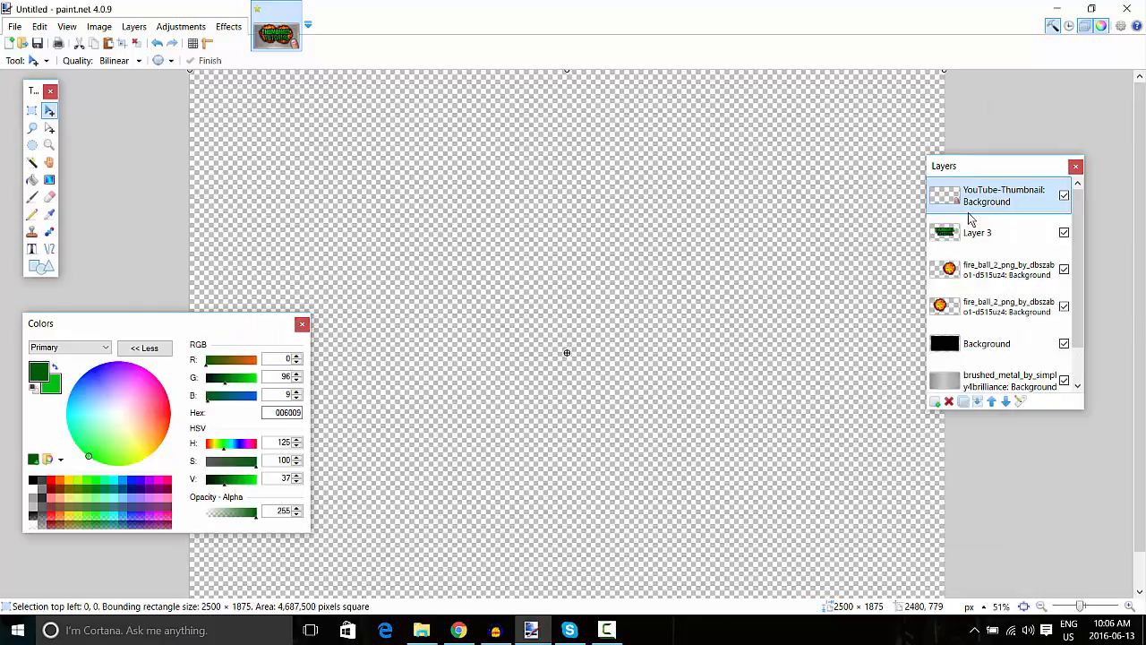
Move the flame layer beneath the YouTube thumb layer and shrink the flames to about 781 × 395 px over the title
left_click_drag(976, 201, 1012, 234)
scroll(1023, 246, "down", 1)
scroll(1019, 233, "up", 1)
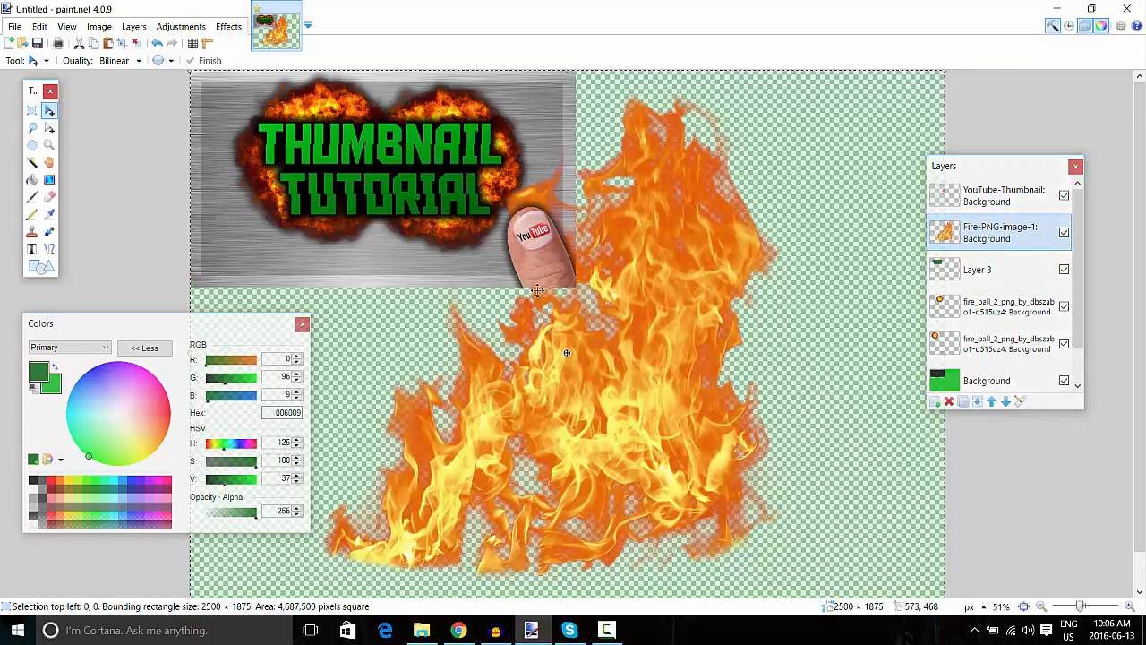
scroll(546, 331, "down", 1)
scroll(546, 330, "down", 2)
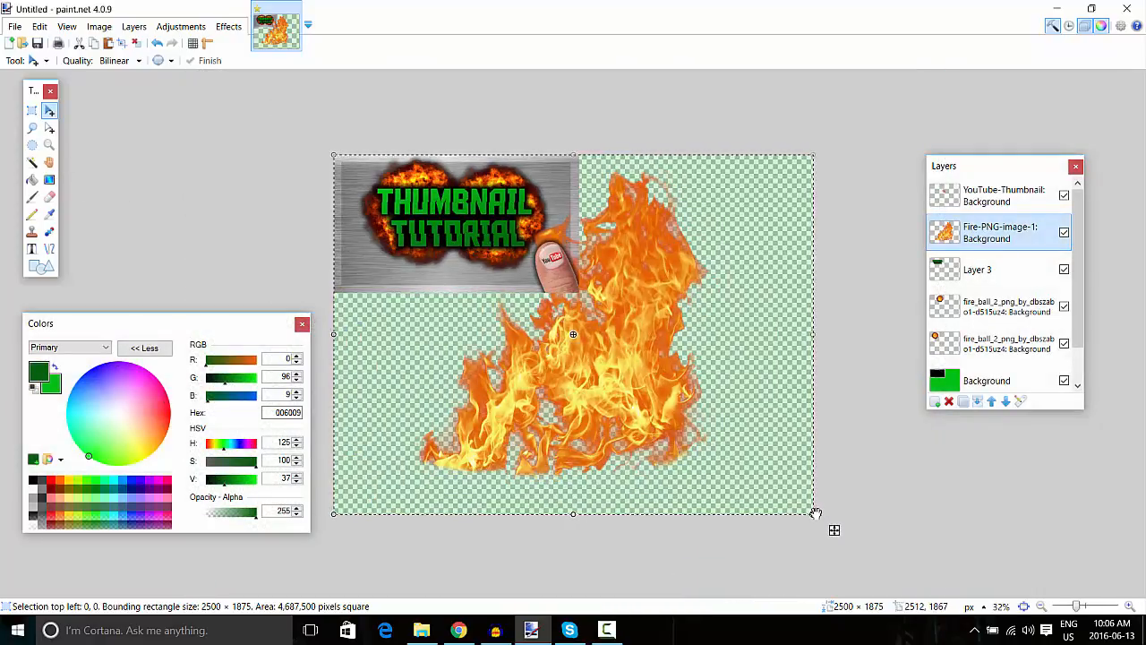
left_click_drag(814, 514, 486, 226)
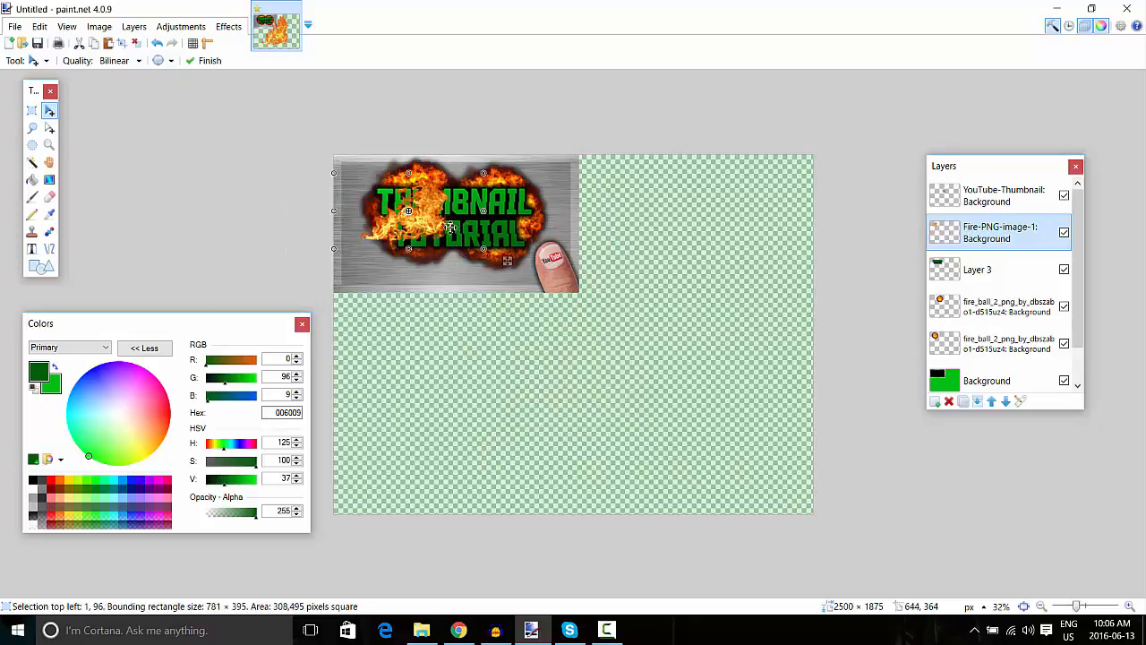
left_click(99, 26)
left_click(99, 25)
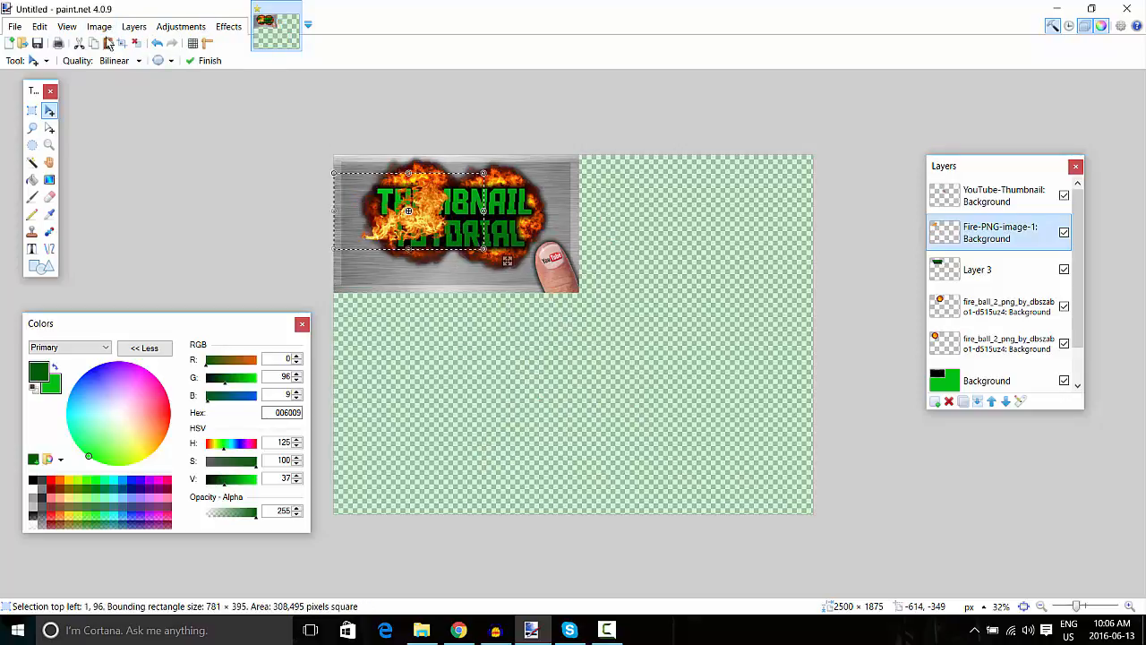
Resize the canvas to 1280 × 720 pixels, anchored at the top left
left_click(99, 26)
left_click(125, 73)
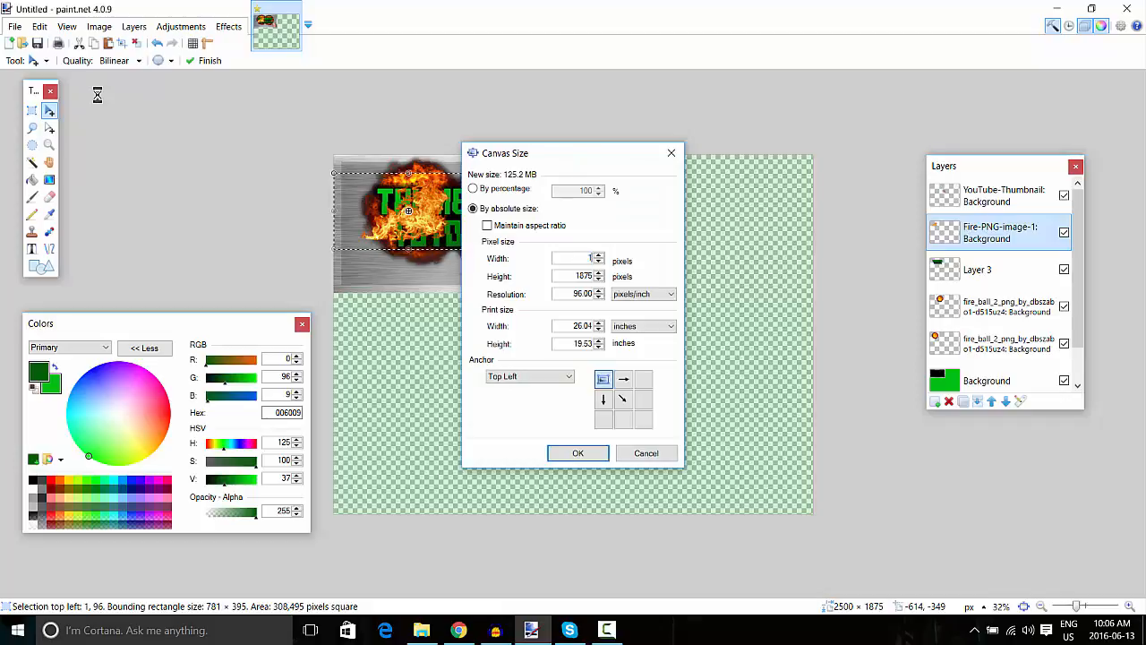
type("720")
key("Return")
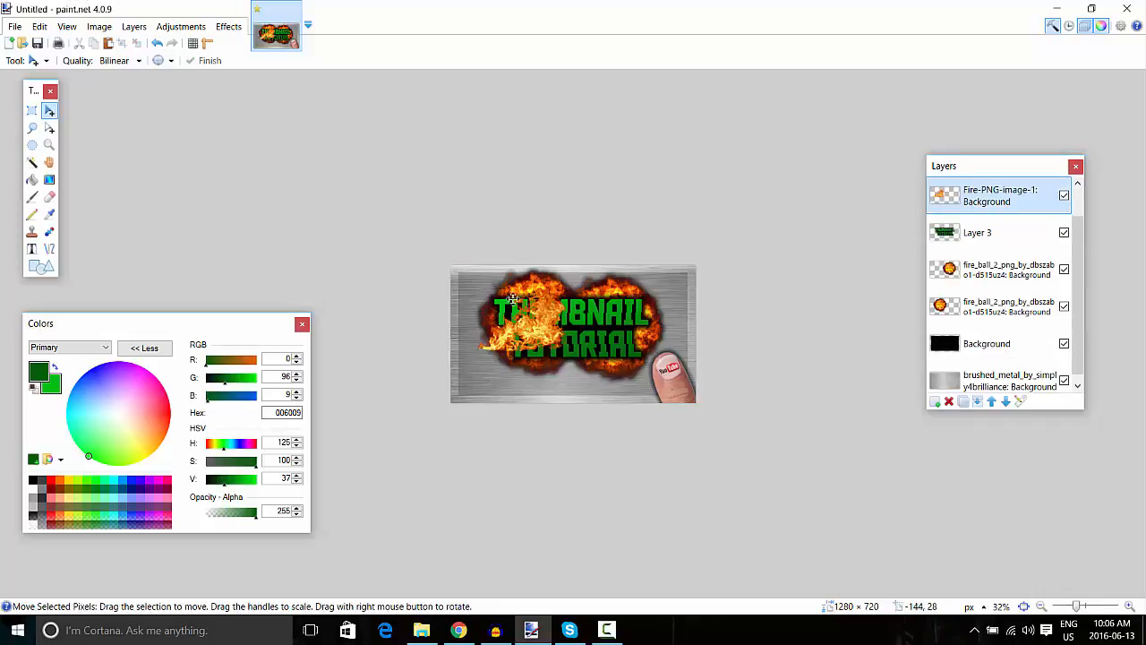
Enlarge the flames behind the YouTube thumb and give them a black drop shadow with widening radius 11, blur radius 16 and shadow opacity 73
scroll(506, 295, "up", 3)
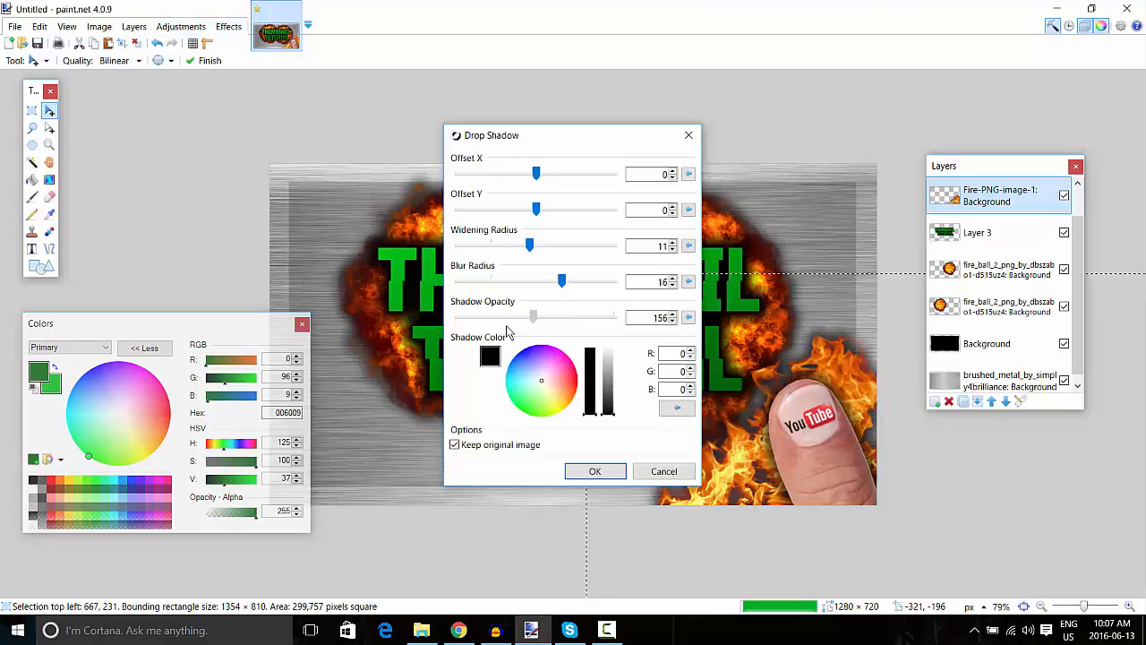
left_click_drag(508, 325, 500, 327)
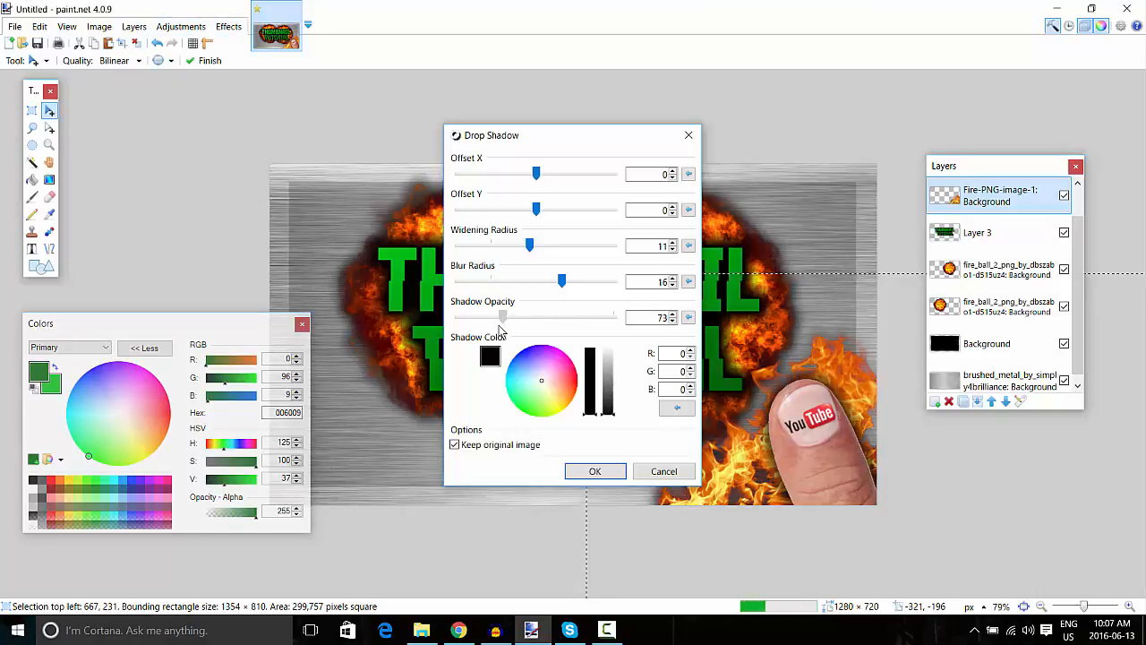
left_click(598, 472)
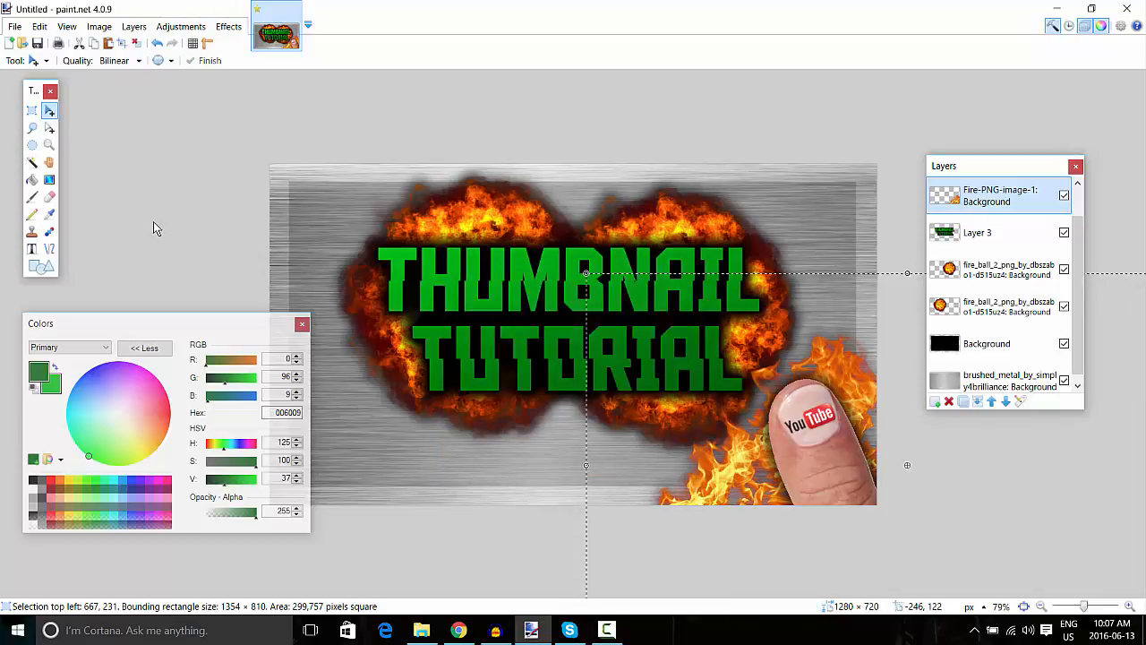
left_click(32, 127)
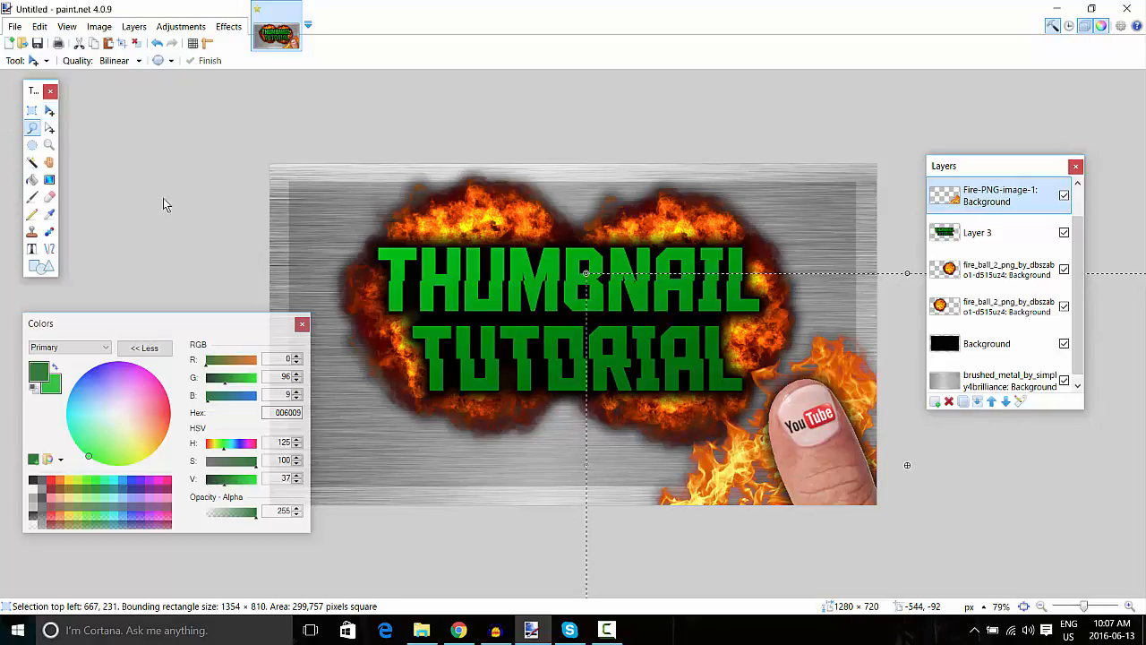